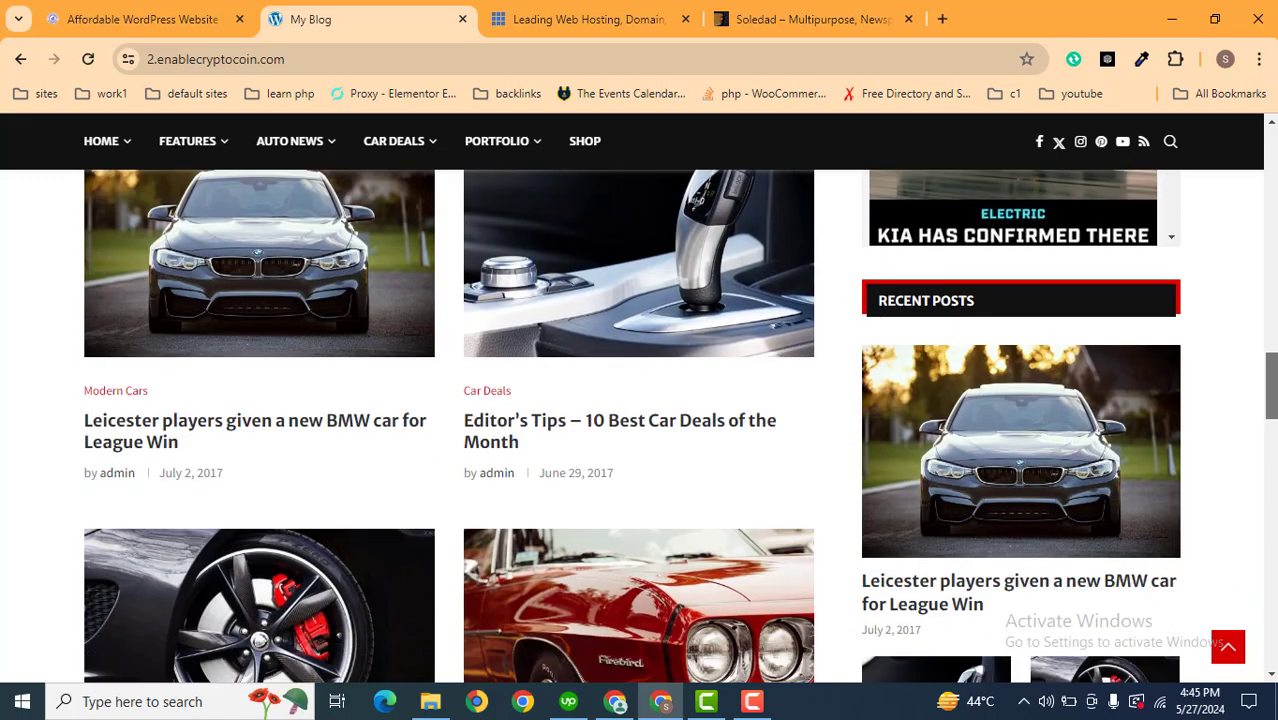
Scroll the Soledad Cars homepage through its car posts, categories and footer, then back to the top.
drag(1271, 386, 1271, 421)
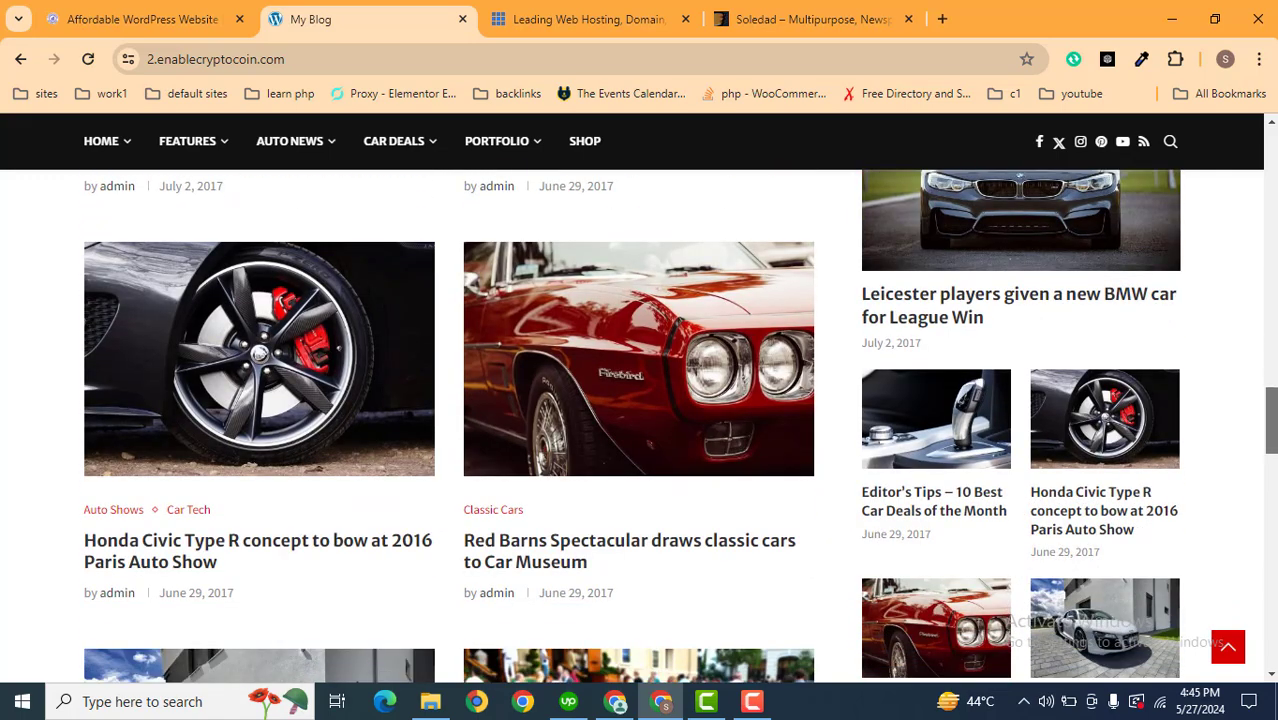
drag(1271, 392, 1235, 246)
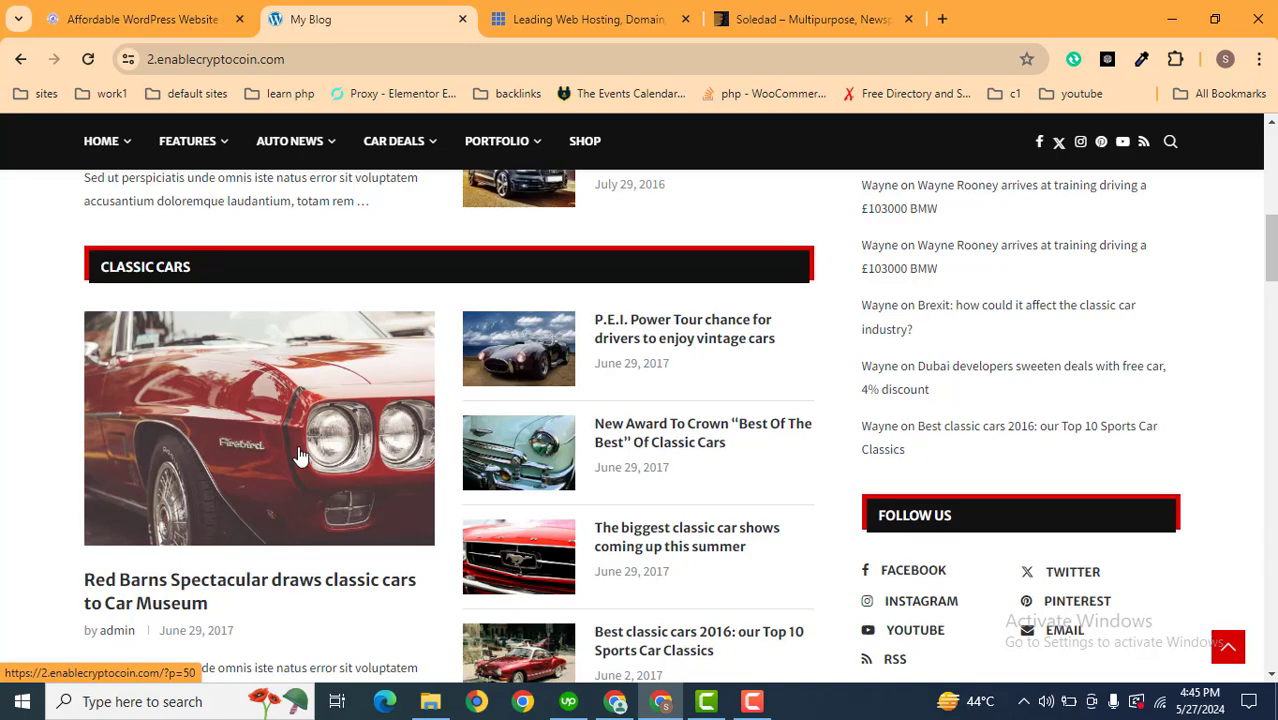
scroll(1041, 456, up, 8)
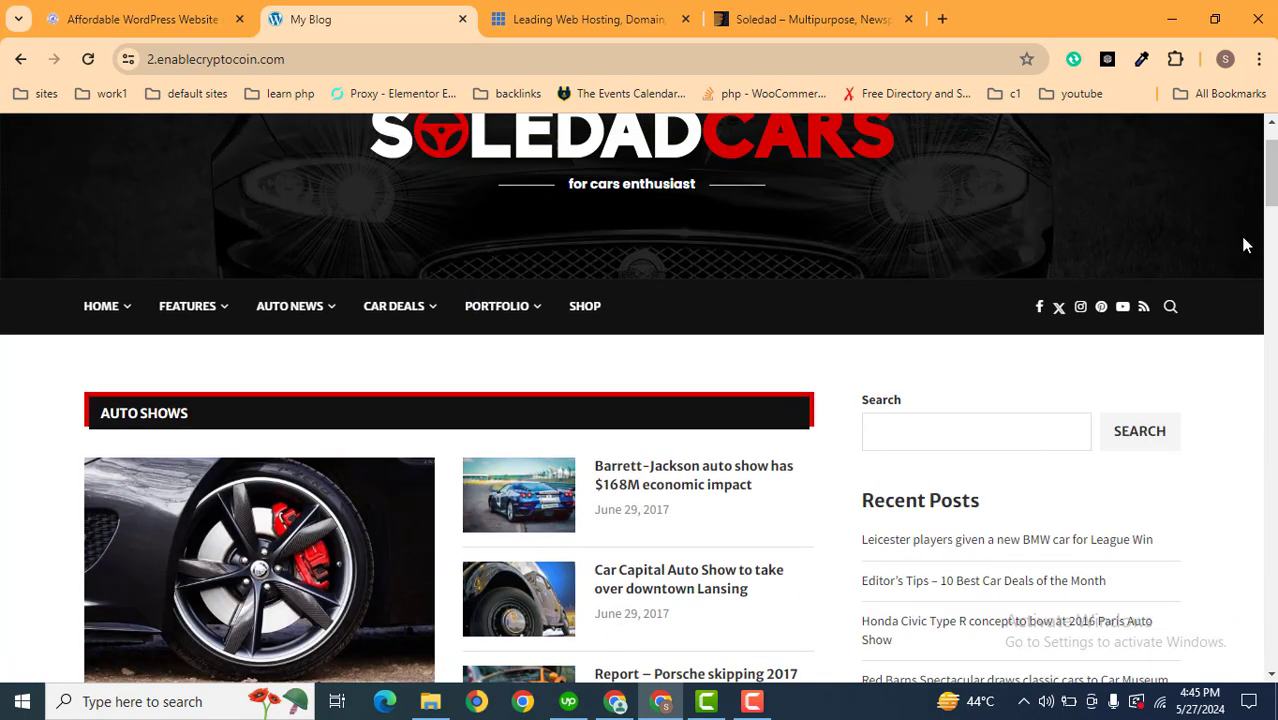
drag(1274, 185, 1272, 293)
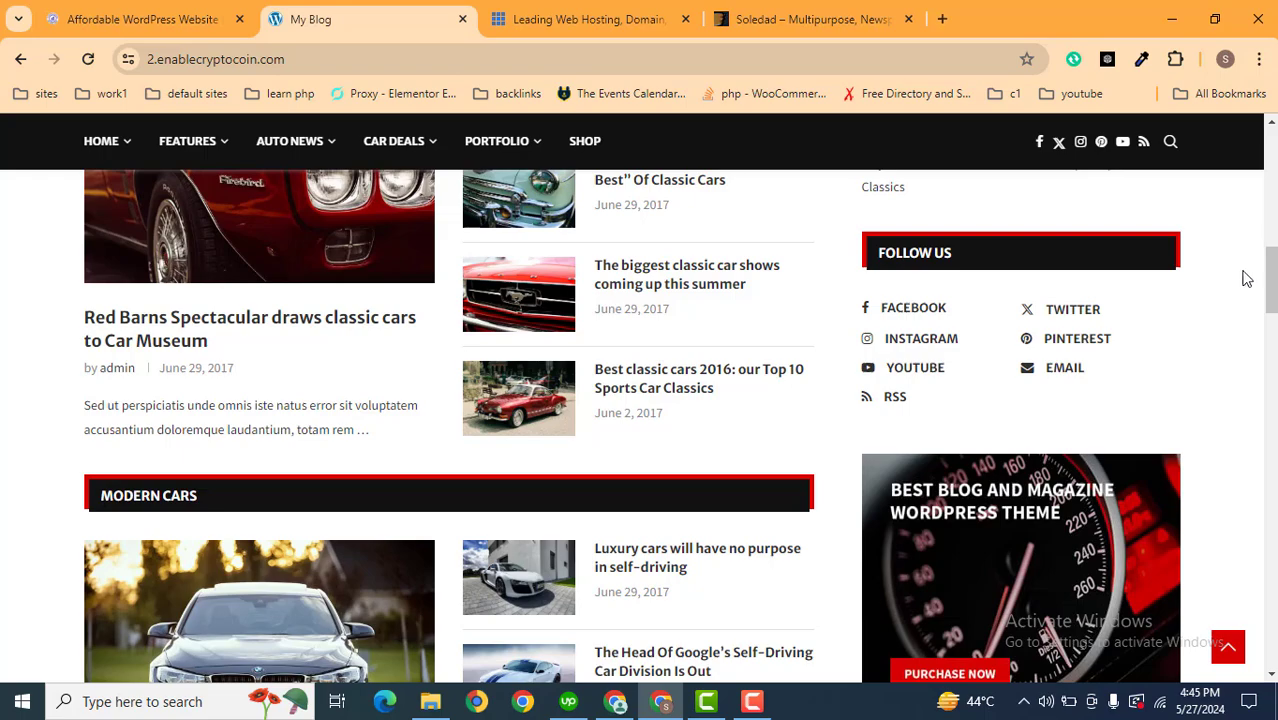
drag(1265, 278, 1270, 631)
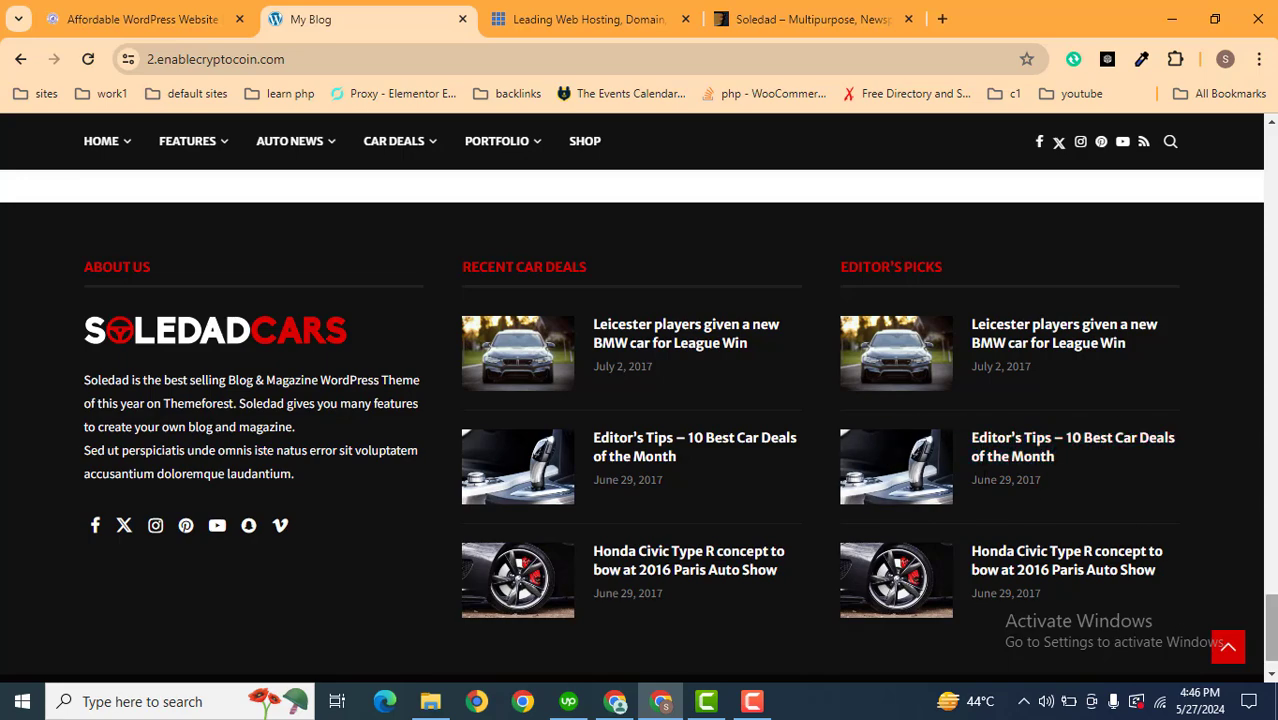
drag(1270, 628, 1233, 152)
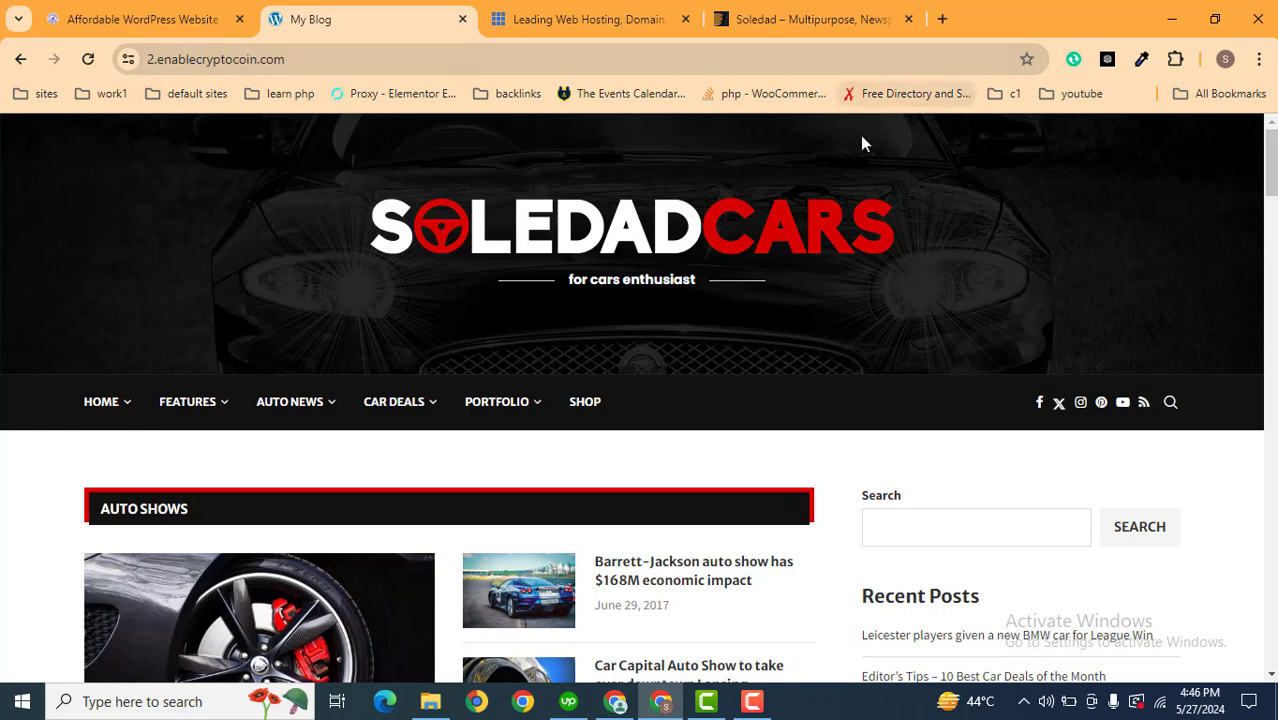
Load bluehost.com in a new tab and open its shared hosting plans.
click(940, 20)
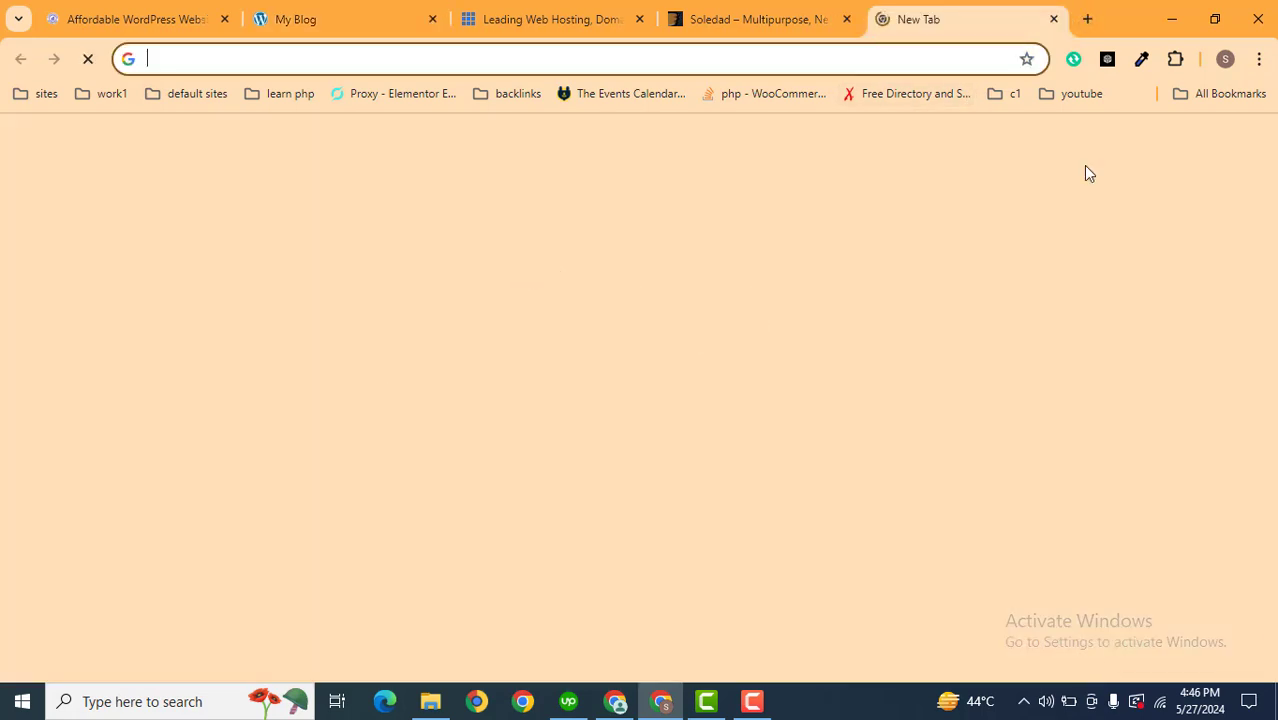
text(bluehost.com)
key(Return)
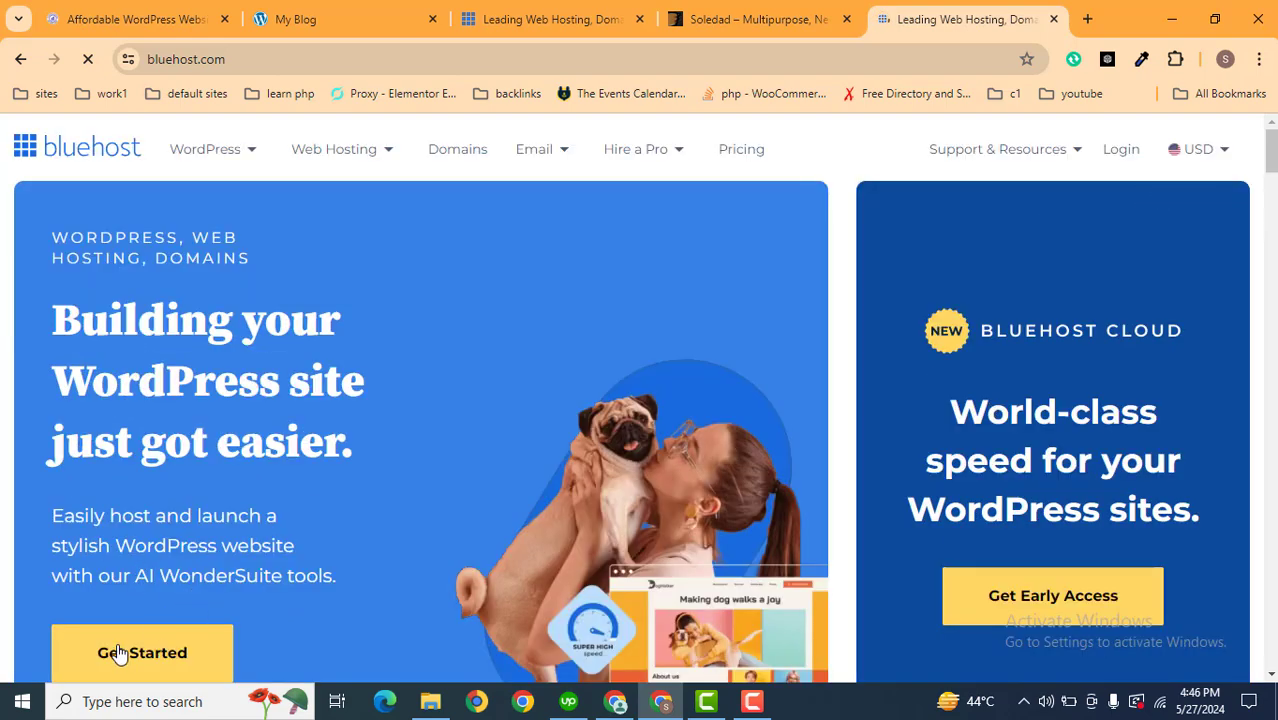
click(148, 652)
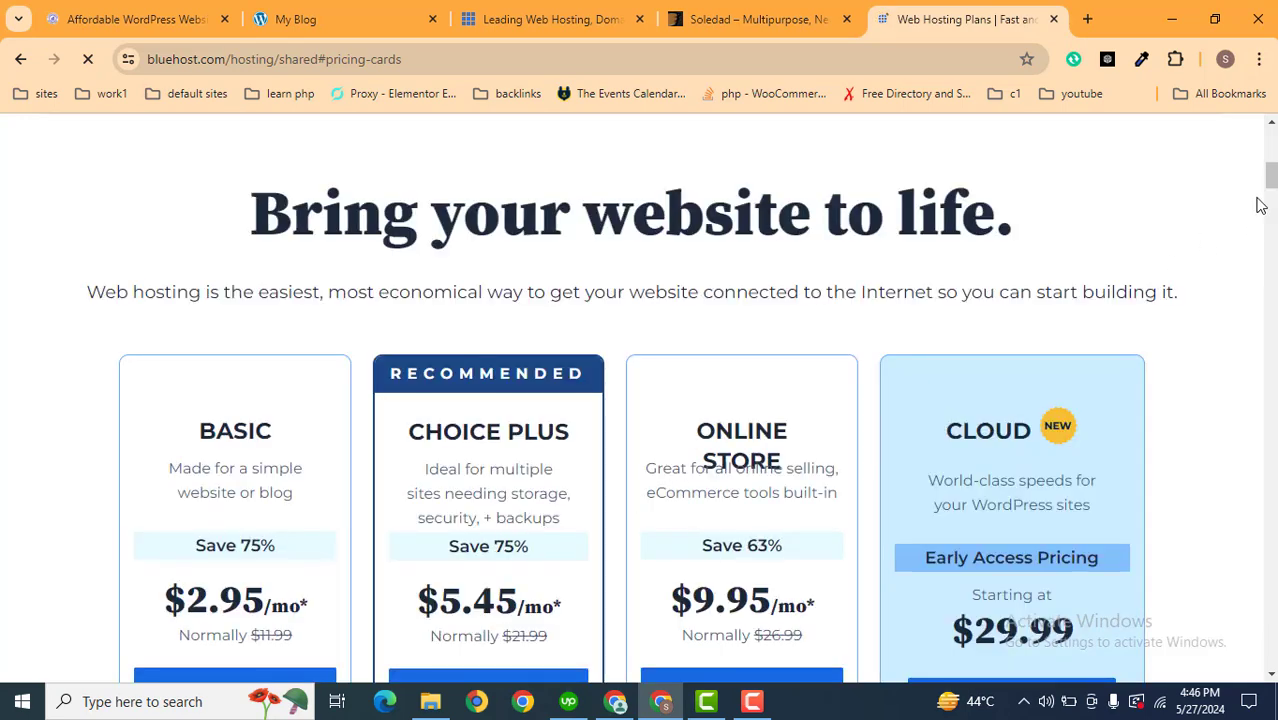
Select the Basic hosting plan and skip the online store special offer.
scroll(1271, 188, down, 2)
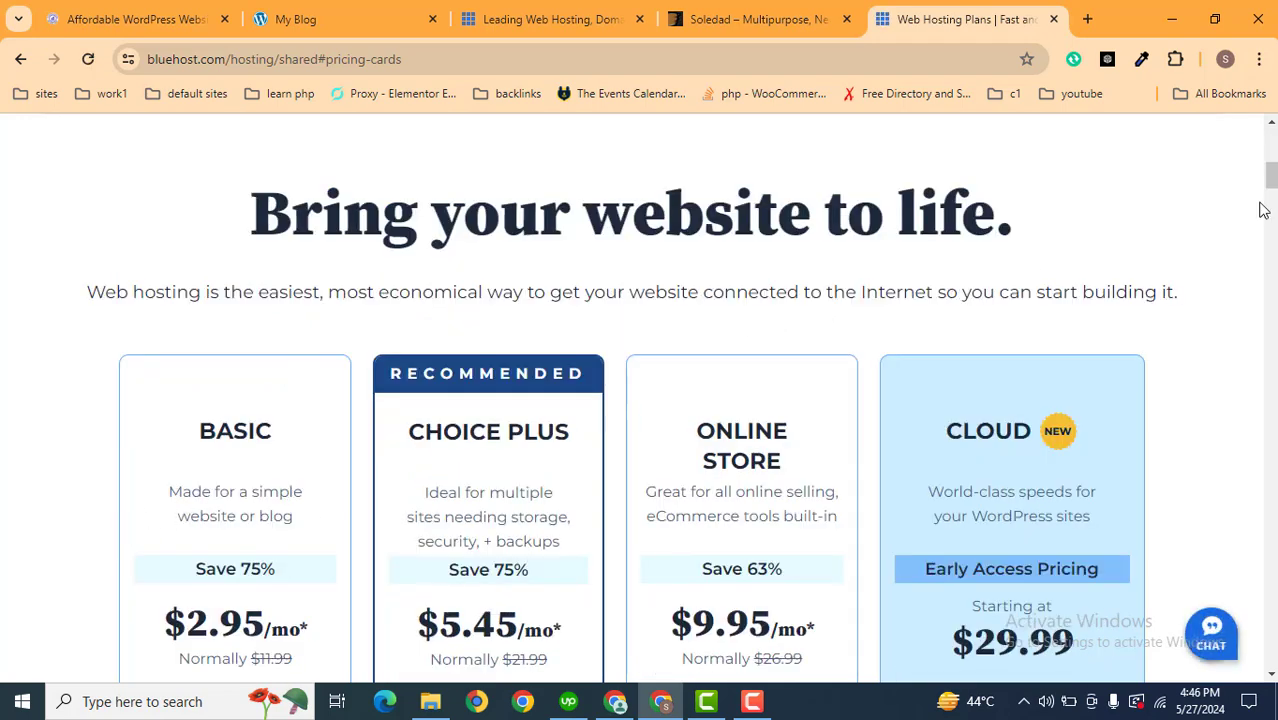
scroll(1262, 208, down, 3)
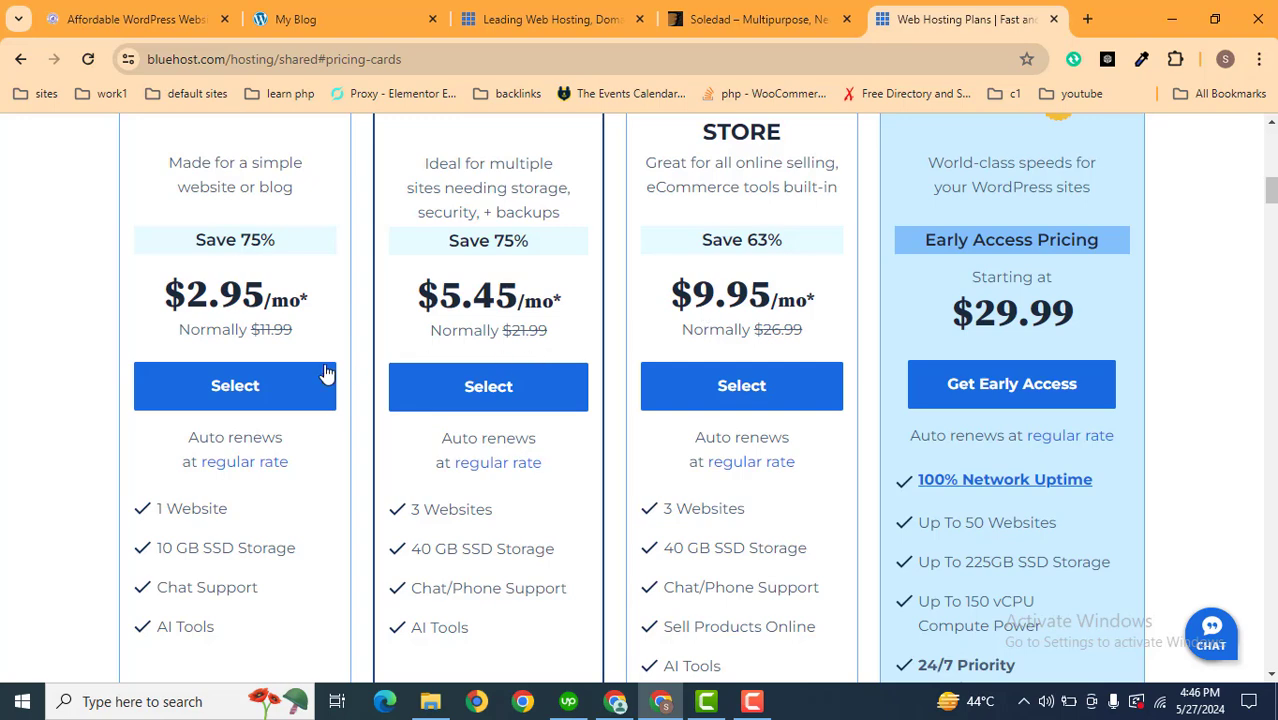
click(250, 390)
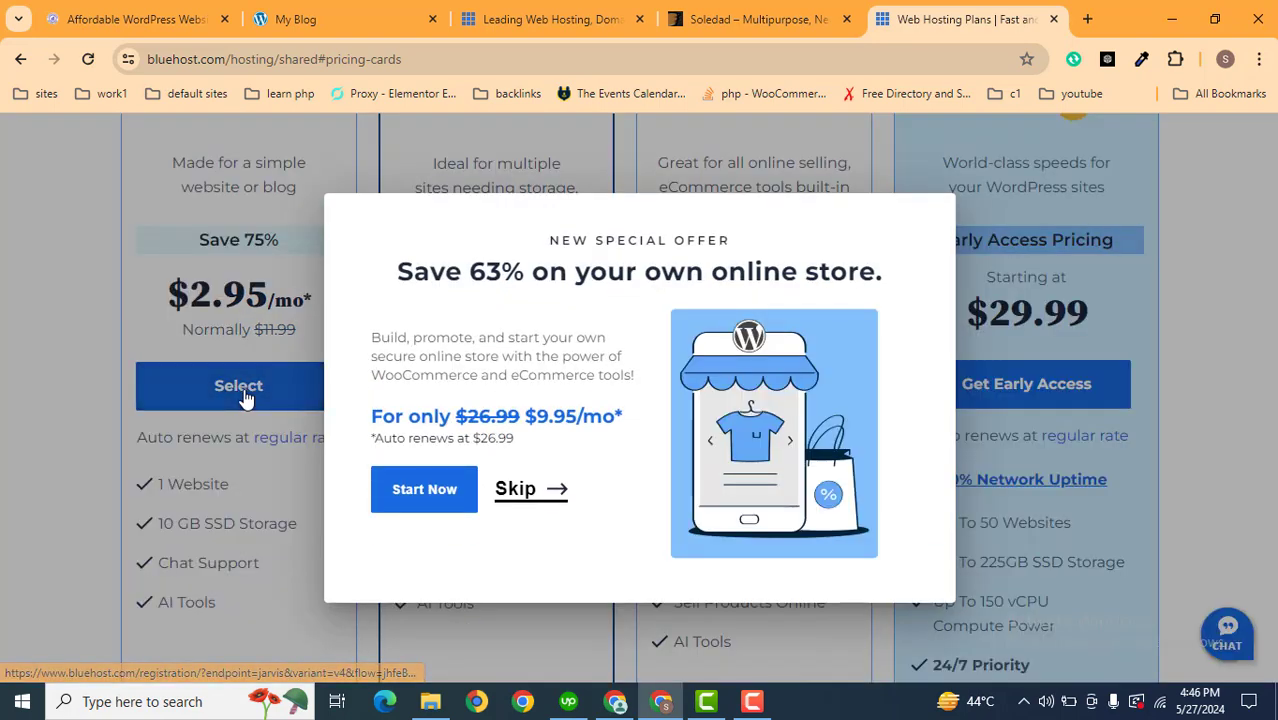
click(530, 491)
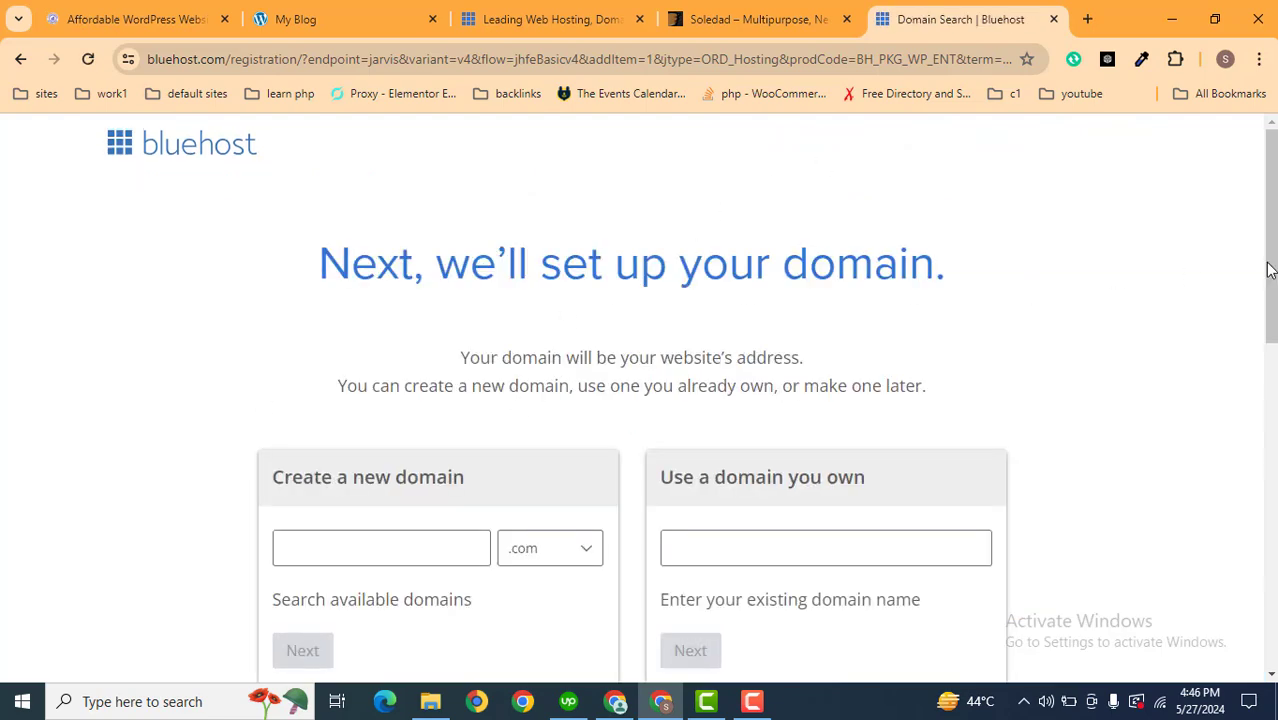
Check carglobalmarket.com as a new domain and review the resulting checkout form.
scroll(590, 384, down, 2)
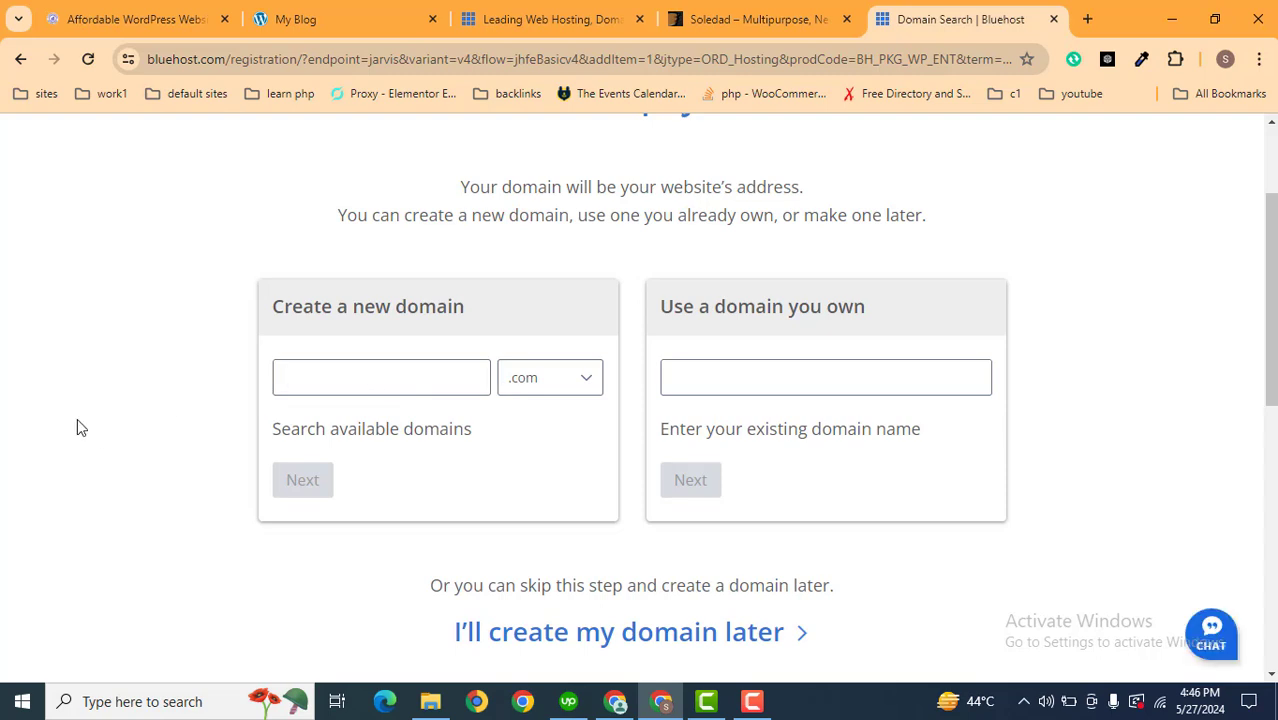
text(carglobal)
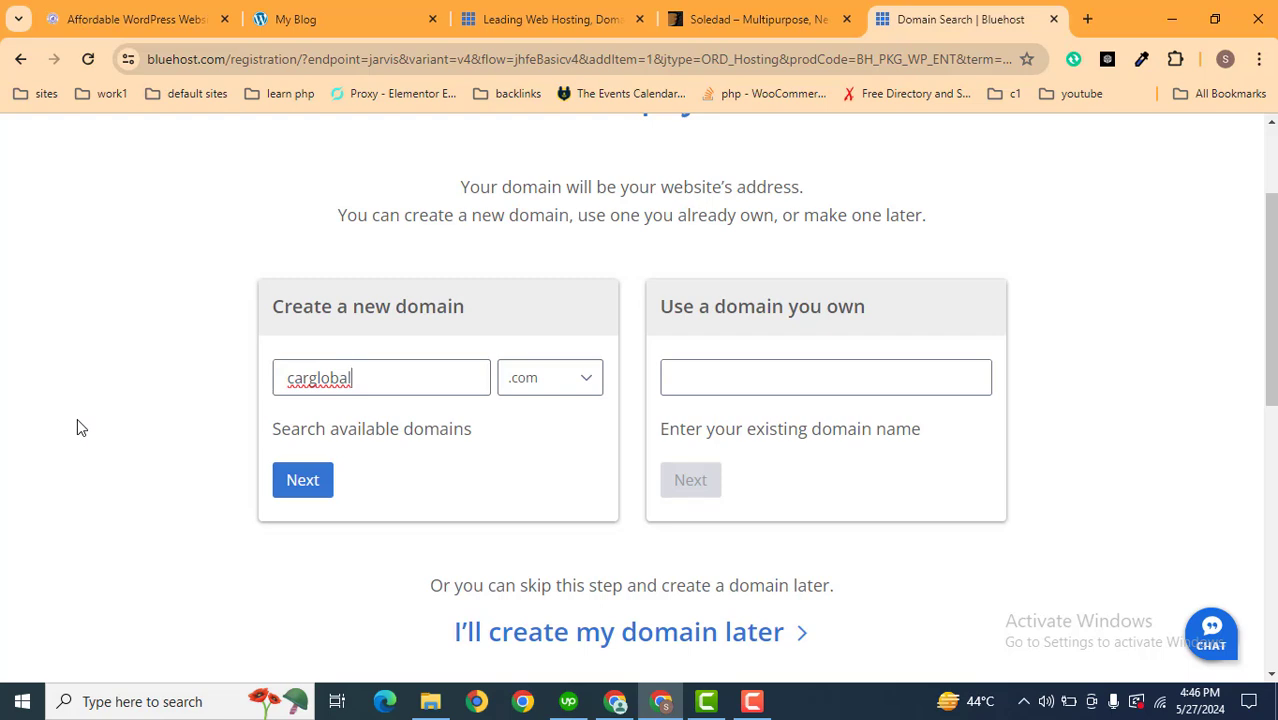
text(market)
click(304, 490)
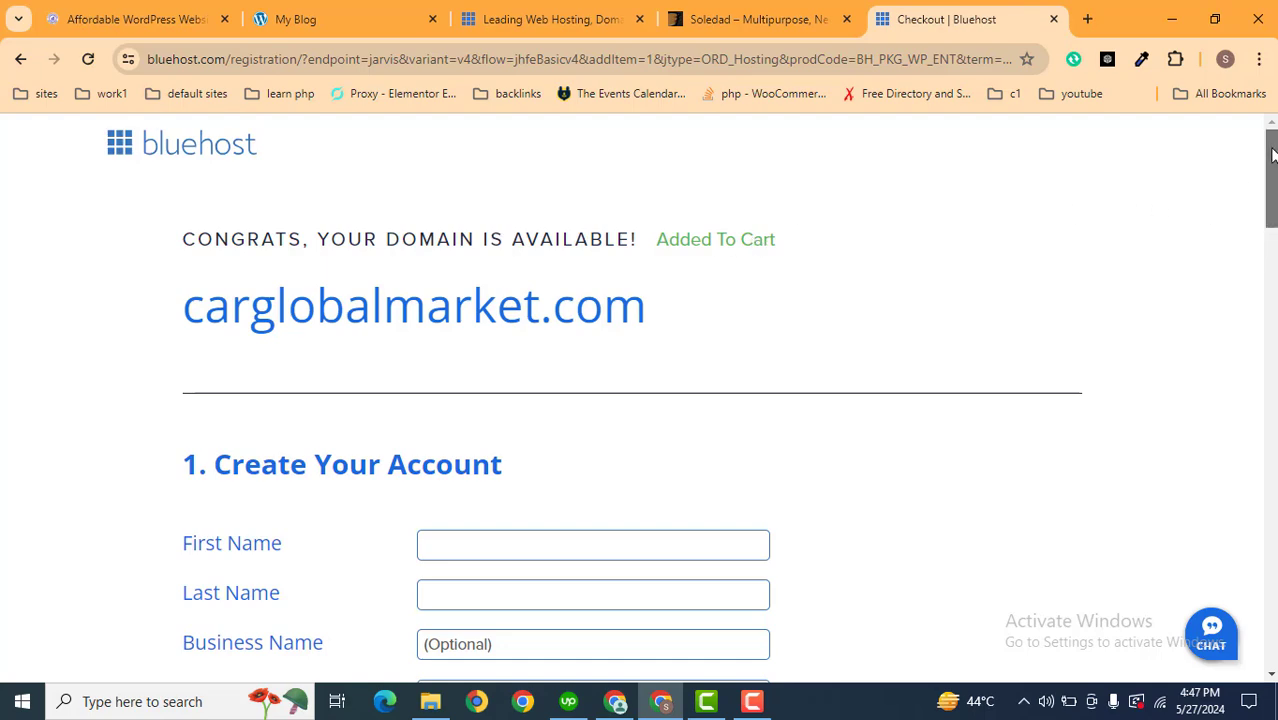
drag(1270, 148, 1270, 495)
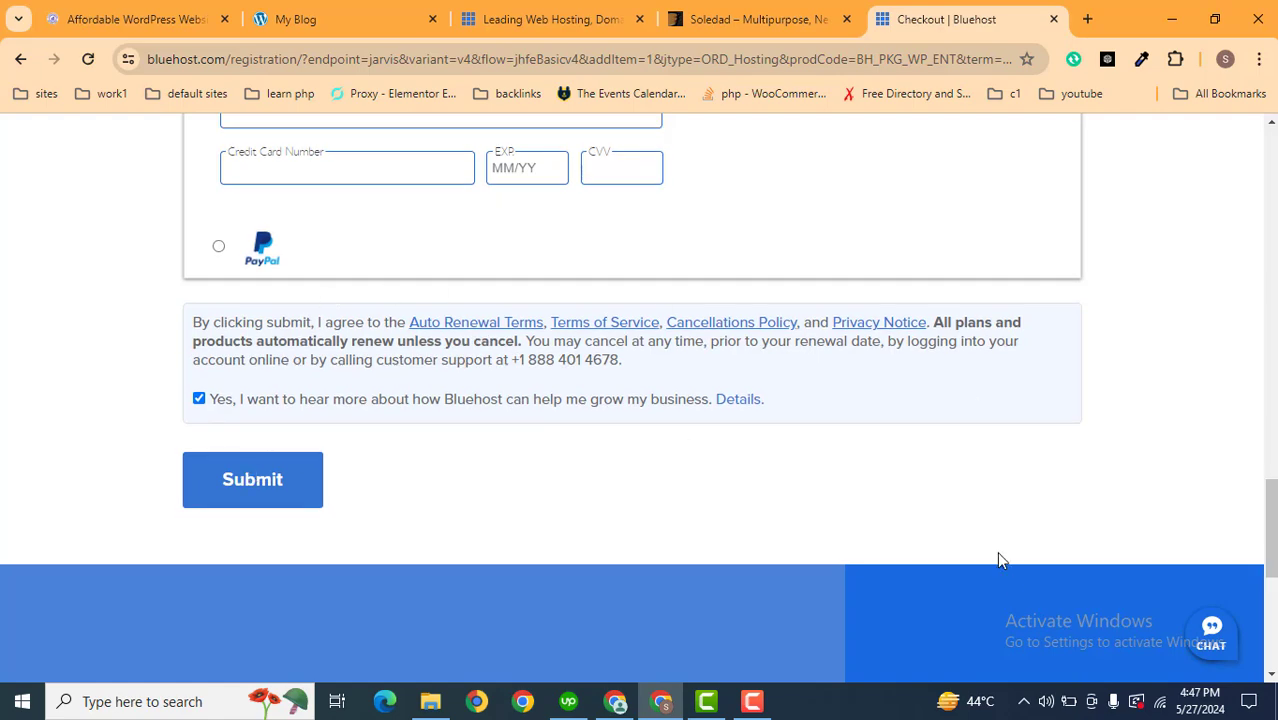
drag(1270, 528, 1265, 175)
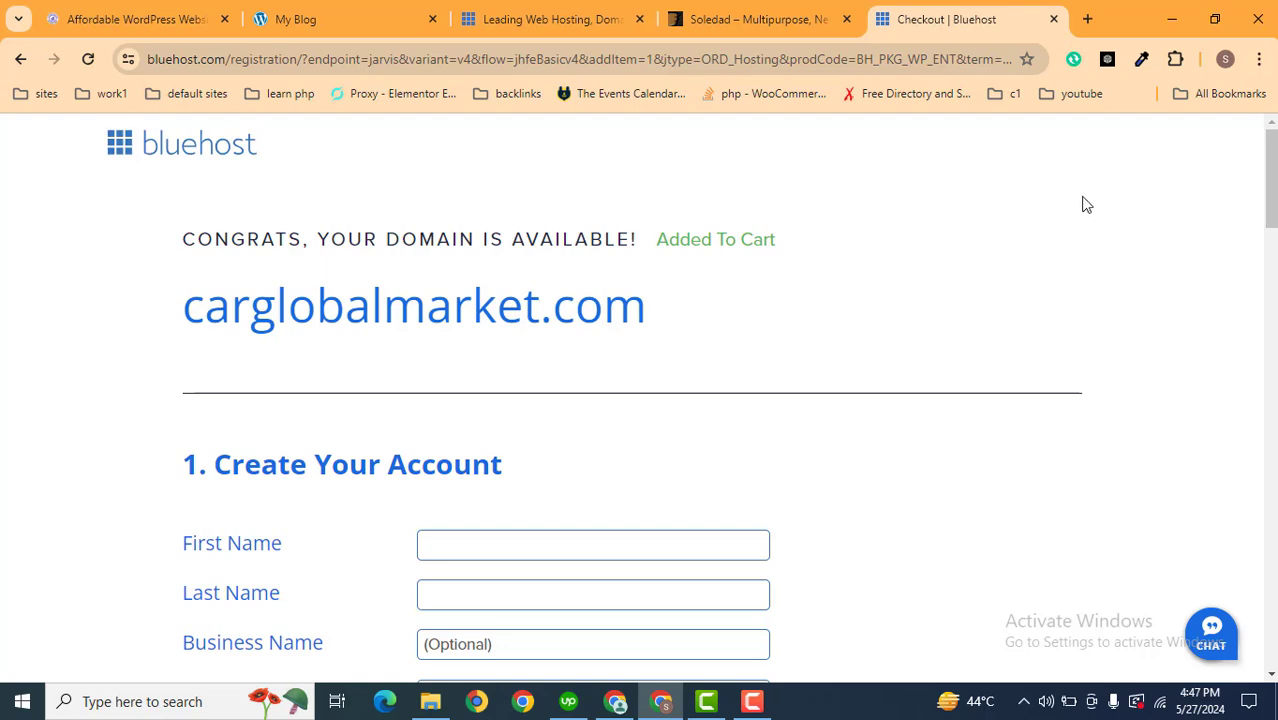
Search Google for tezhost in a new tab and open the TezHost PK website.
click(1085, 12)
text(te)
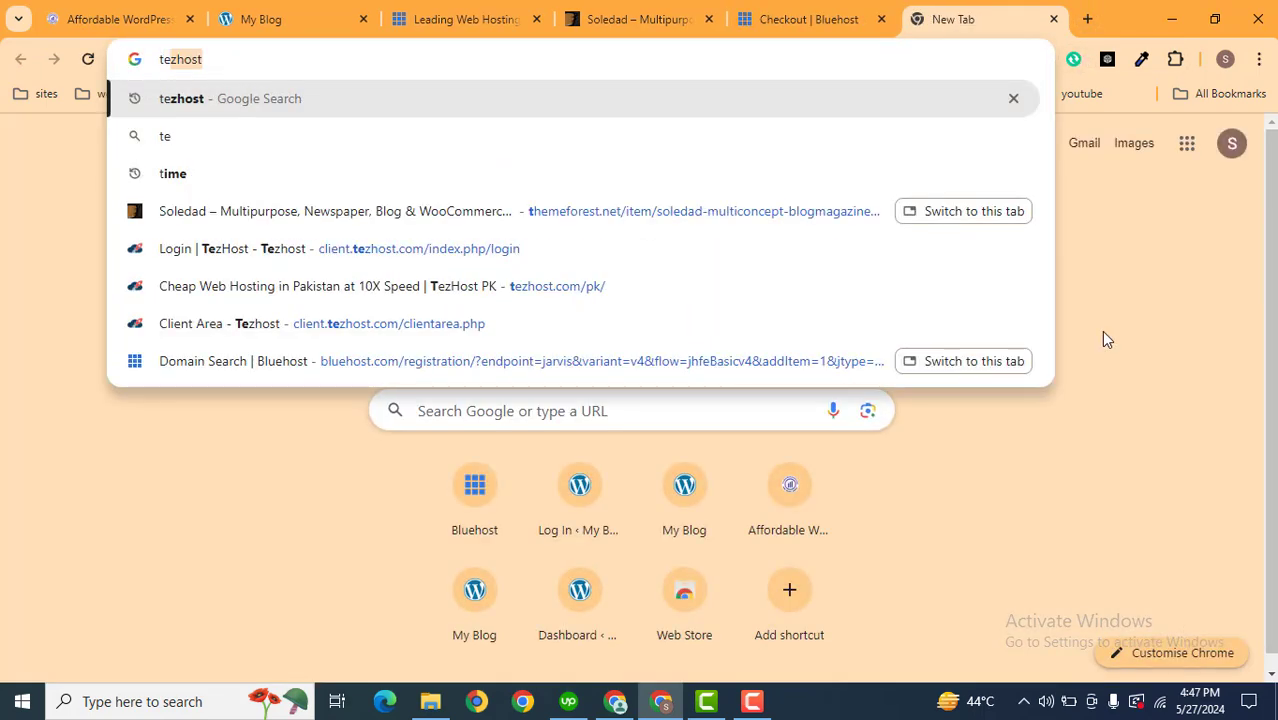
key(Return)
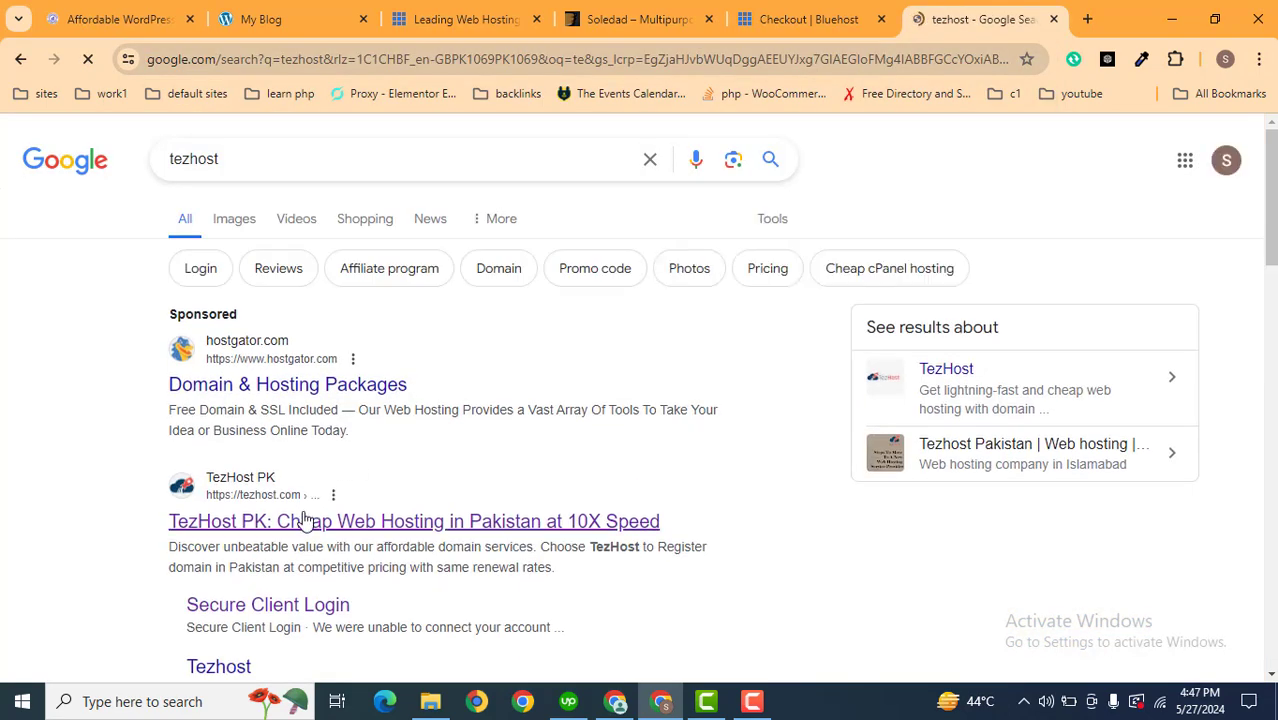
click(305, 521)
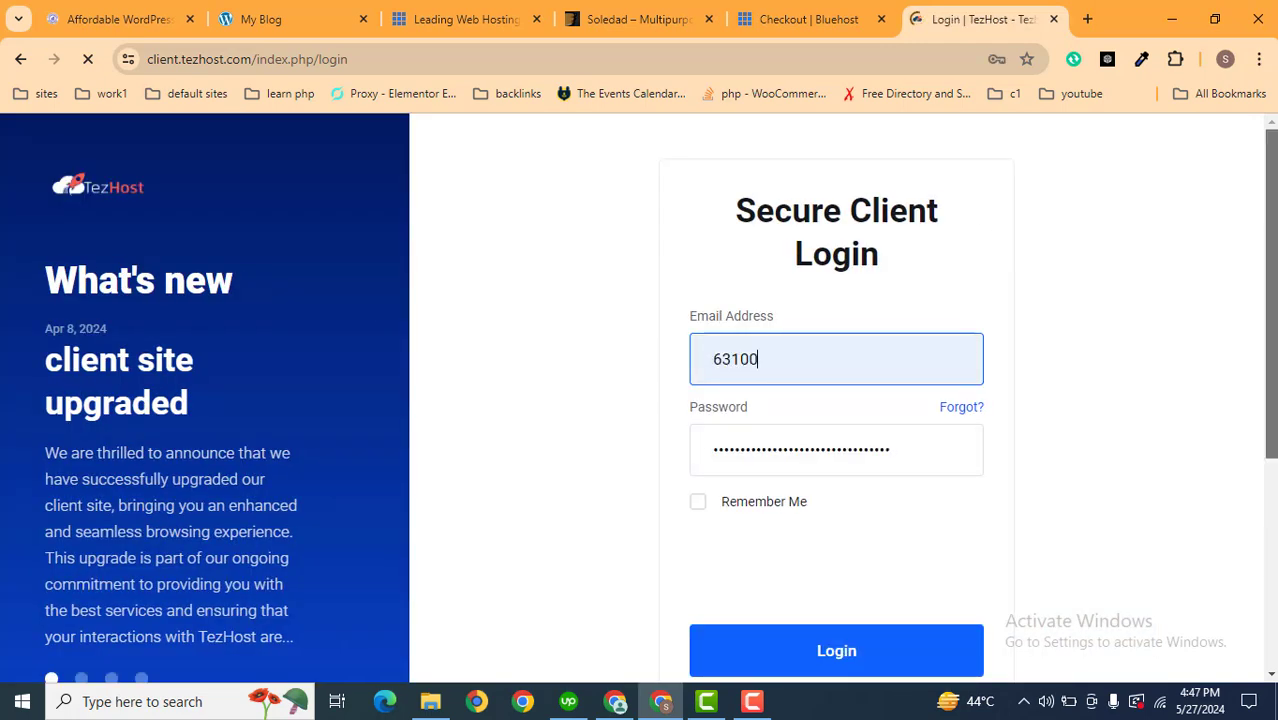
Sign in to the TezHost client area using the Google account.
scroll(676, 560, down, 2)
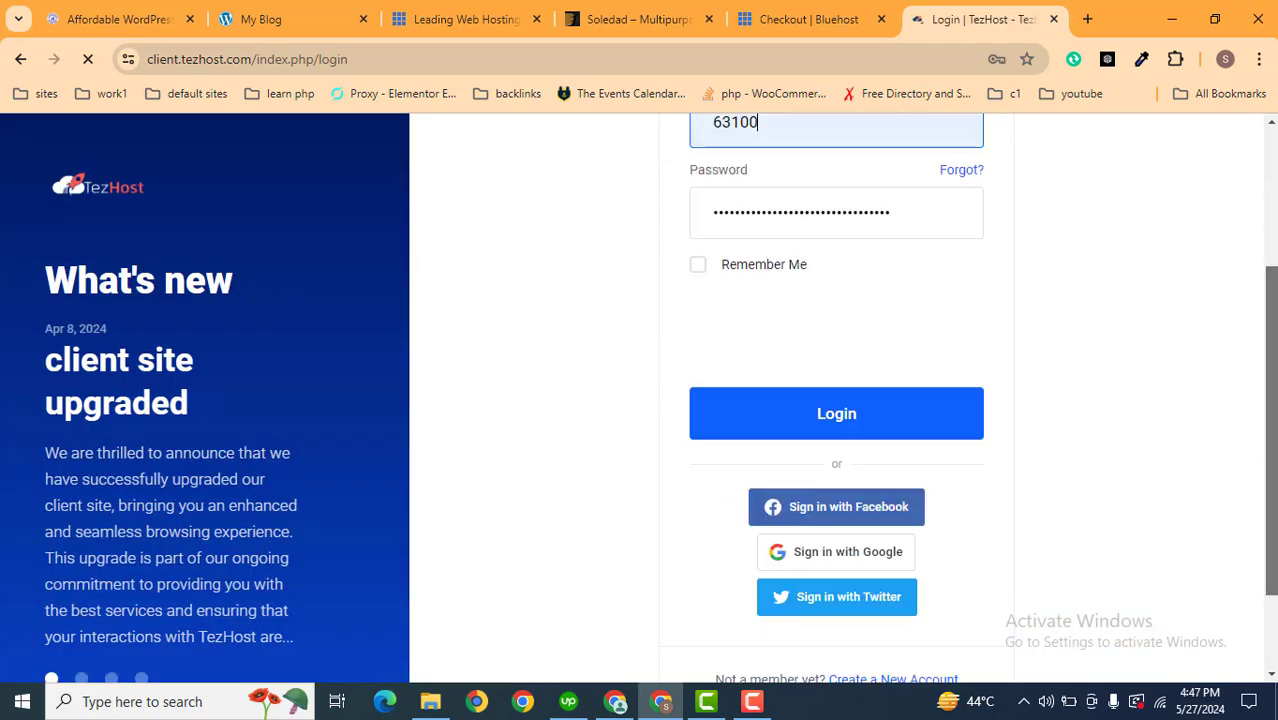
click(852, 563)
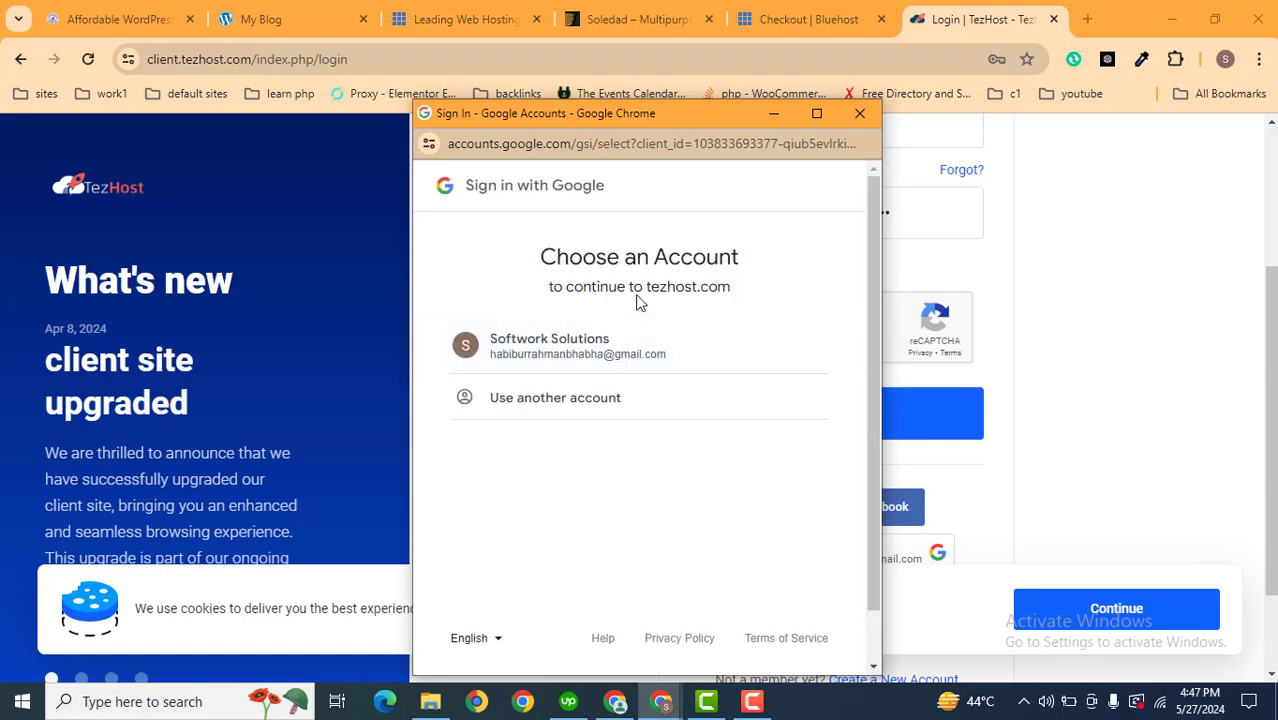
click(608, 348)
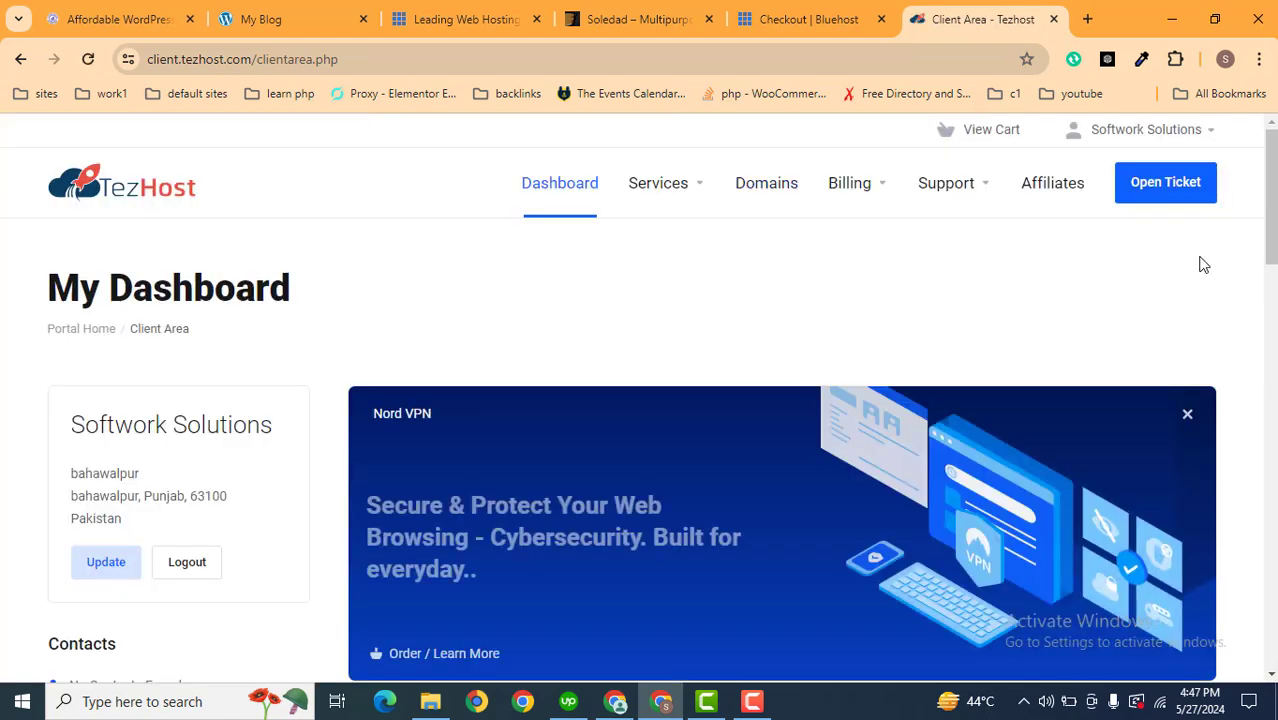
Go to My Services and log in to cPanel for the Economy web hosting service.
click(670, 190)
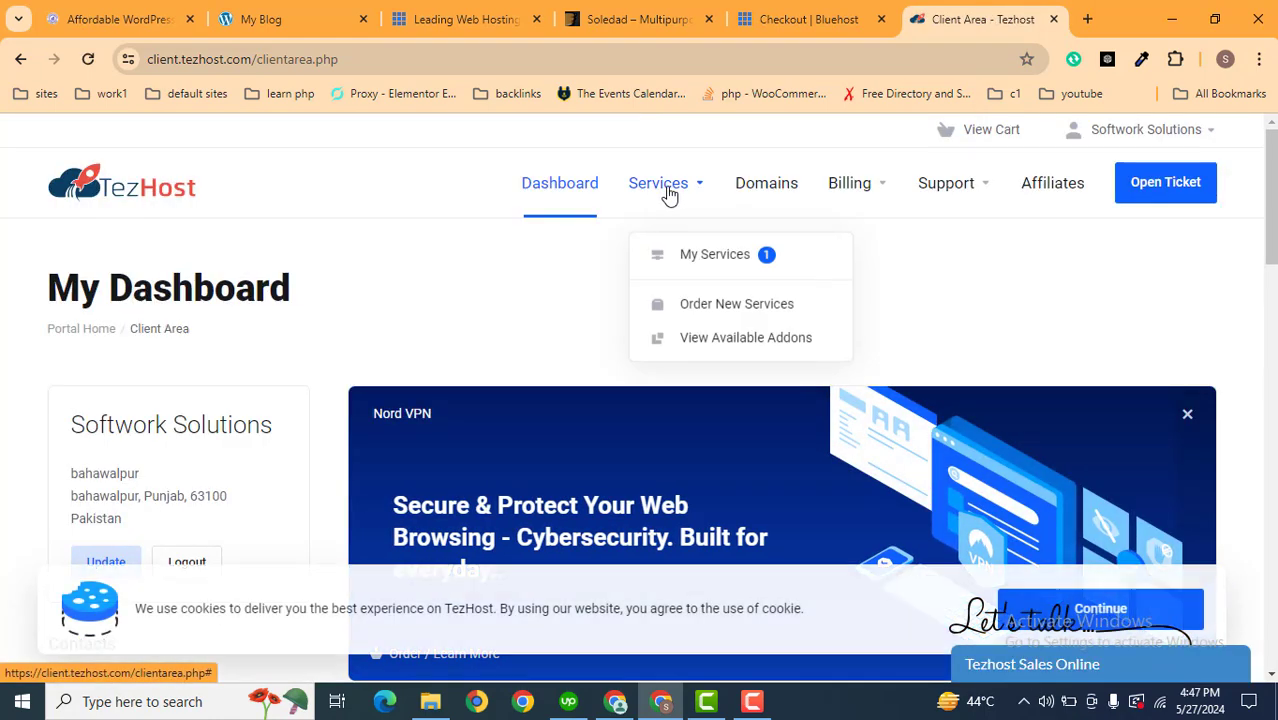
click(730, 259)
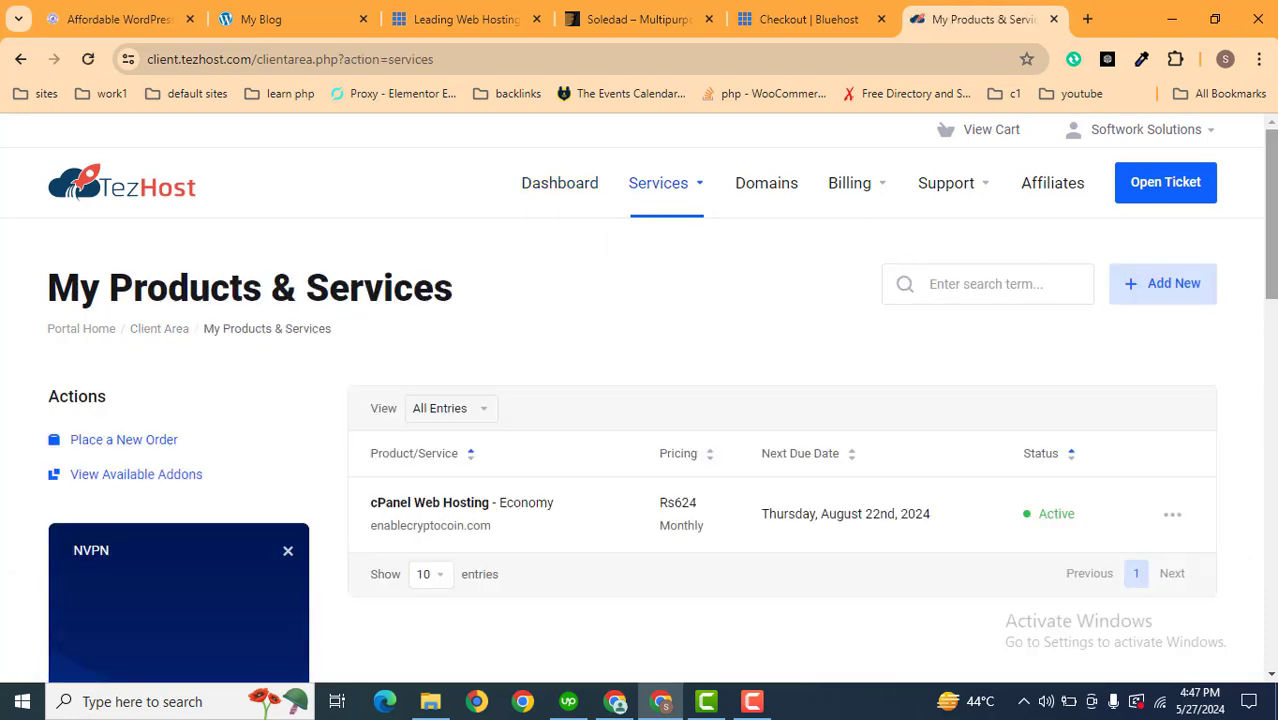
scroll(1274, 205, down, 1)
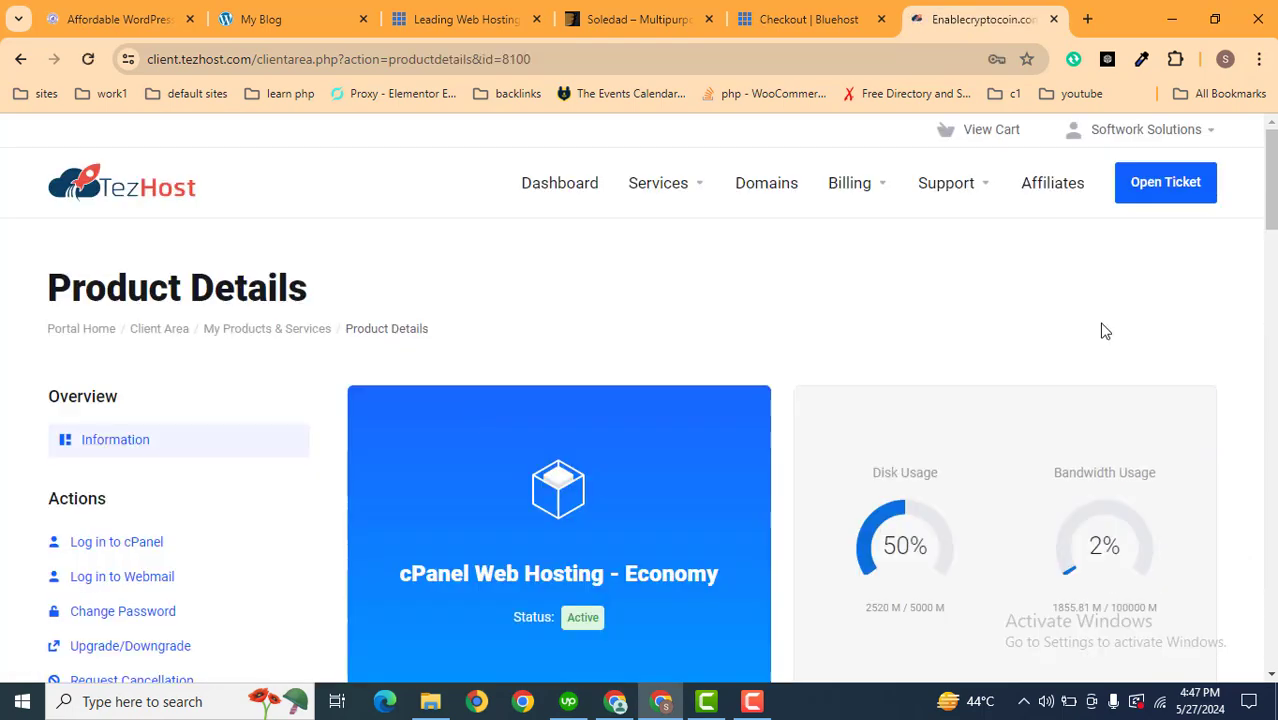
scroll(1105, 331, down, 2)
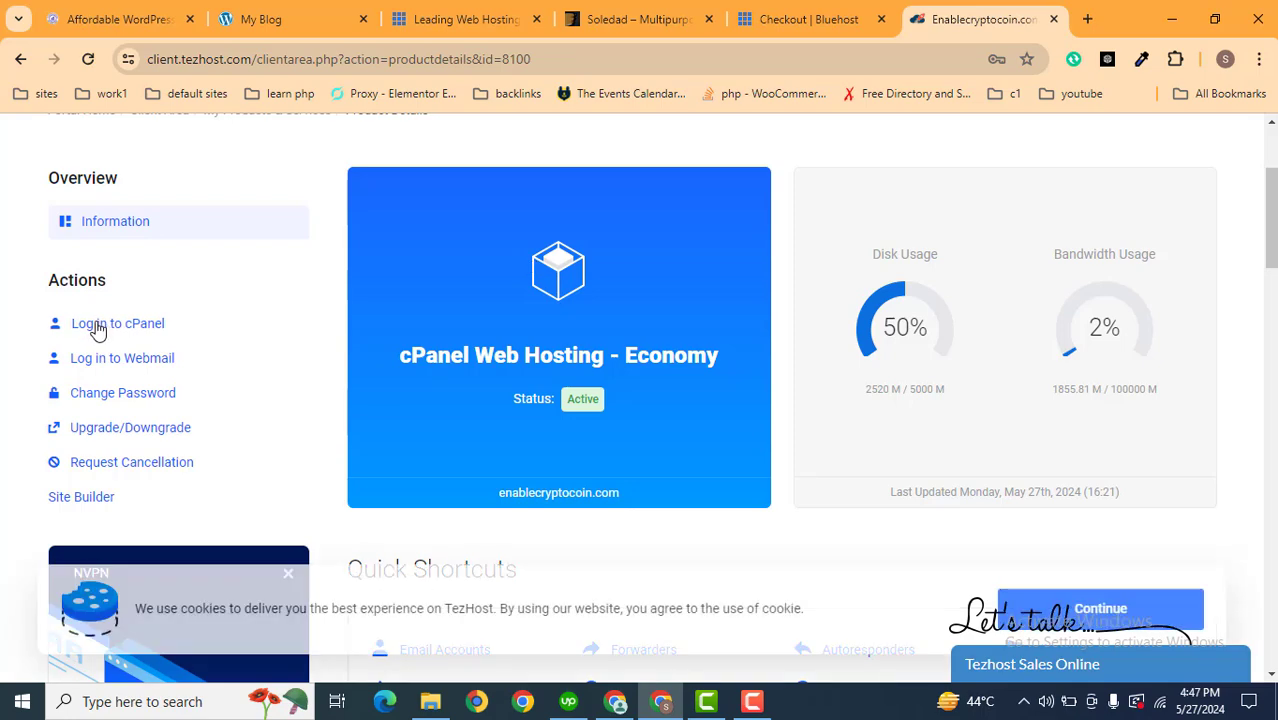
click(125, 326)
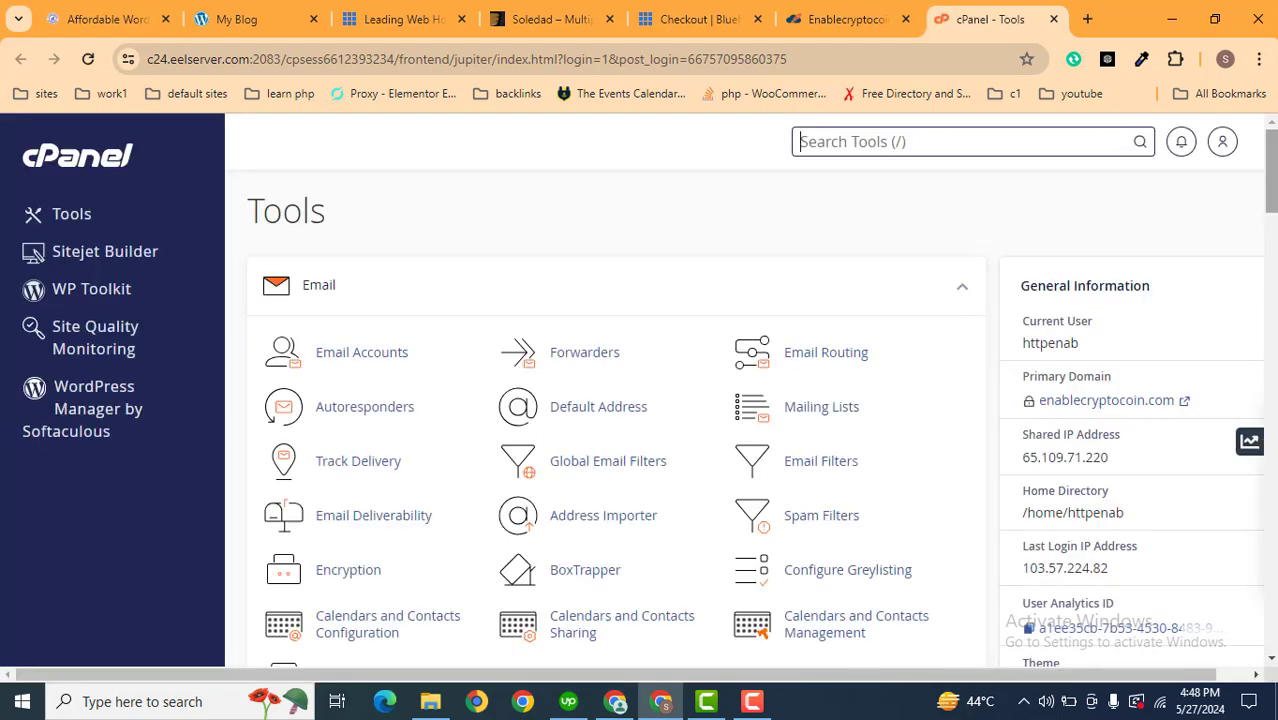
Open cPanel's Domains page in a new tab and switch to it.
scroll(1270, 175, down, 4)
scroll(1270, 175, down, 9)
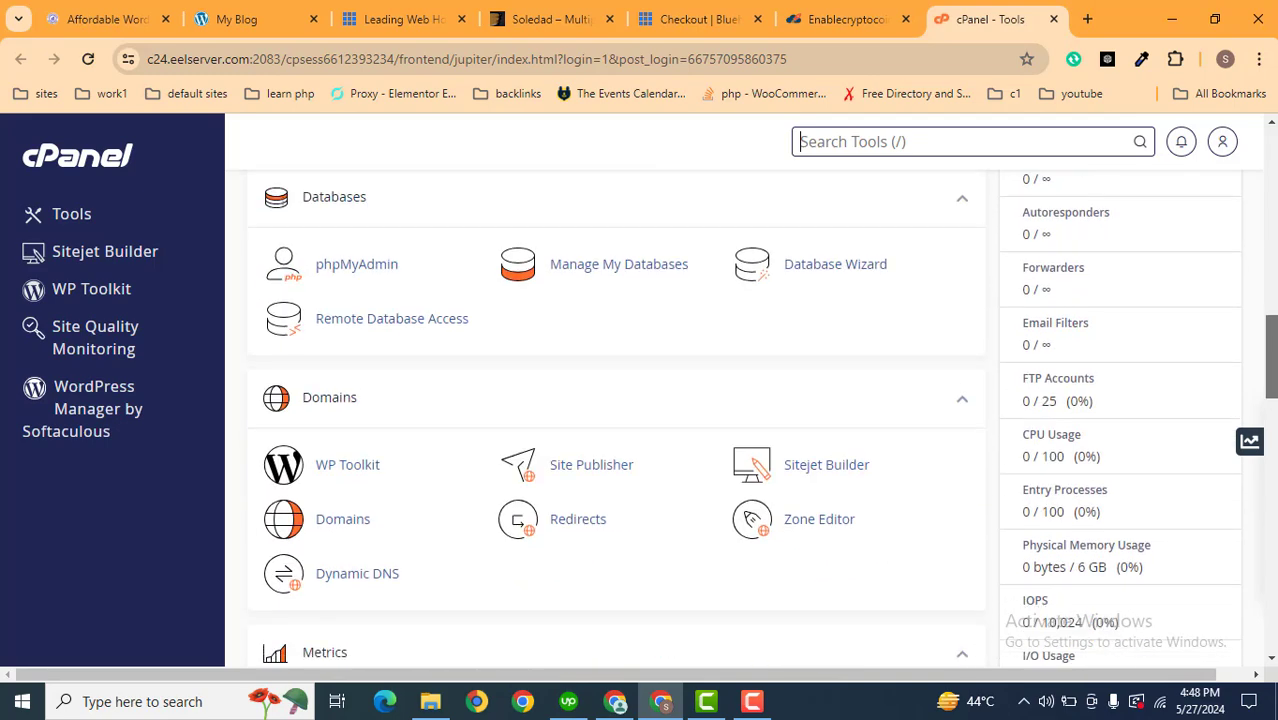
scroll(615, 420, down, 2)
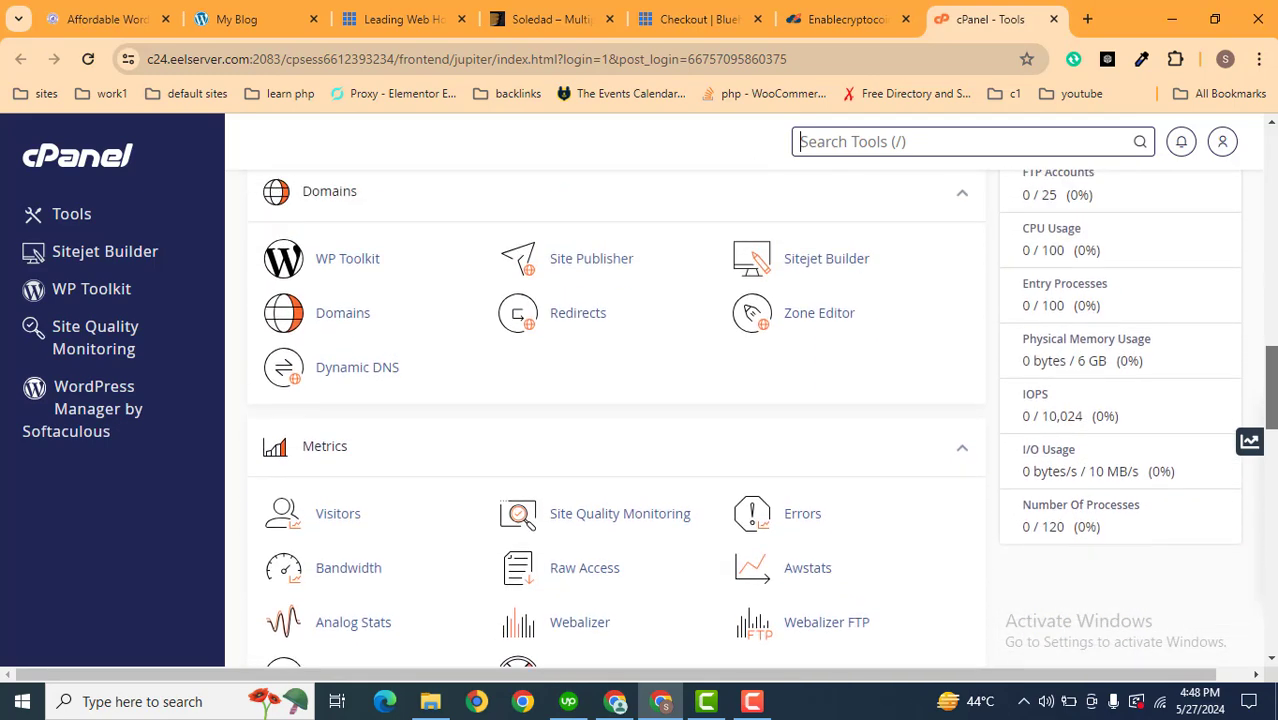
scroll(559, 285, up, 1)
middle_click(354, 337)
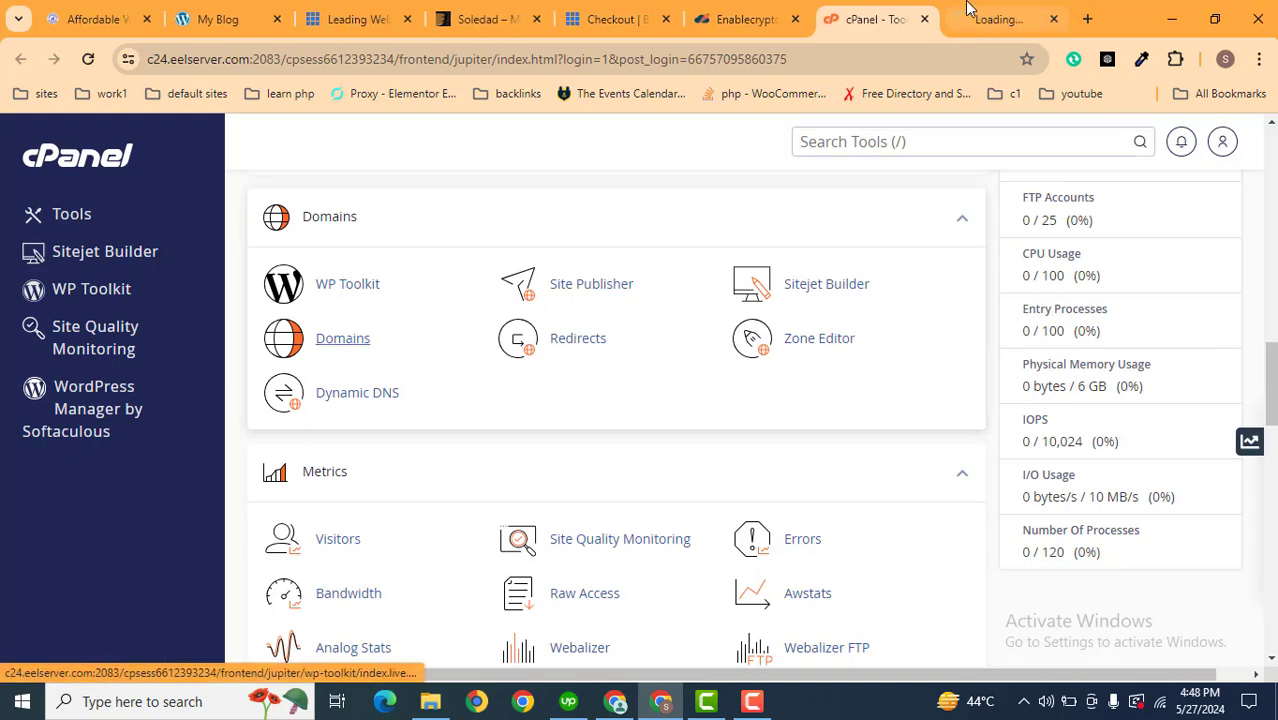
click(970, 14)
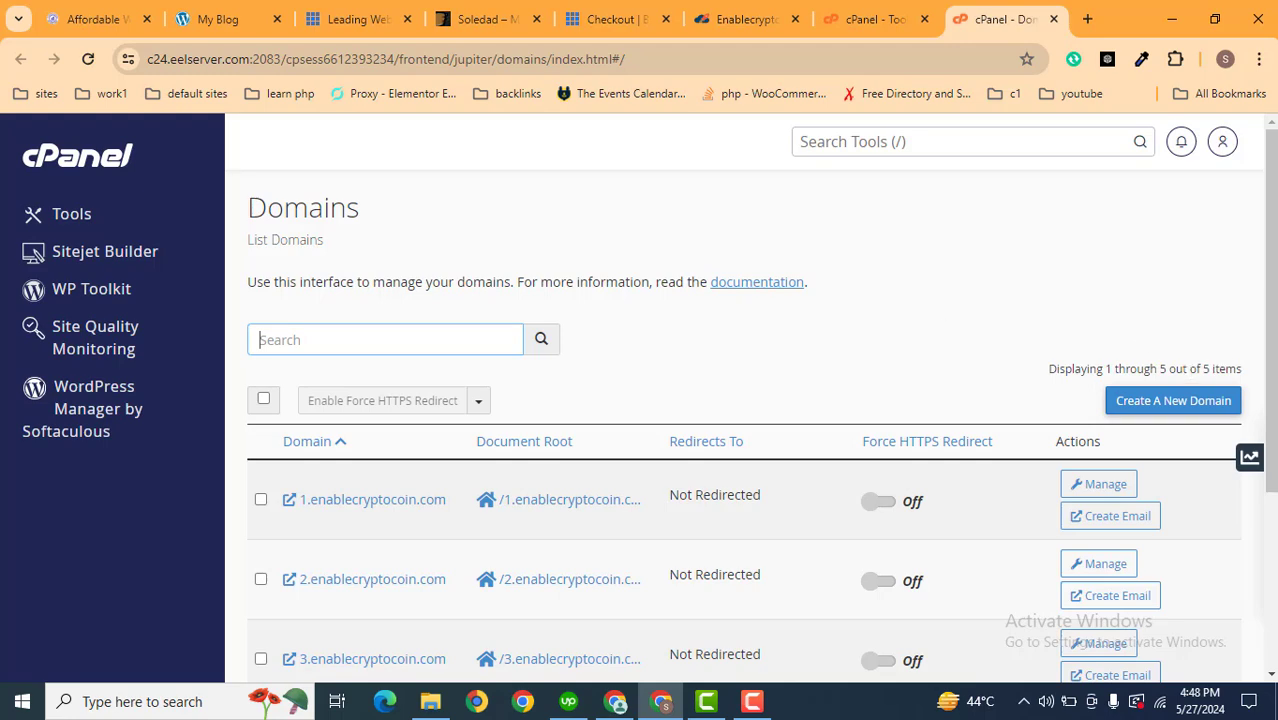
Create domain 6.enablecryptocoin.com with Share document root unchecked and submit it.
scroll(1076, 331, down, 1)
click(1170, 290)
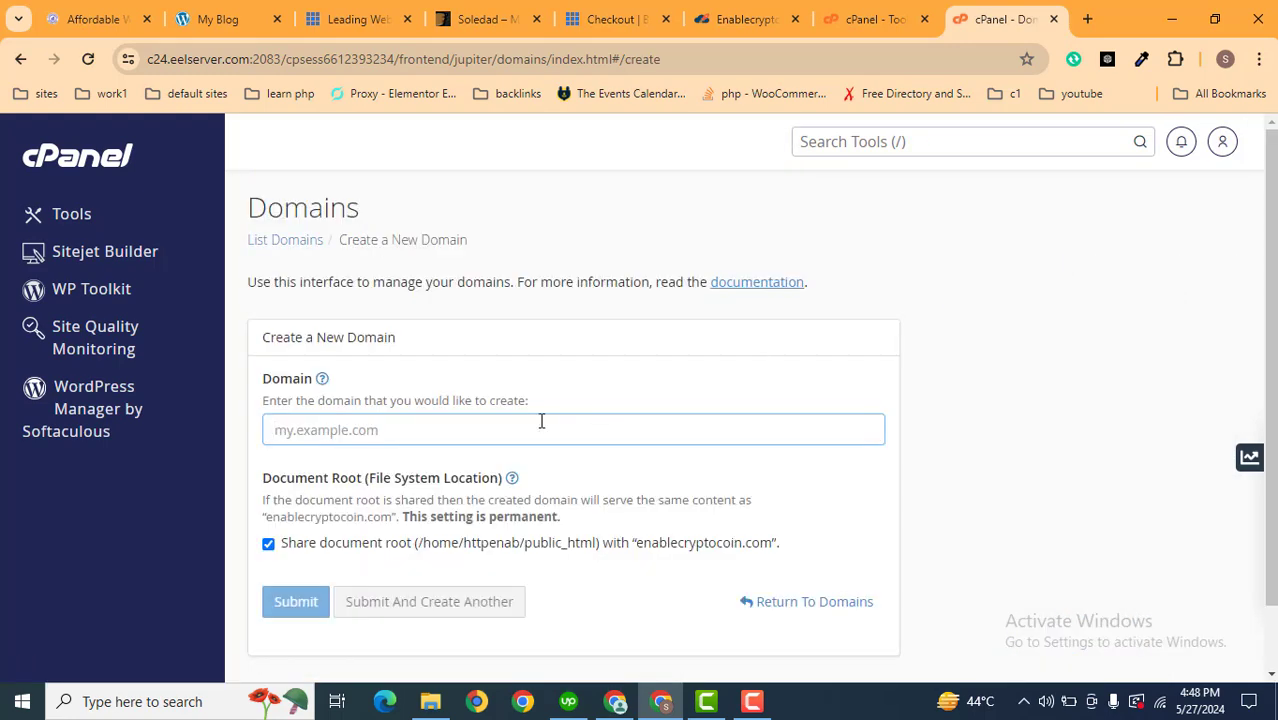
text(6.enablecryptocoin.com)
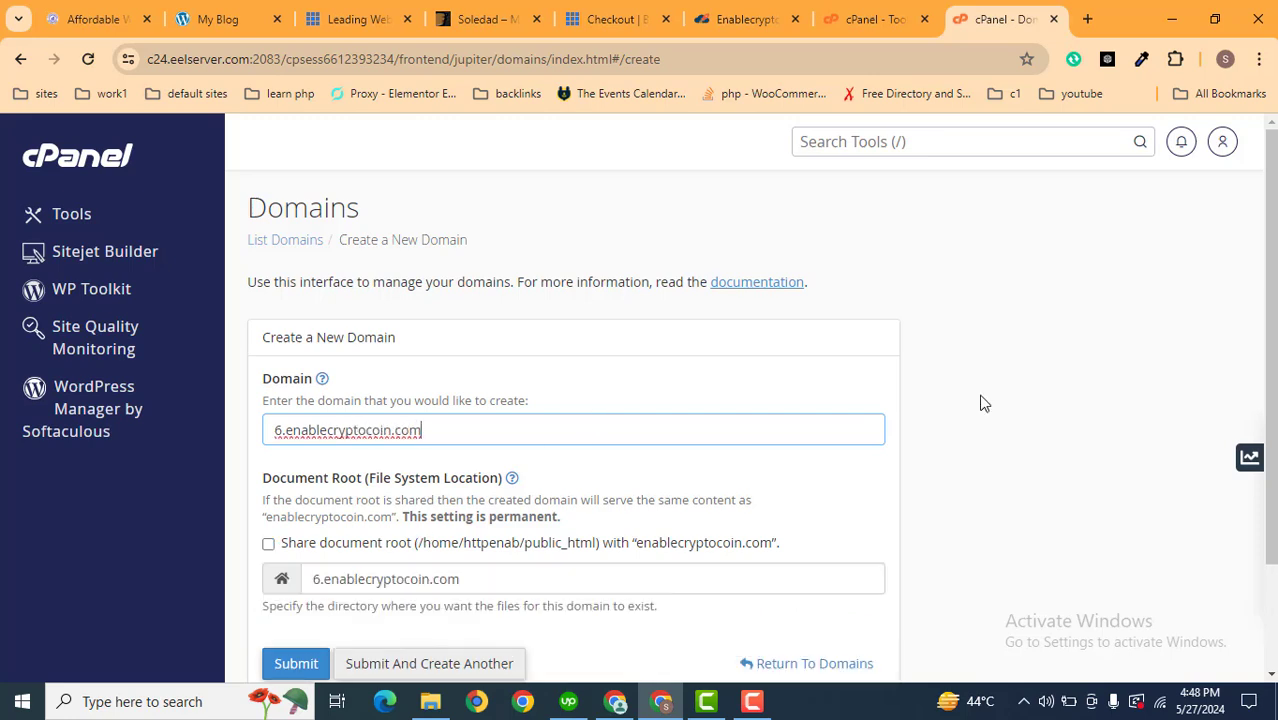
scroll(420, 497, down, 1)
click(287, 572)
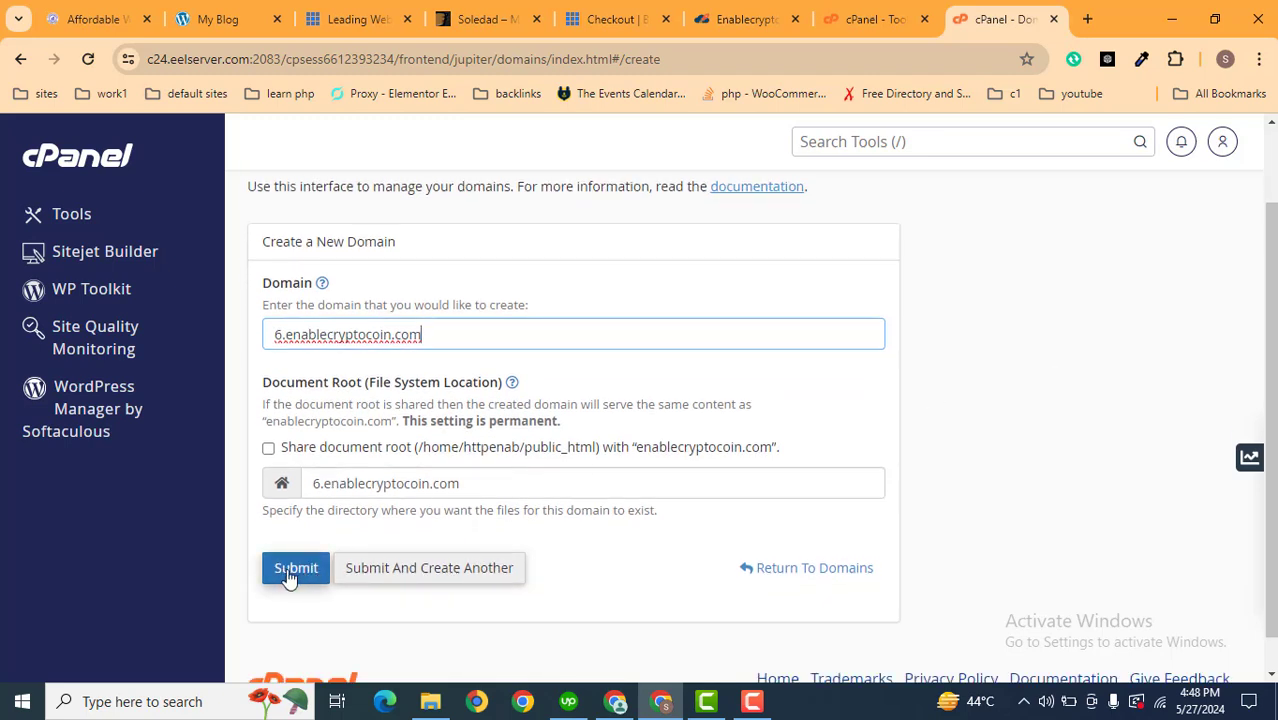
click(293, 578)
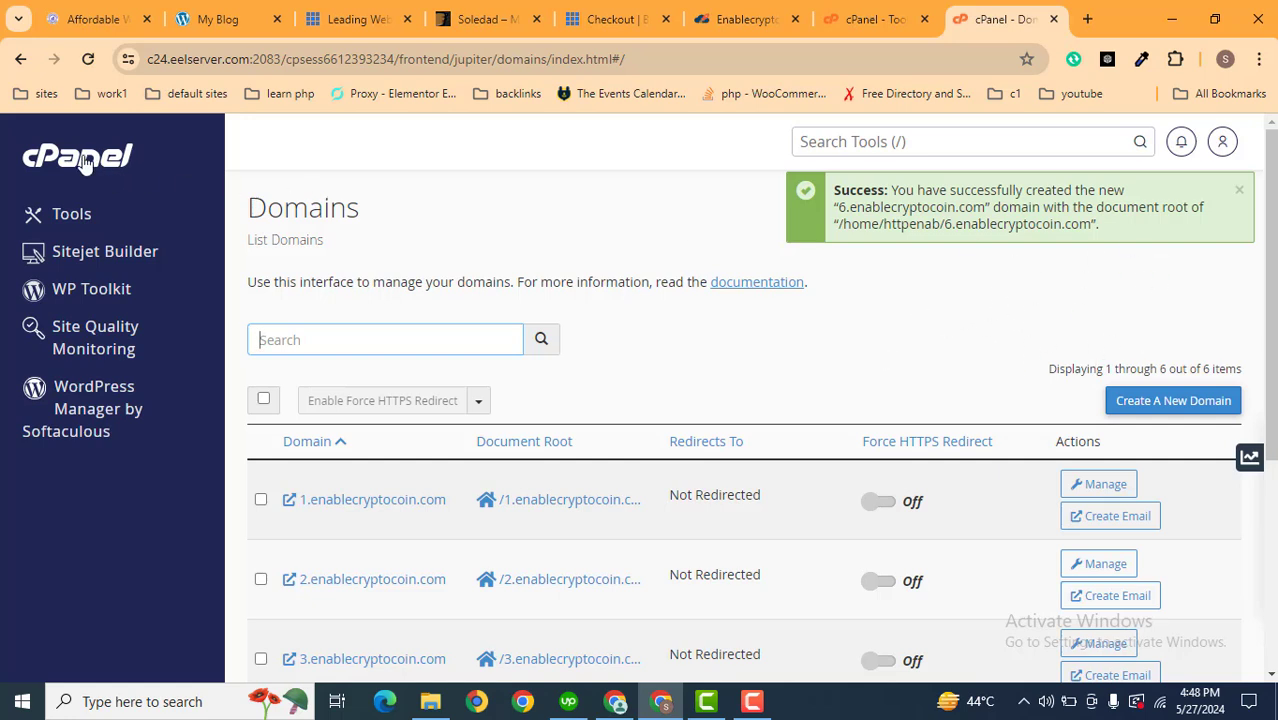
Return to the cPanel Tools page and open WordPress under Softaculous Apps Installer.
click(870, 19)
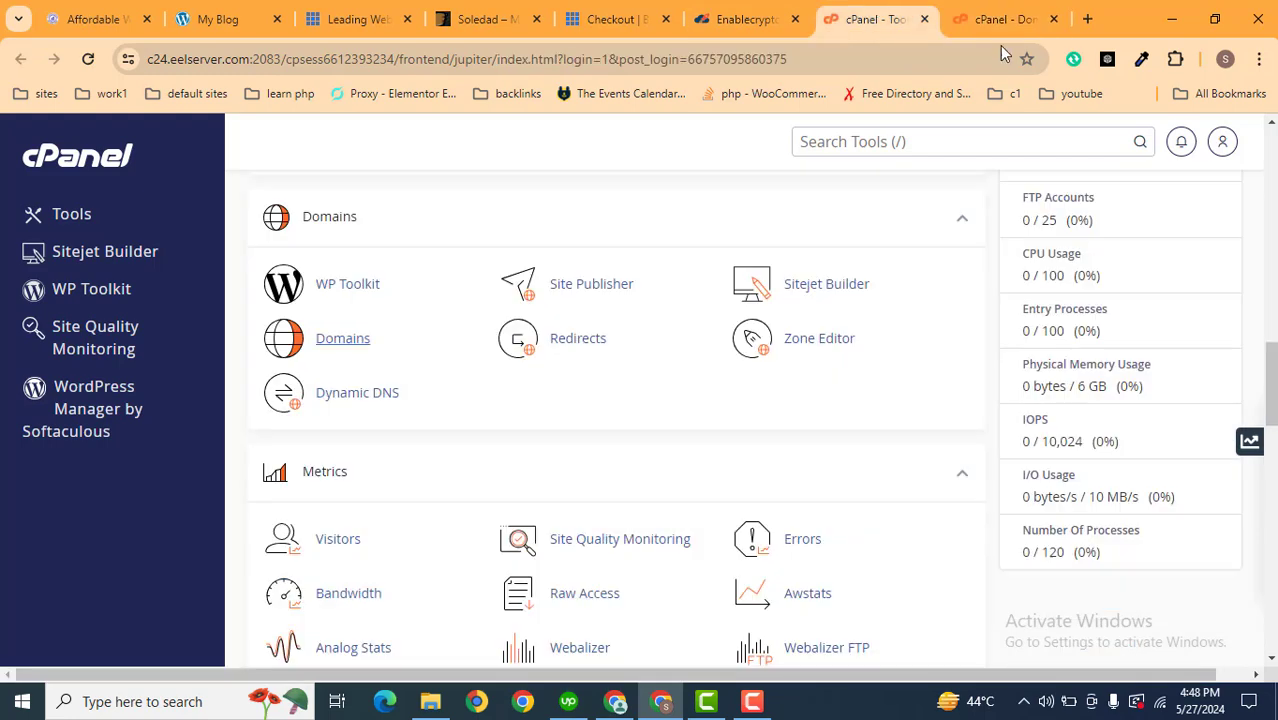
drag(1271, 384, 1271, 532)
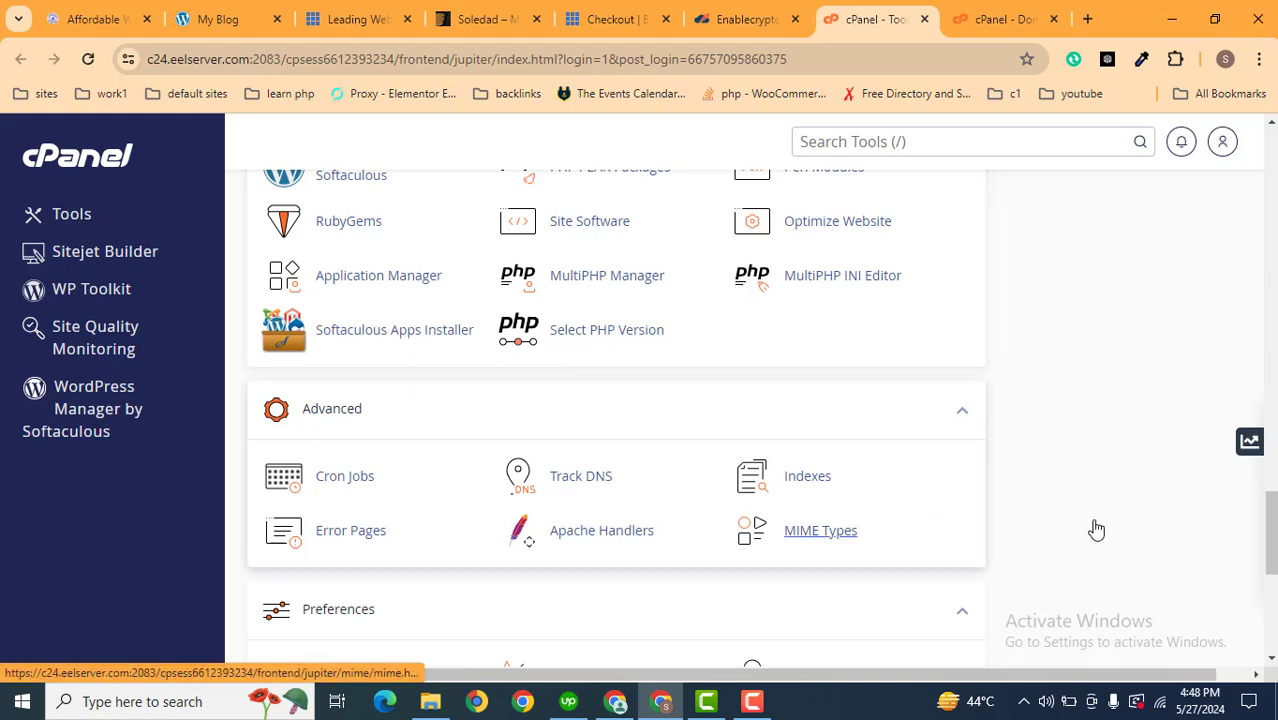
scroll(600, 420, down, 5)
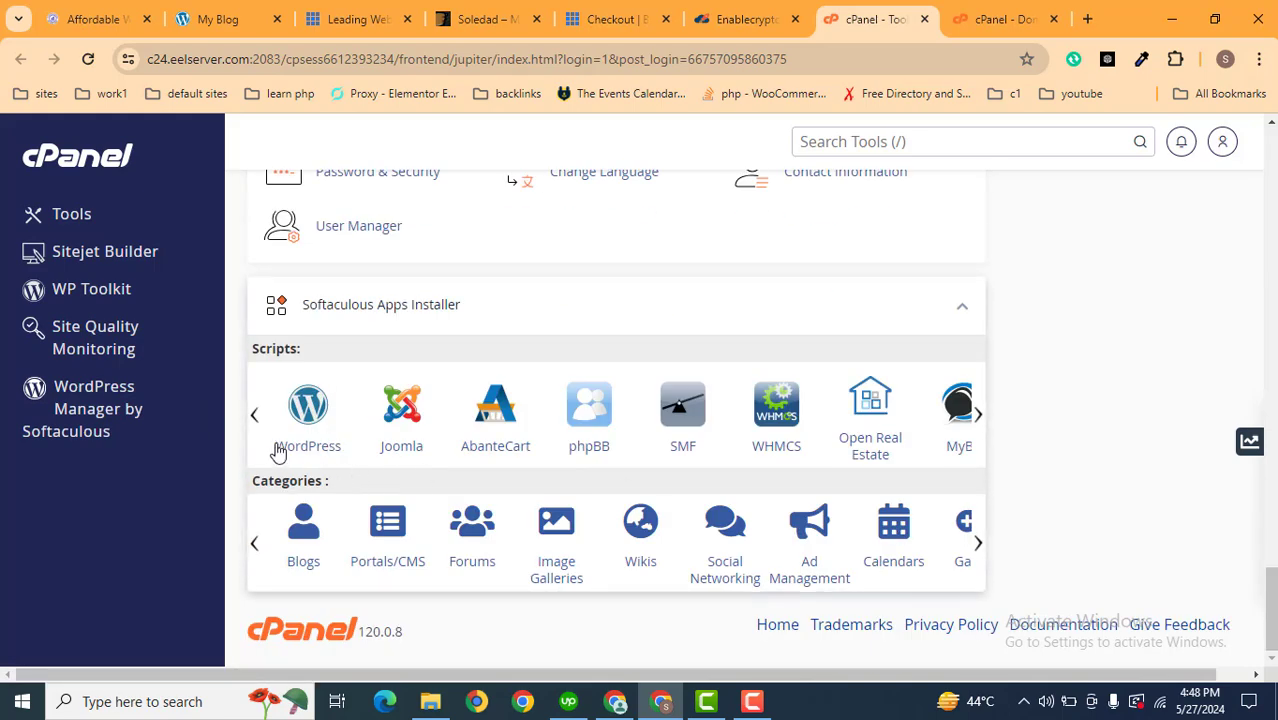
click(310, 418)
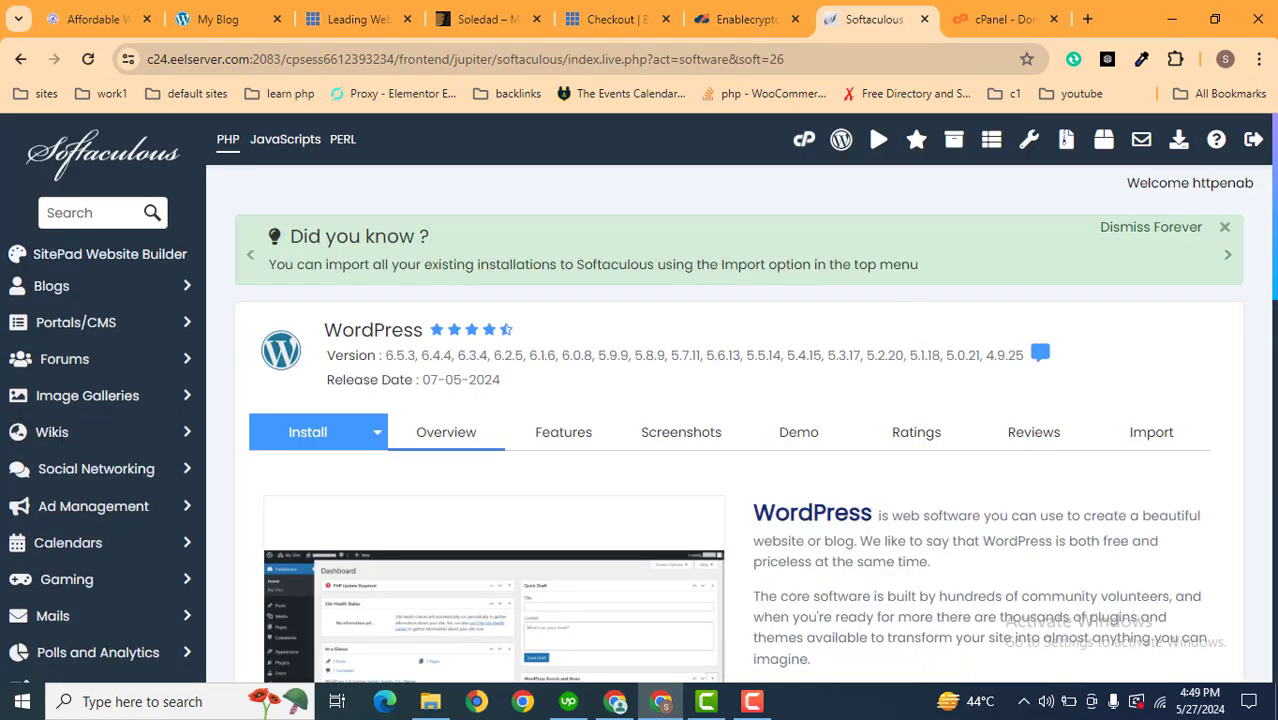
Open the install form, clear the wp directory, and choose 6.enablecryptocoin.com as the domain.
scroll(1125, 340, down, 3)
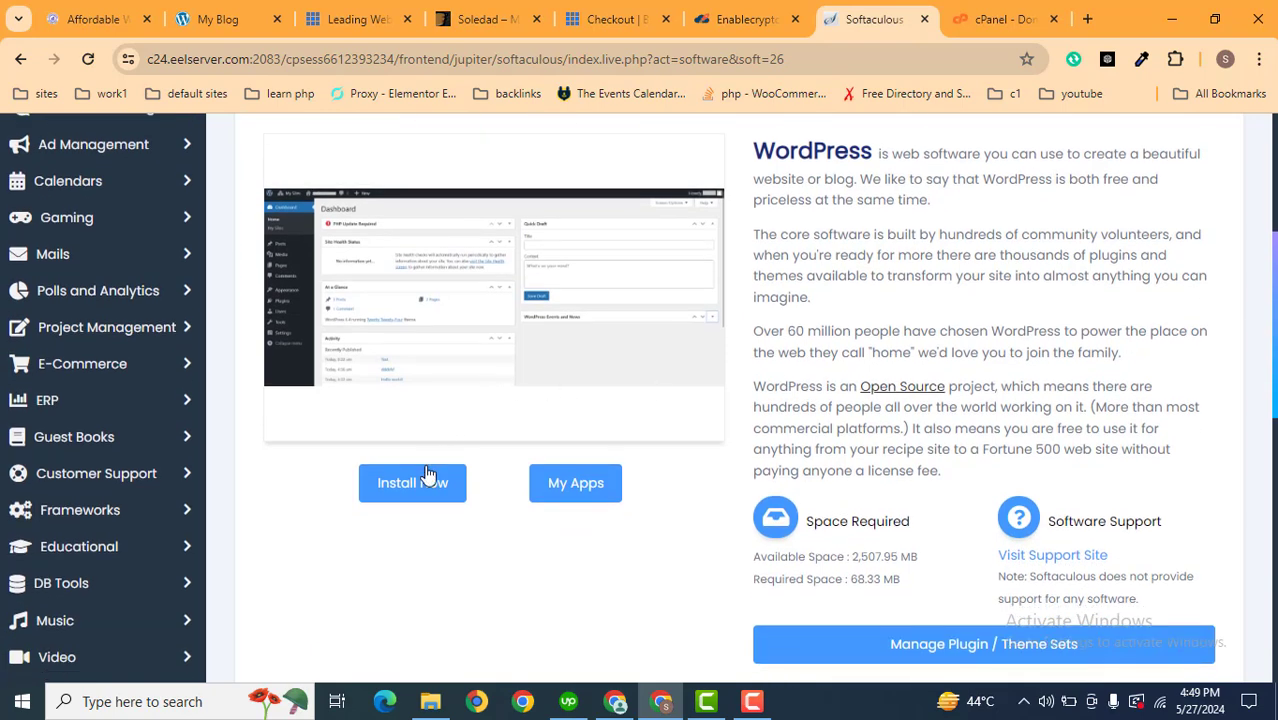
click(426, 473)
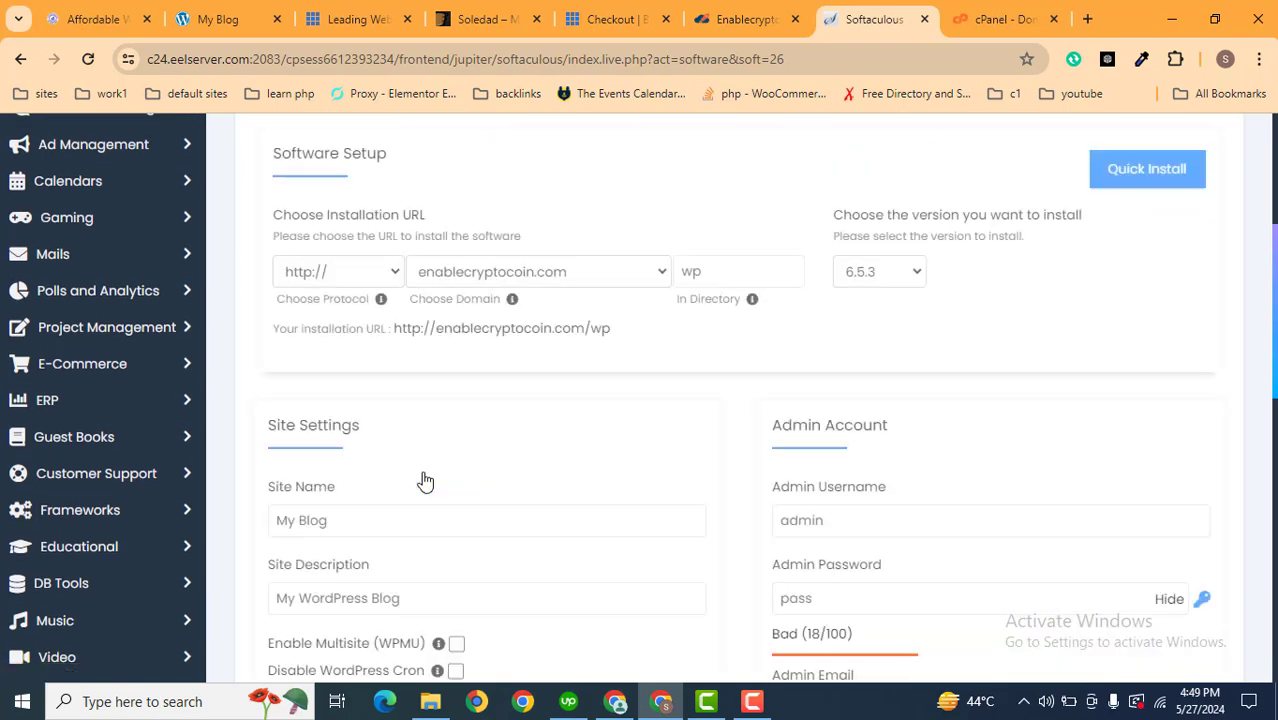
double_click(697, 271)
key(BackSpace)
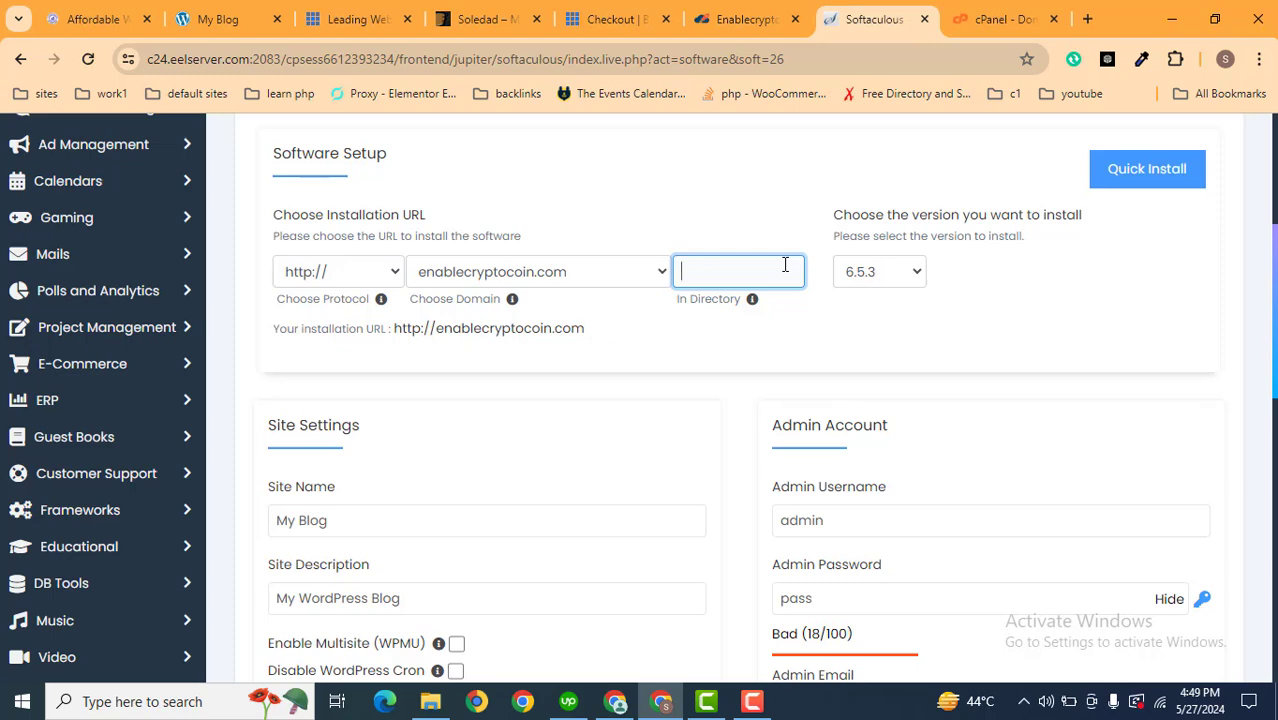
click(640, 270)
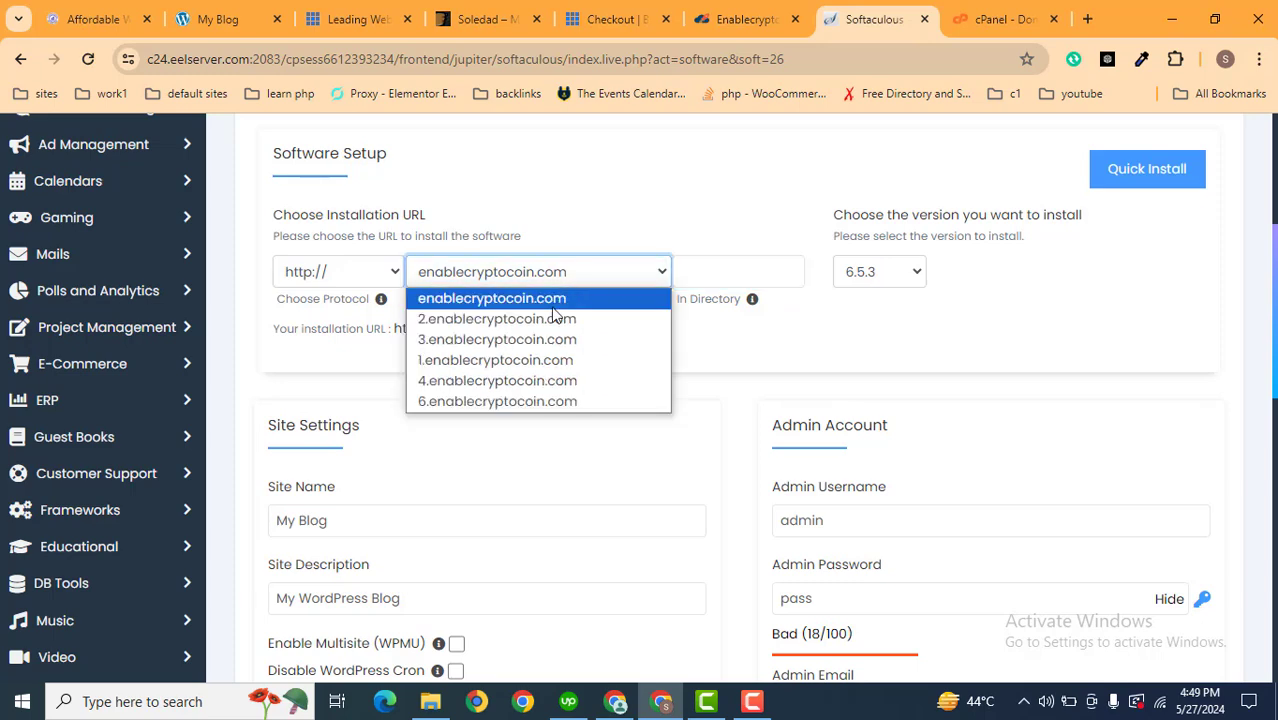
click(504, 398)
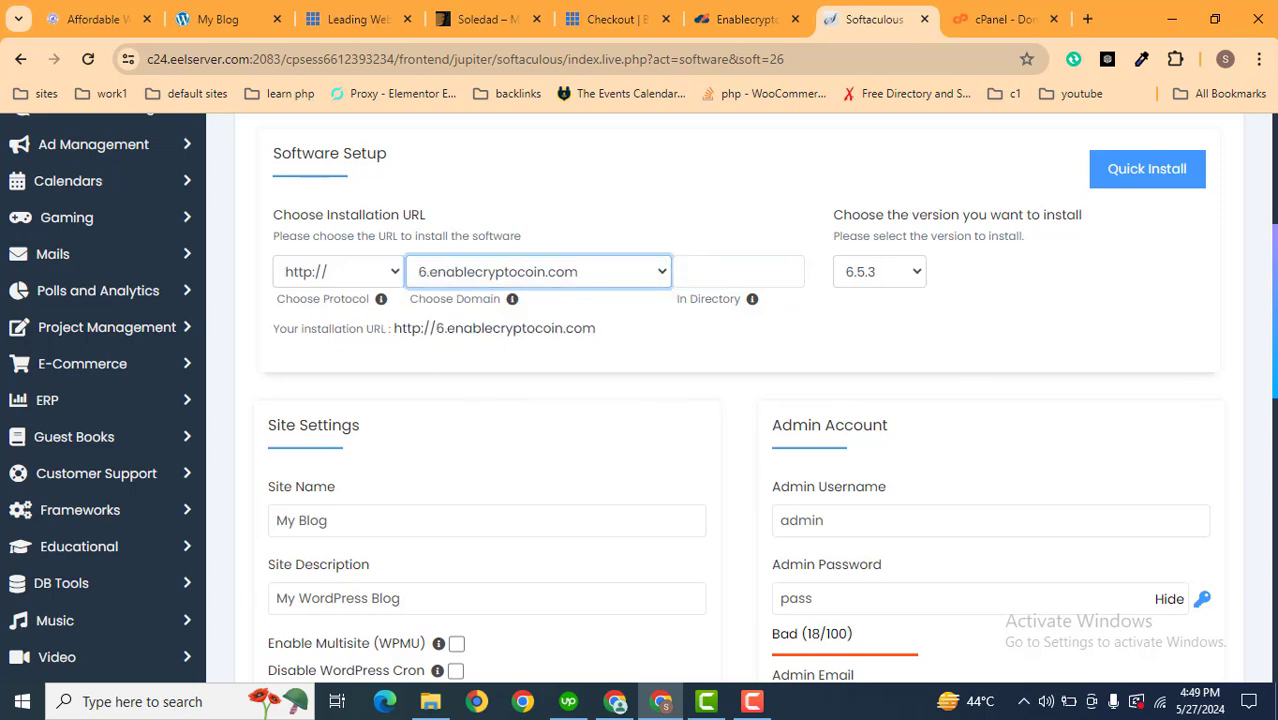
Replace the default admin password with a new one and fill in the admin e-mail.
scroll(1274, 425, down, 2)
click(870, 418)
key(ctrl+a)
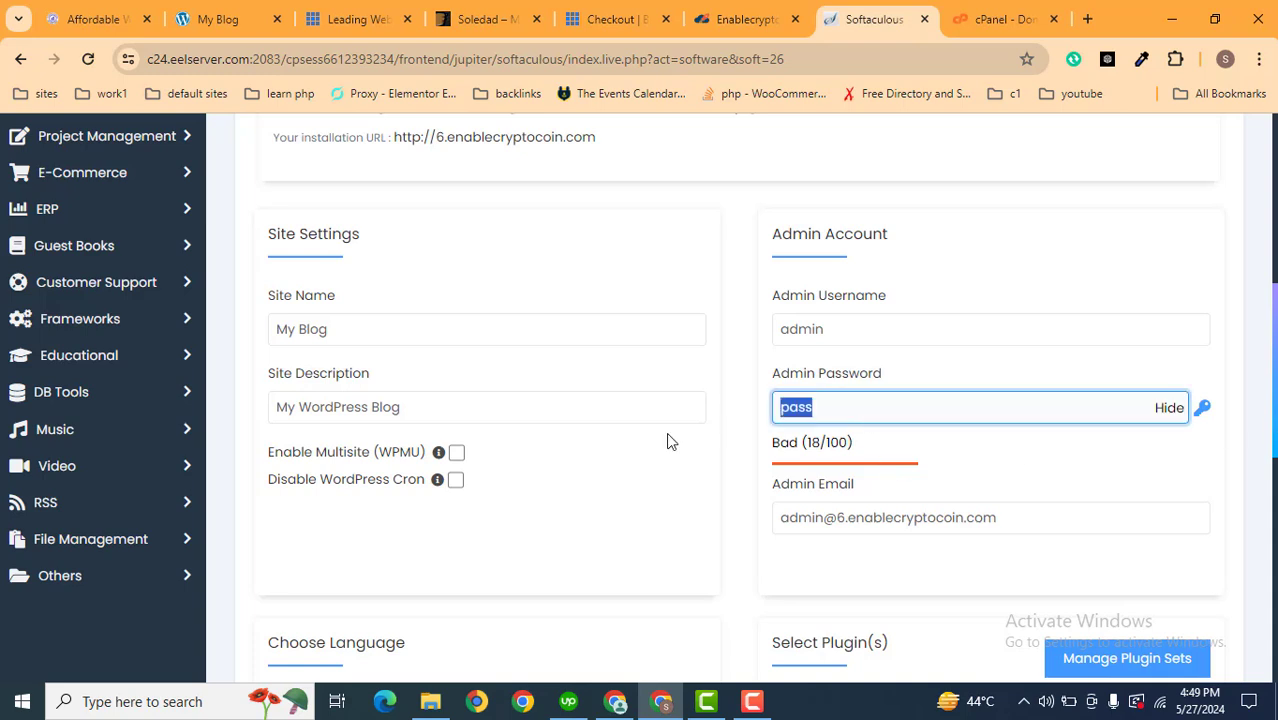
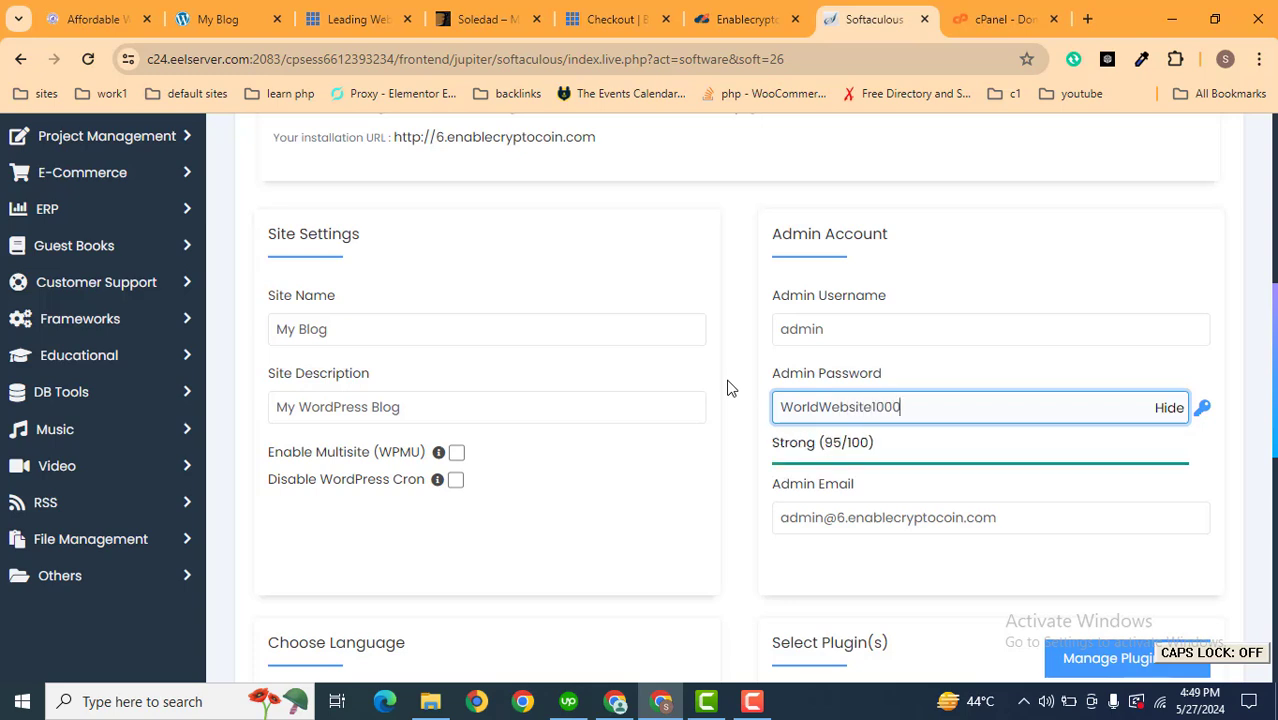
key(Tab)
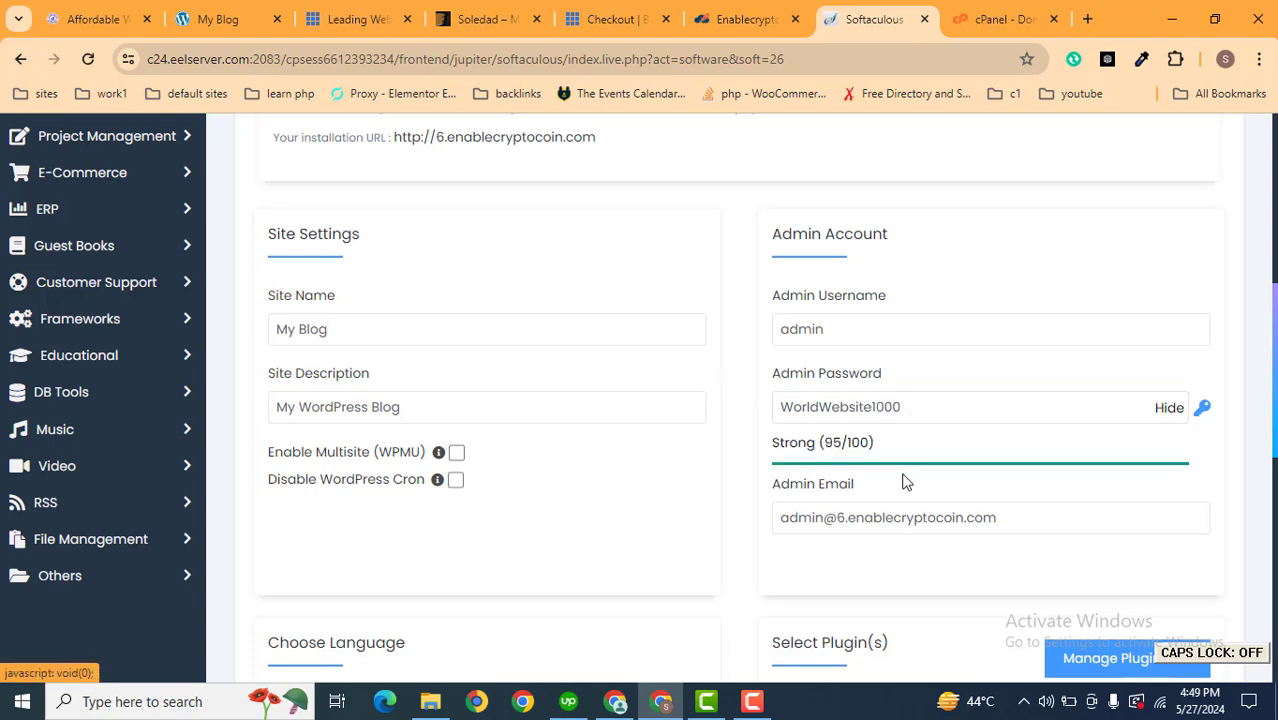
click(893, 511)
key(ctrl+a)
key(BackSpace)
text(w)
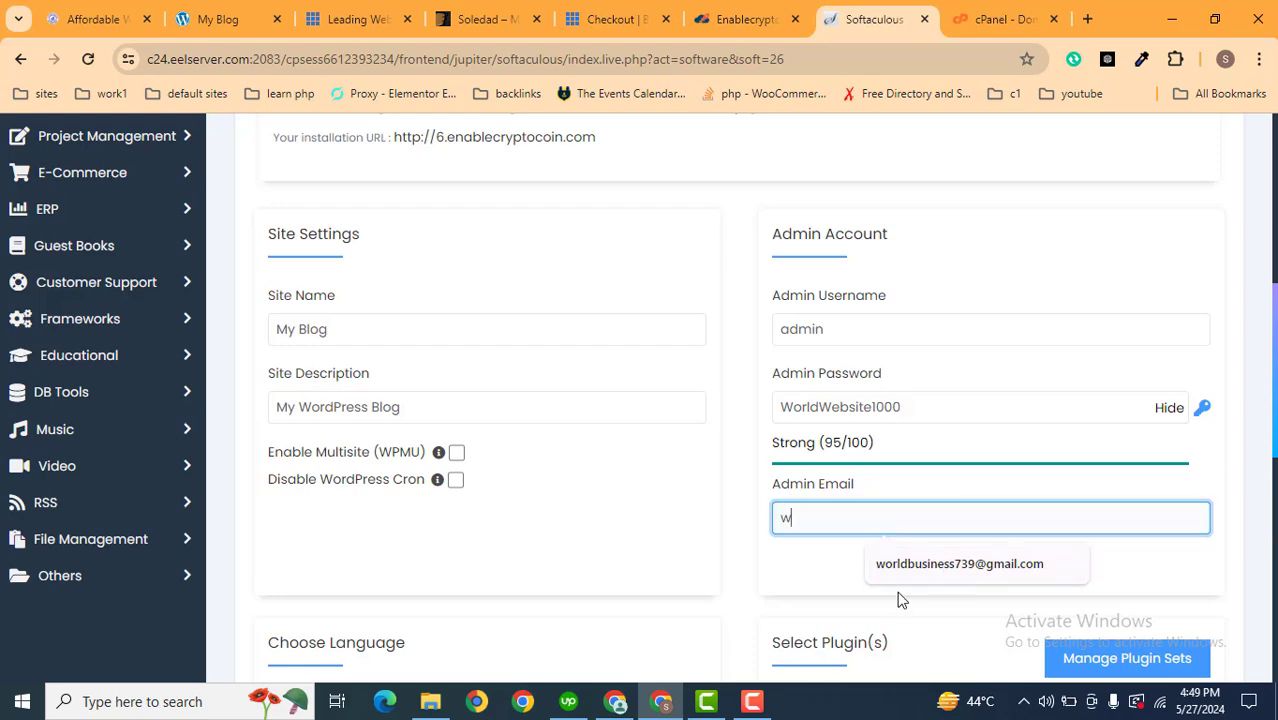
click(927, 563)
Include the Backups (Backuply) plugin and fill in the installation-details e-mail.
scroll(927, 563, down, 5)
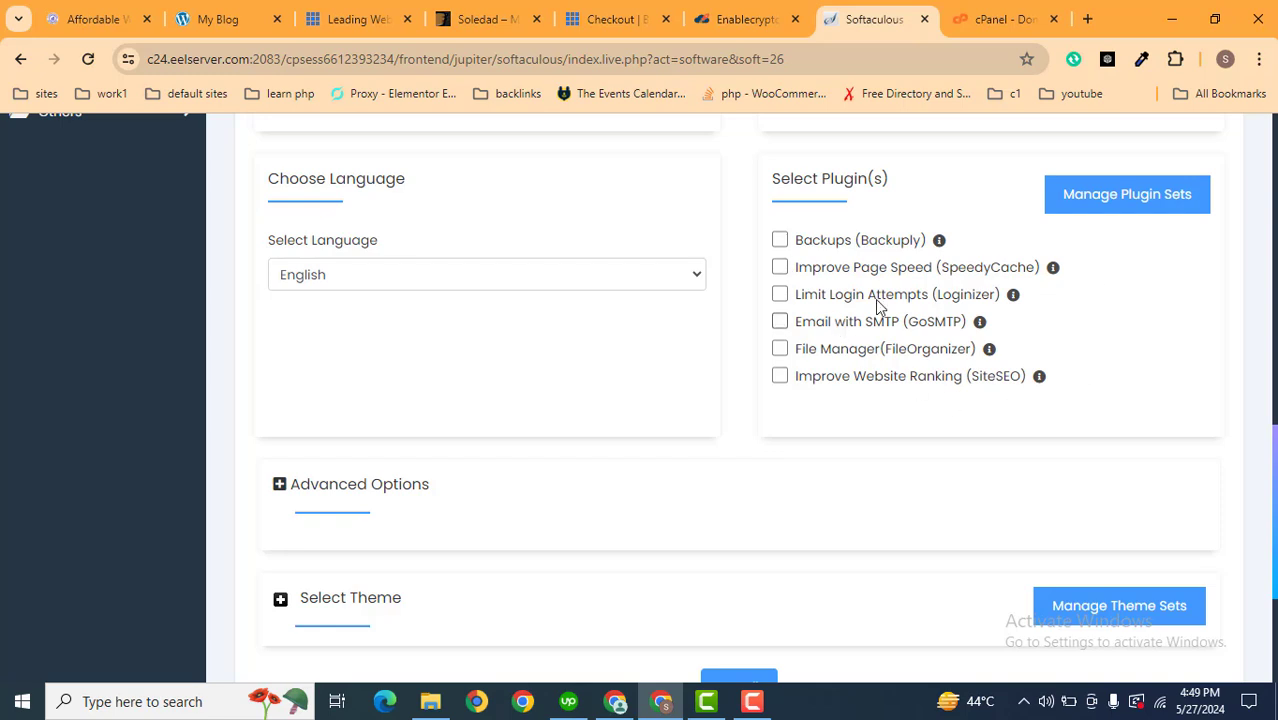
click(815, 241)
scroll(700, 450, down, 3)
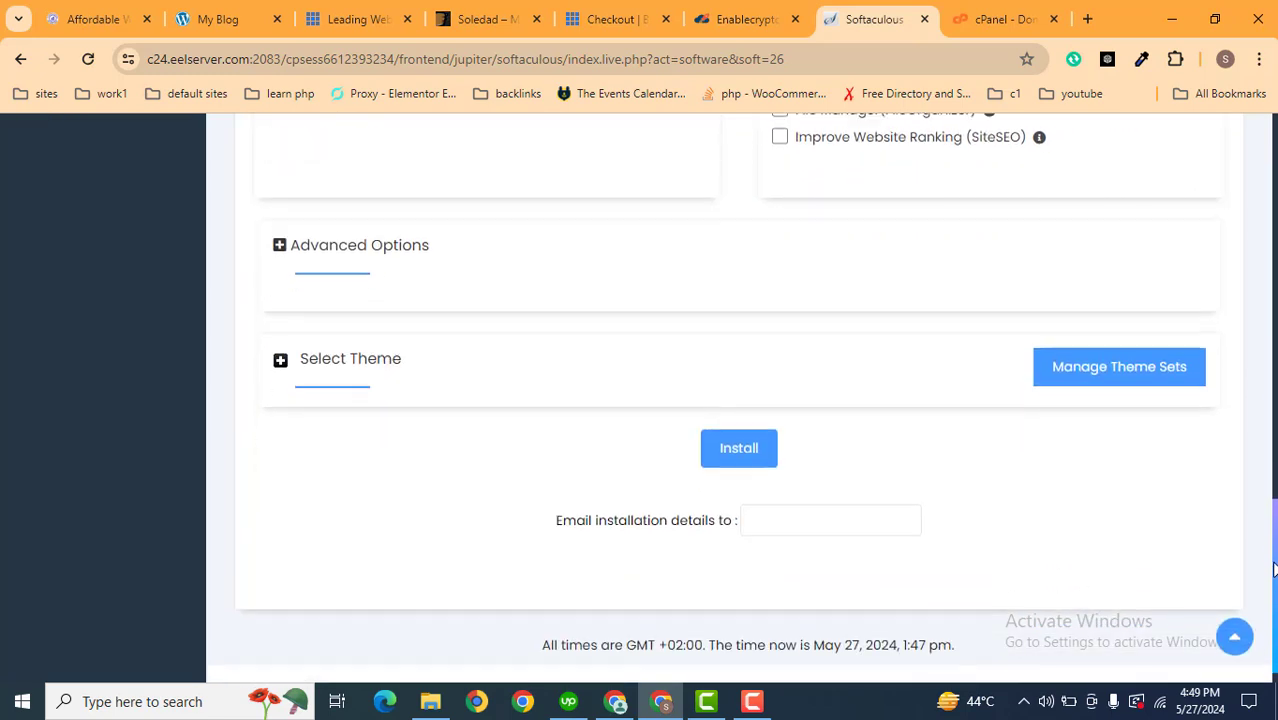
click(795, 522)
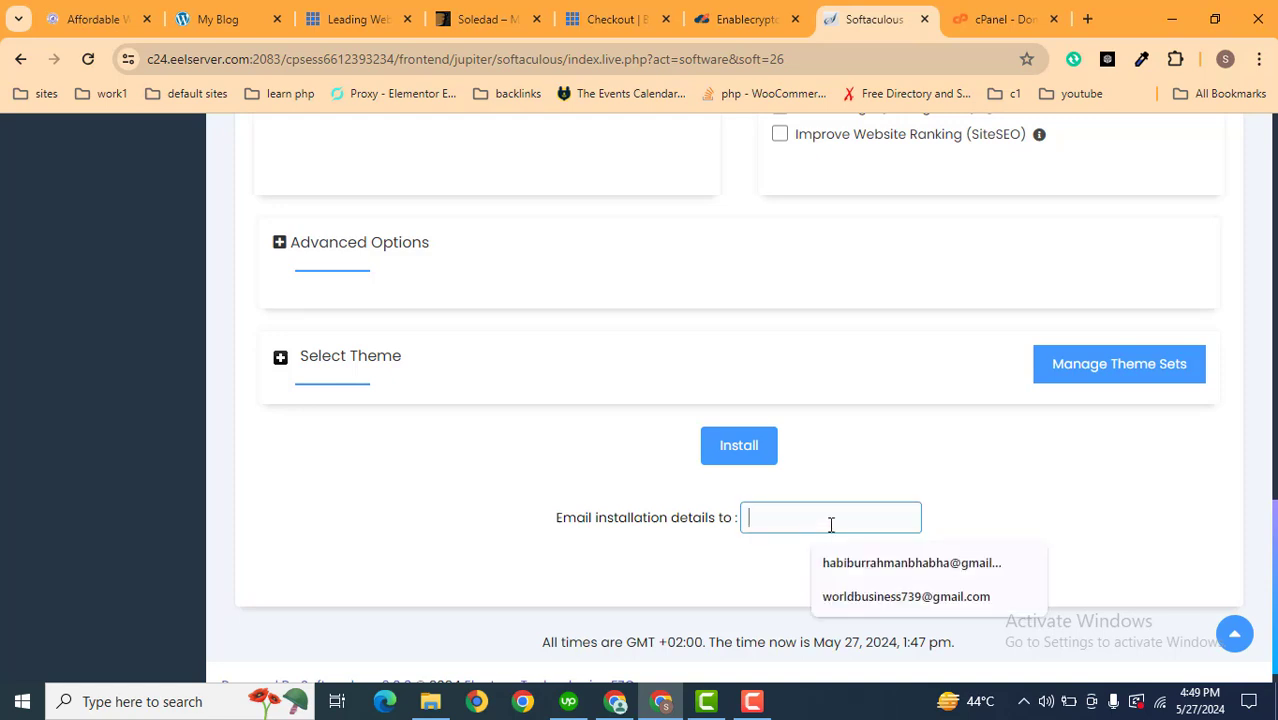
click(828, 595)
Install WordPress on 6.enablecryptocoin.com, then switch back to the cPanel tab.
click(760, 454)
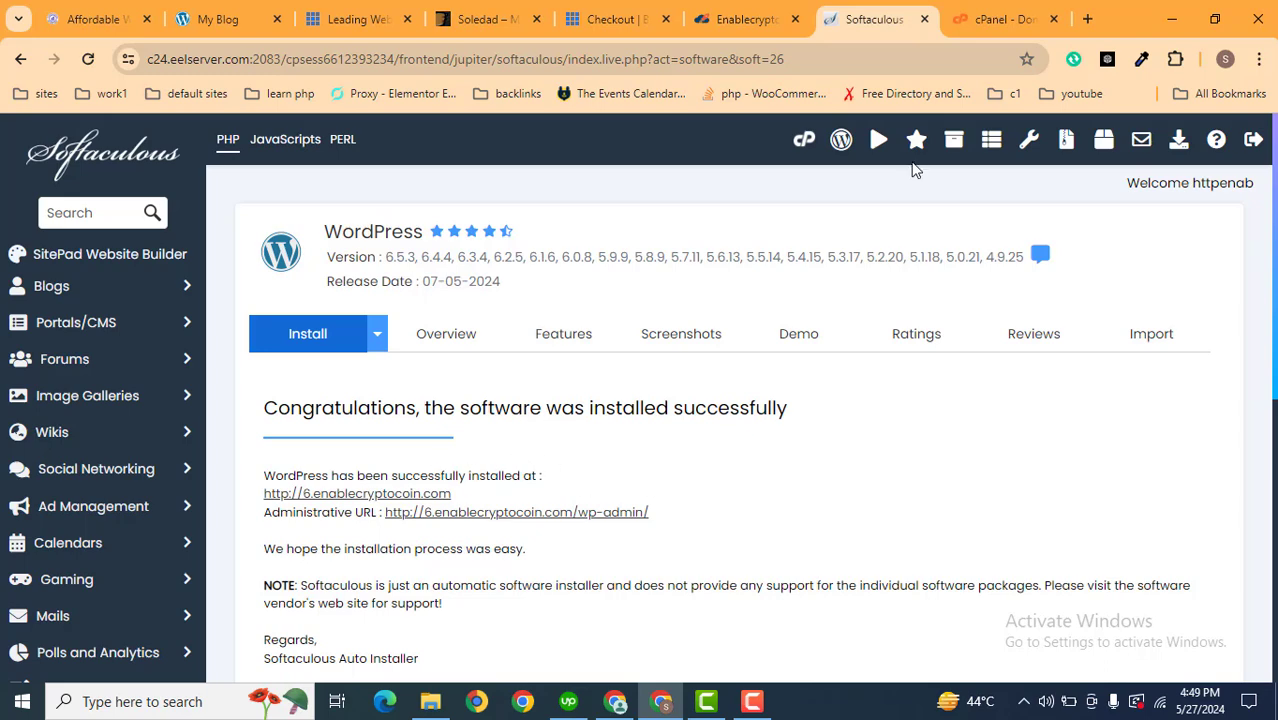
click(985, 18)
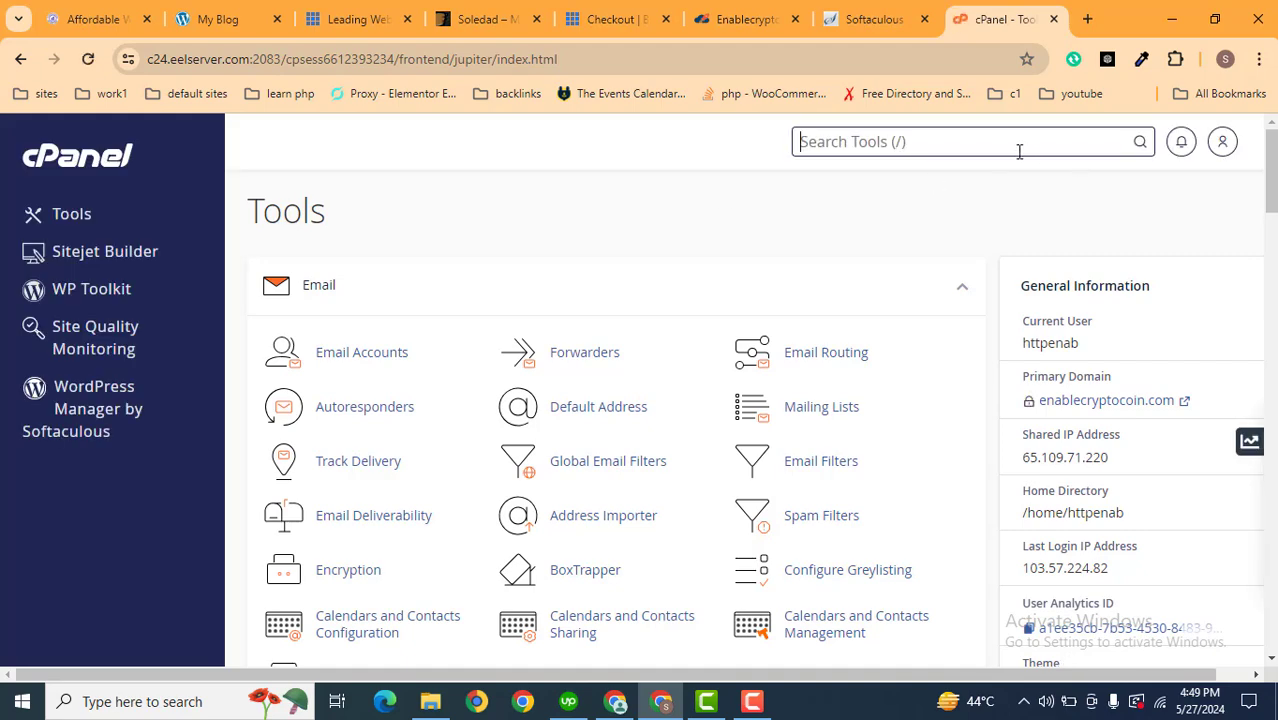
Open the MultiPHP INI Editor and load settings for 6.enablecryptocoin.com.
text(php)
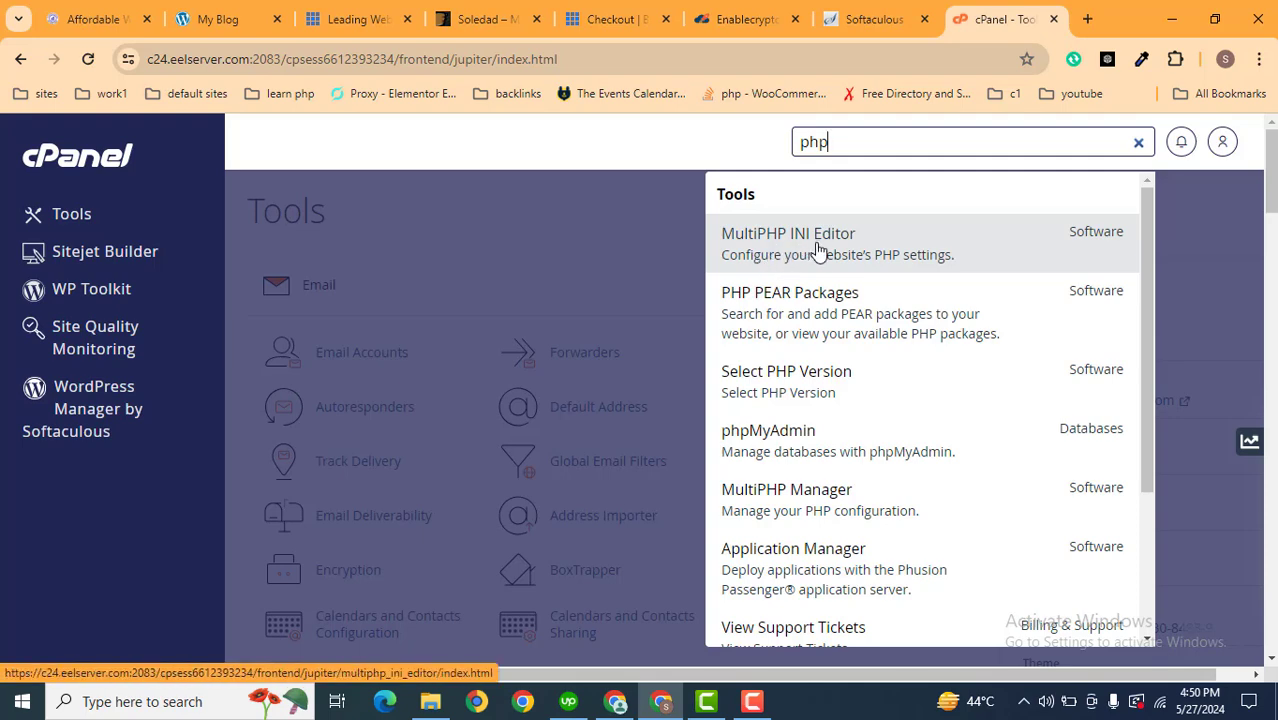
click(818, 248)
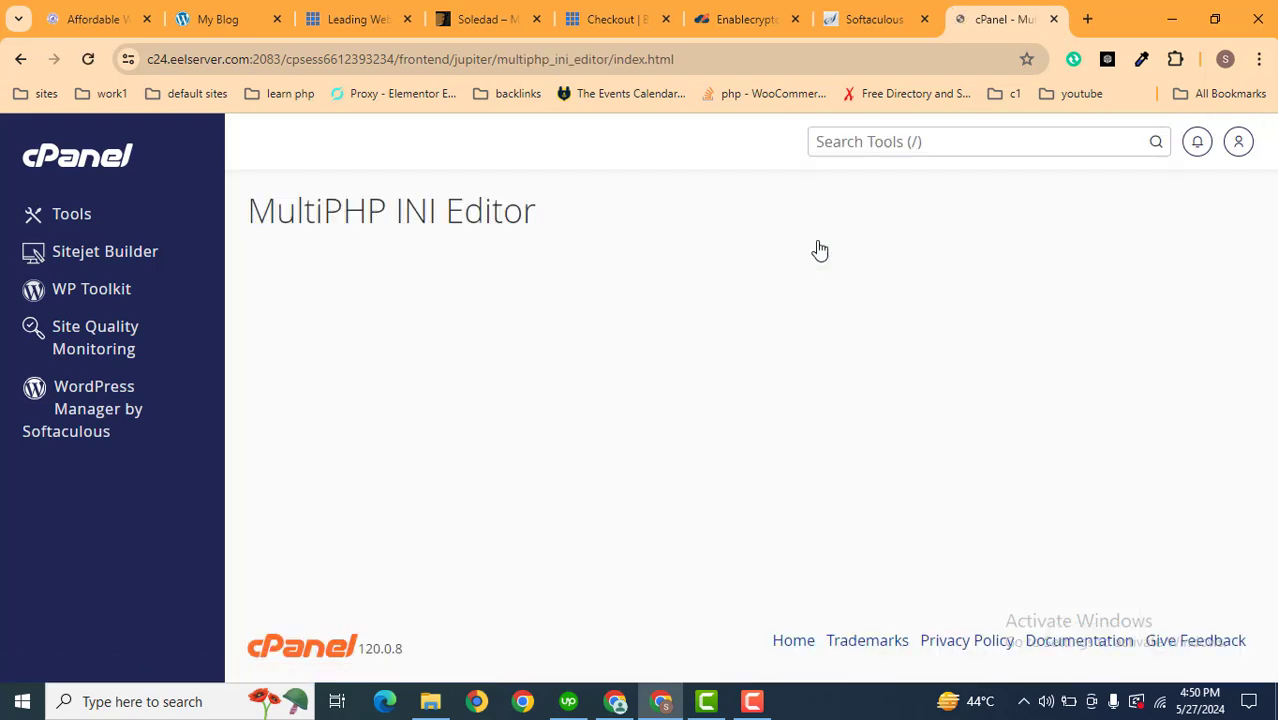
scroll(1260, 233, down, 1)
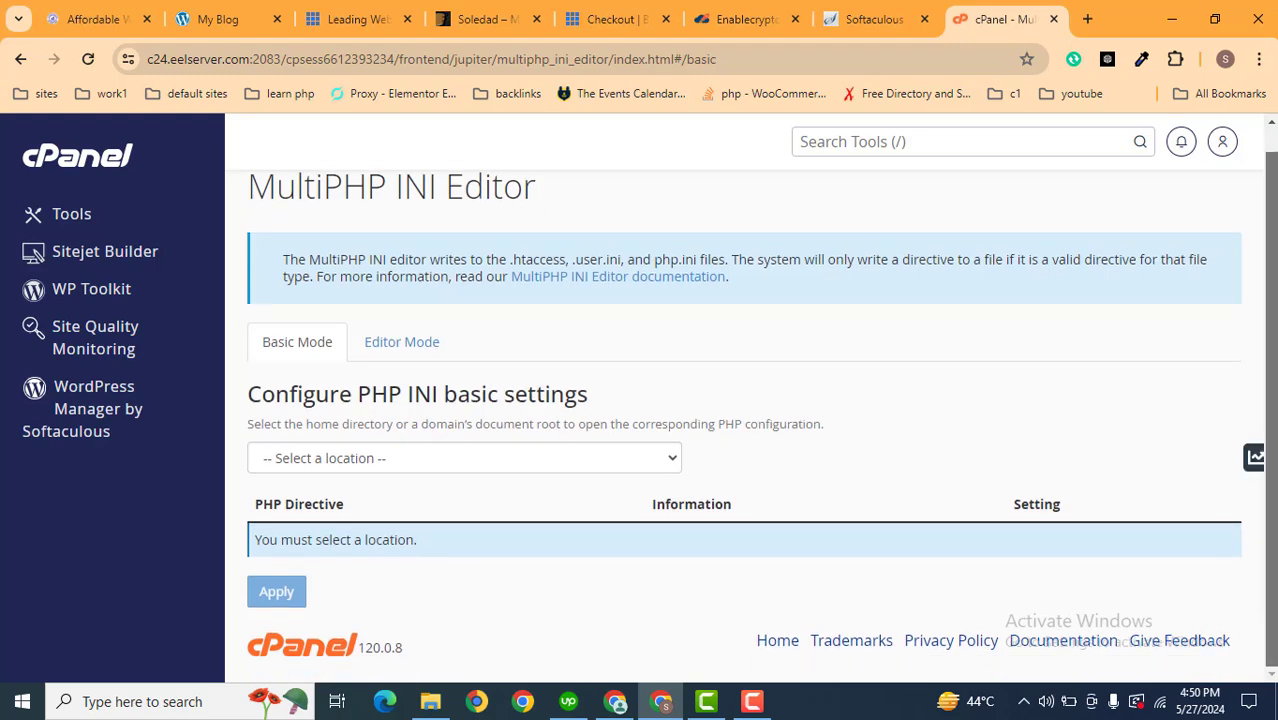
click(341, 457)
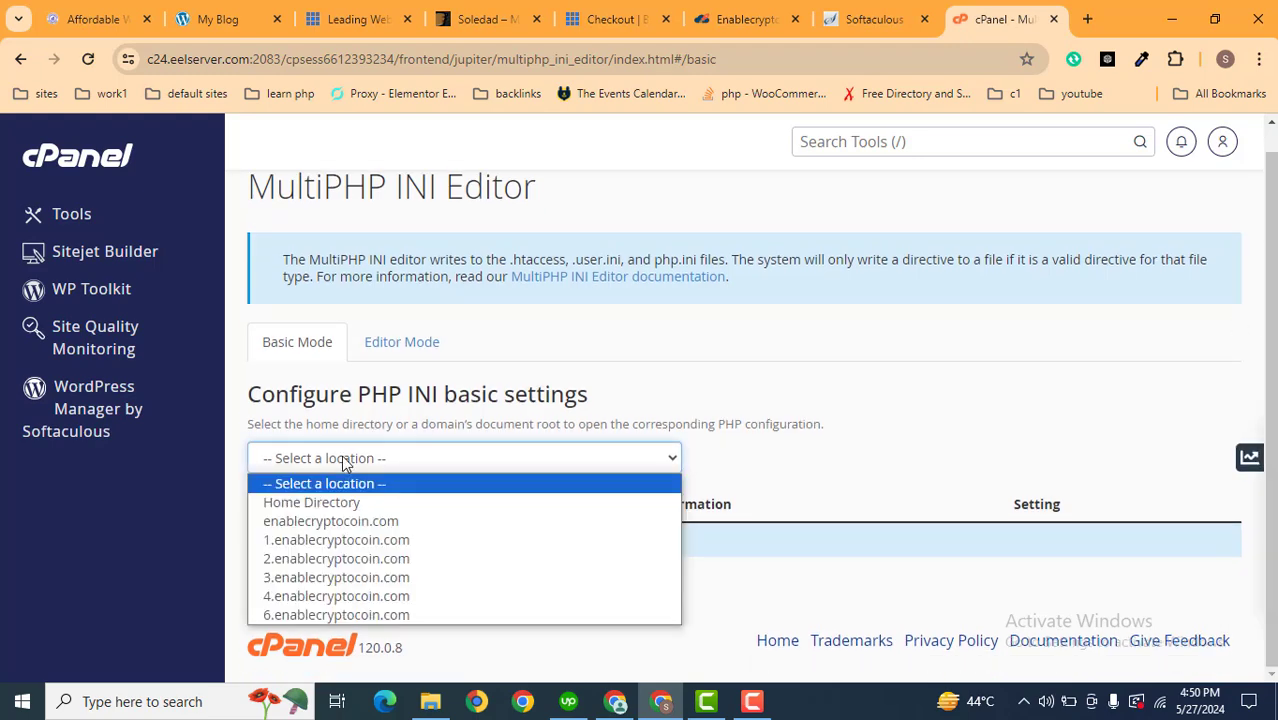
click(304, 616)
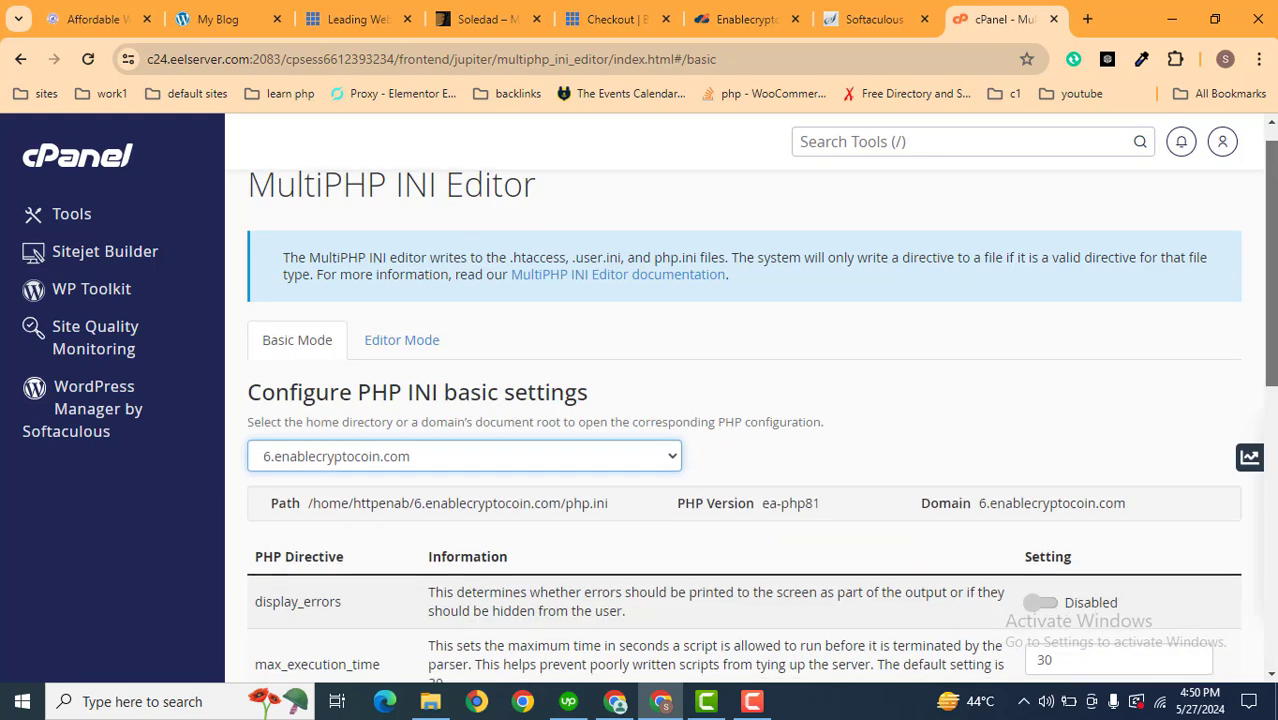
Set max_execution_time to 60 and memory_limit to 3000M.
scroll(1266, 284, down, 2)
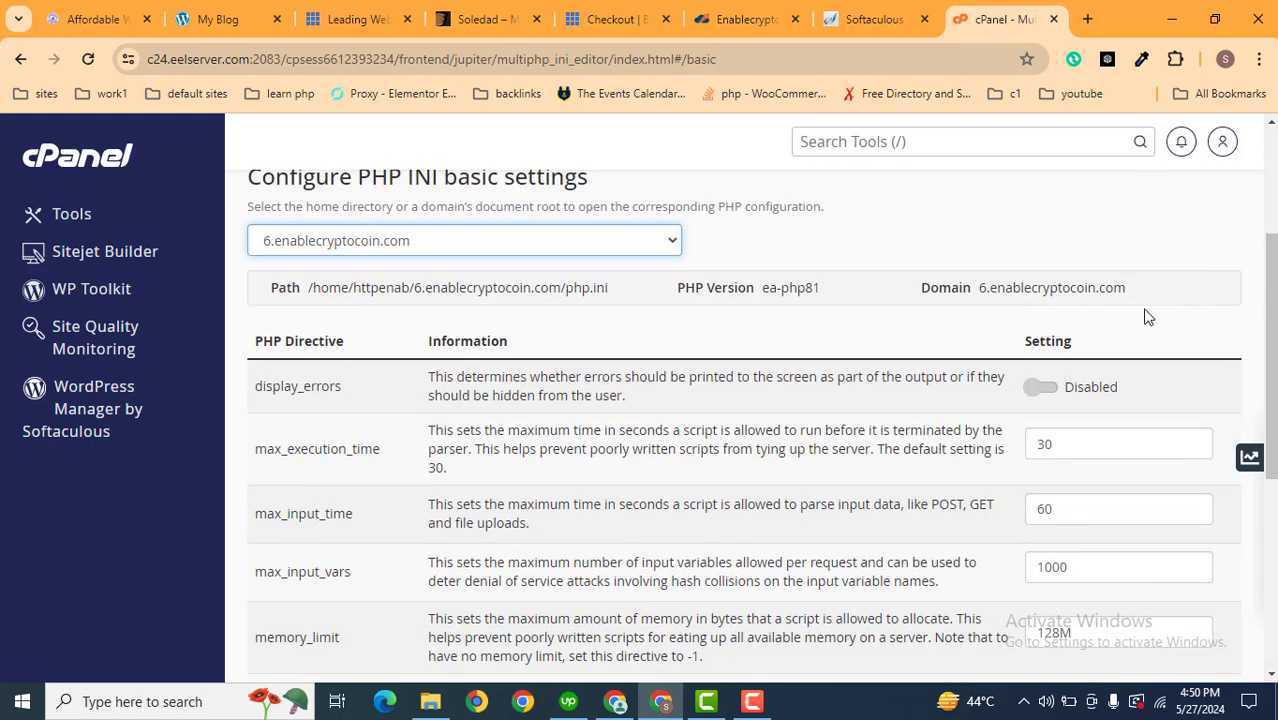
scroll(1131, 339, down, 1)
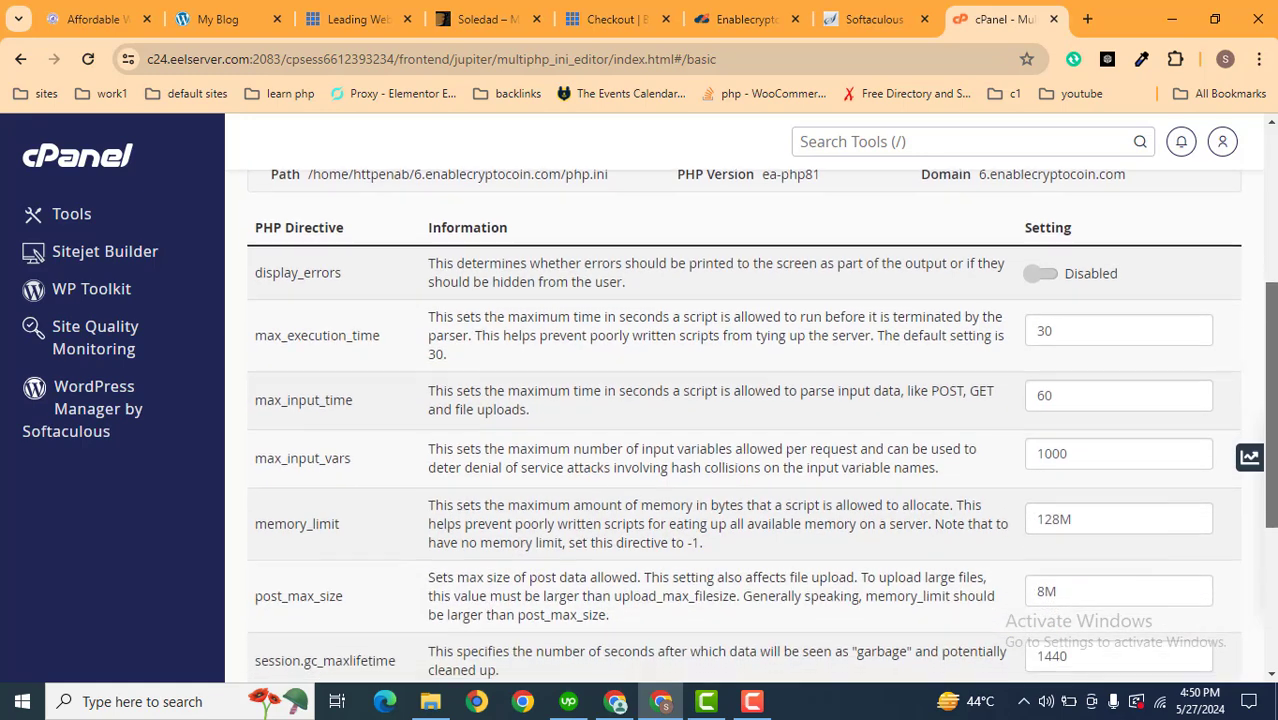
scroll(1048, 297, down, 1)
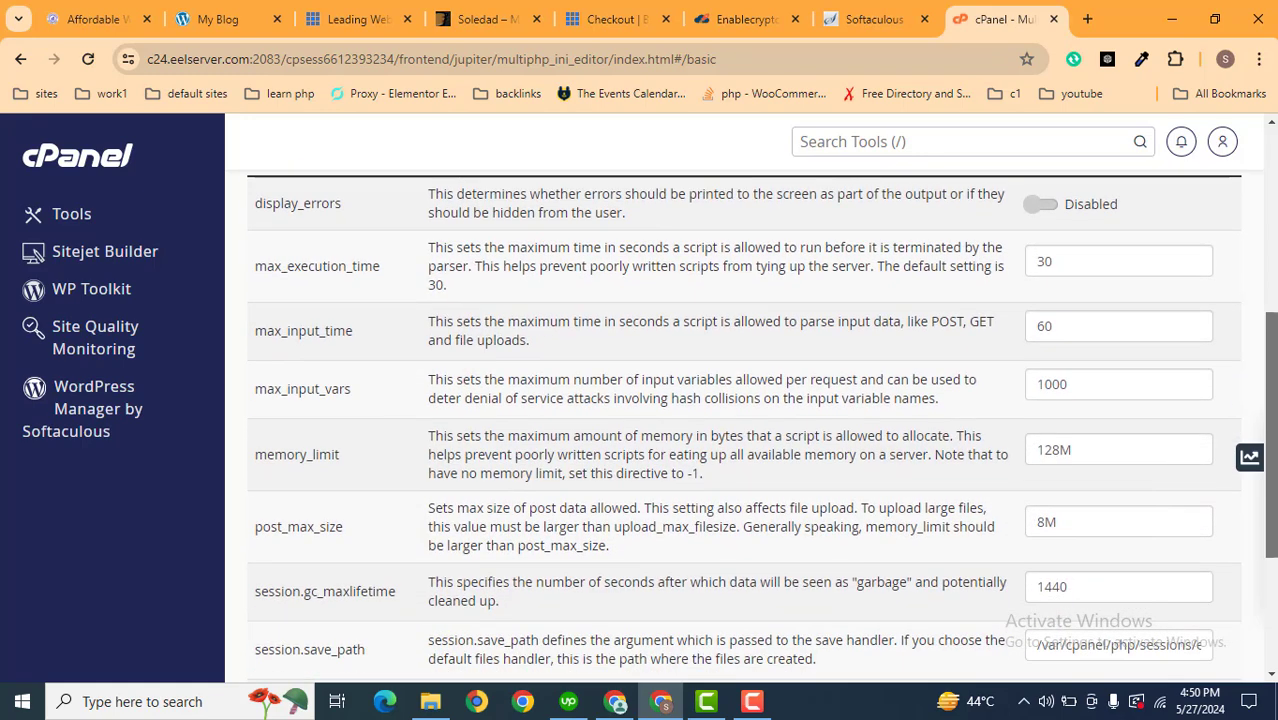
click(1045, 262)
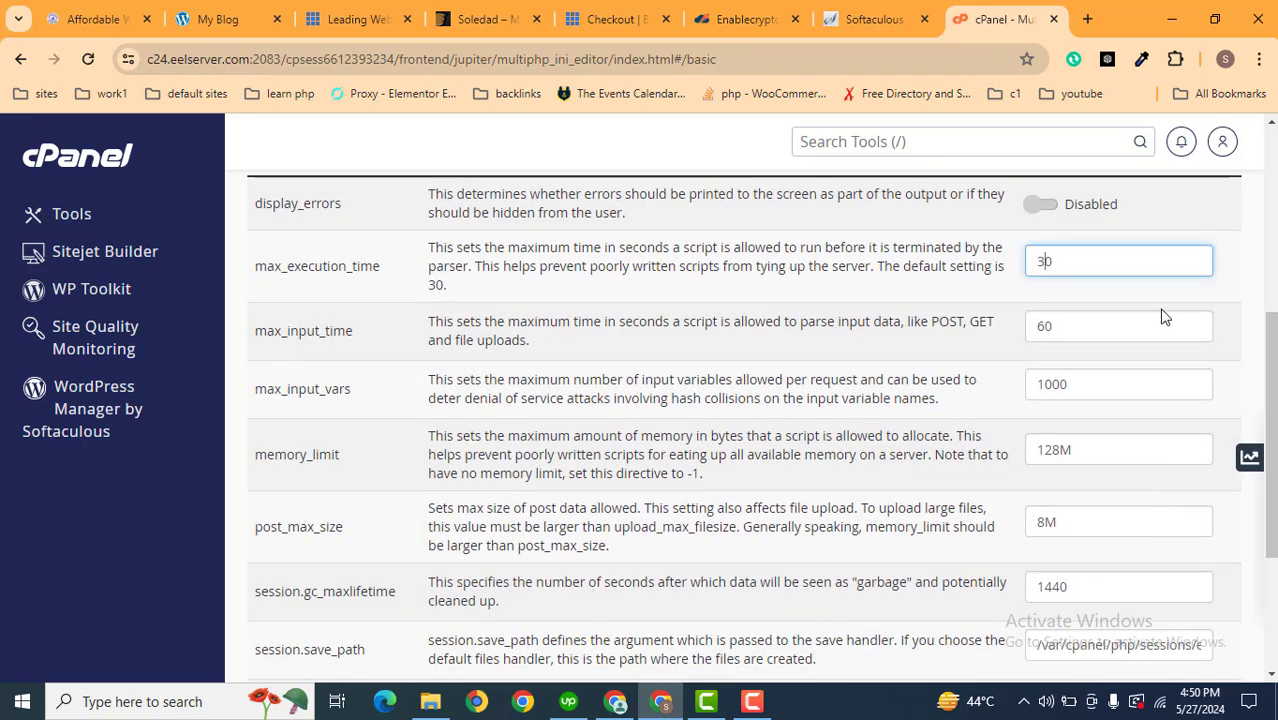
key(BackSpace)
text(6)
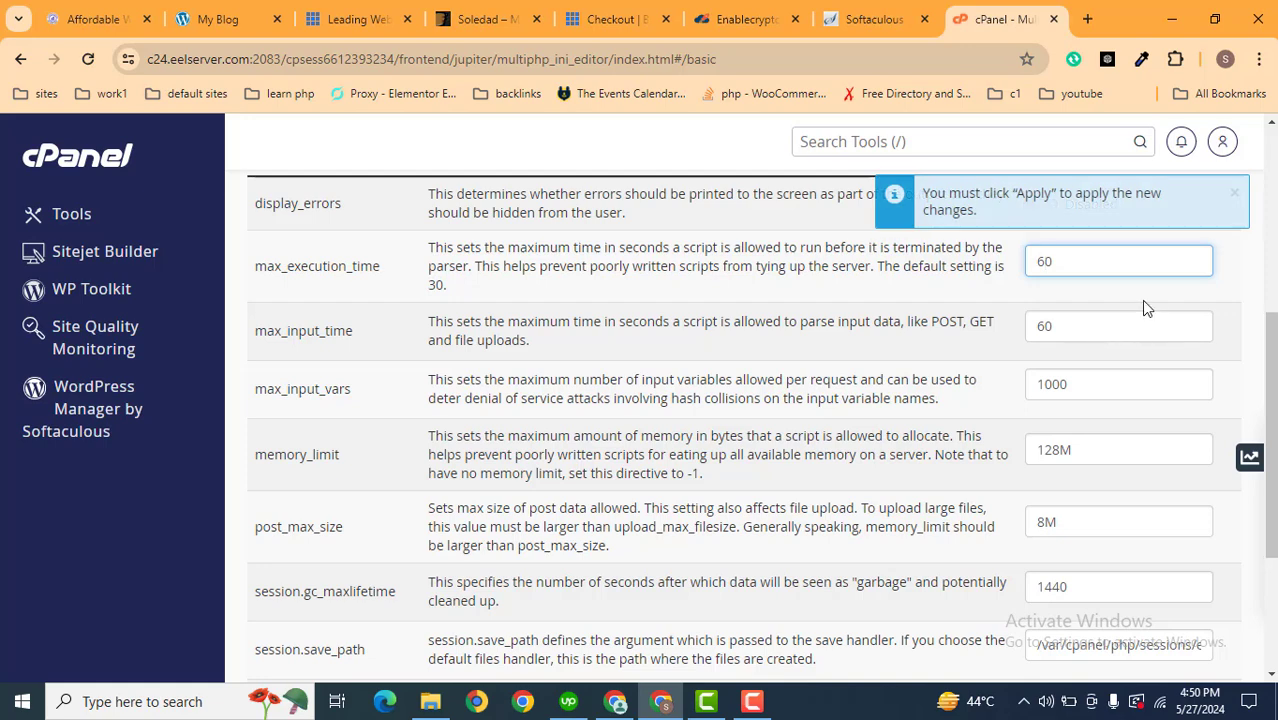
scroll(1066, 333, down, 2)
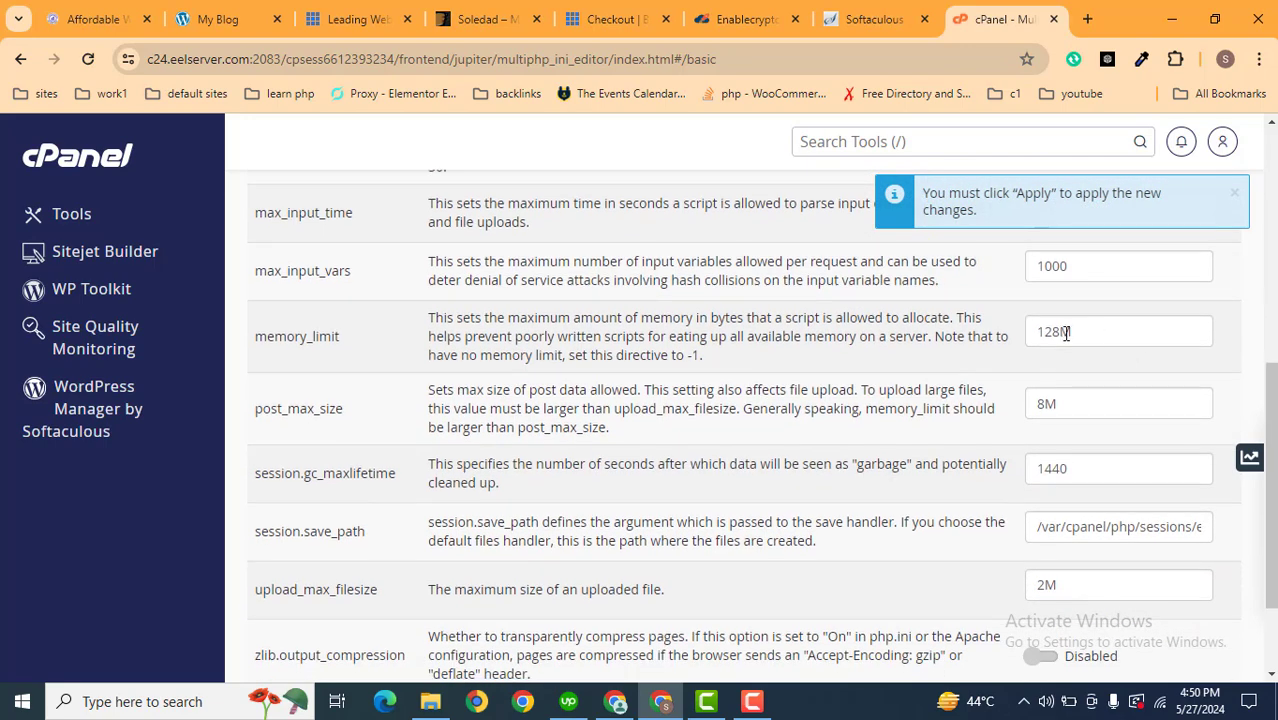
drag(1057, 332, 935, 344)
text(3000M)
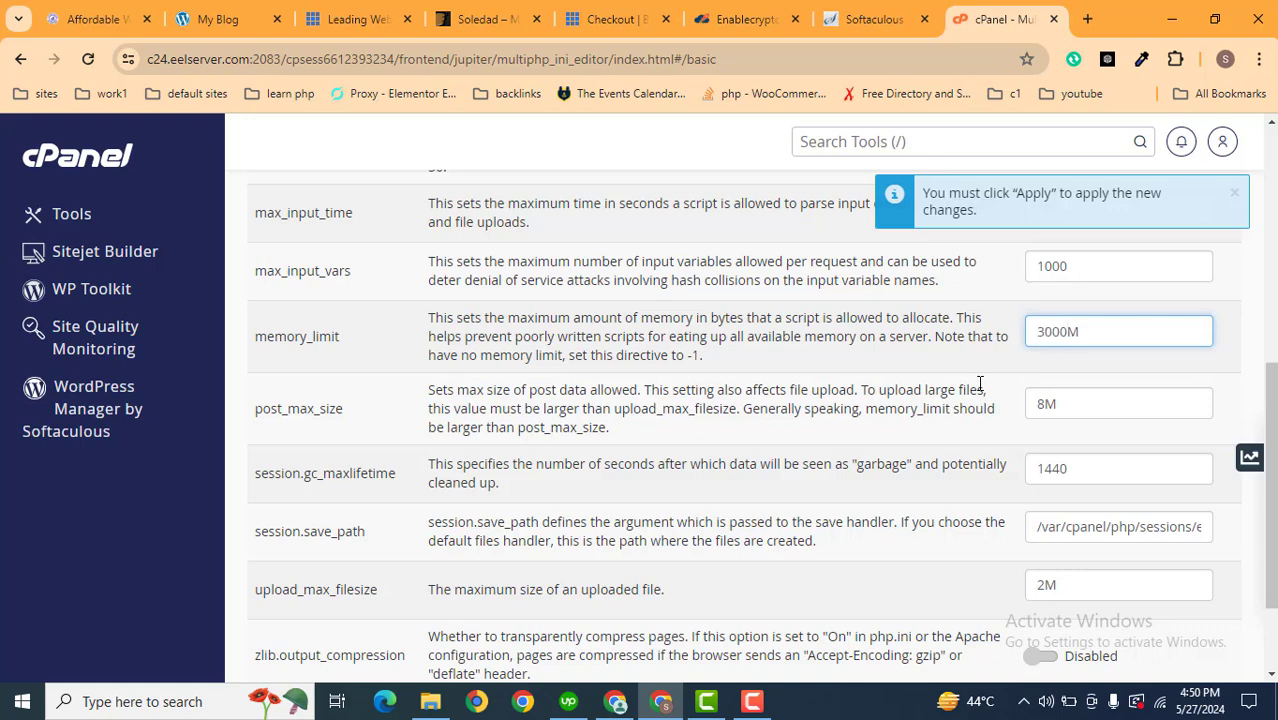
key(ctrl+a)
key(ctrl+c)
Set post_max_size and upload_max_filesize to 3000M and apply the PHP settings.
click(1093, 414)
key(ctrl+a)
key(ctrl+v)
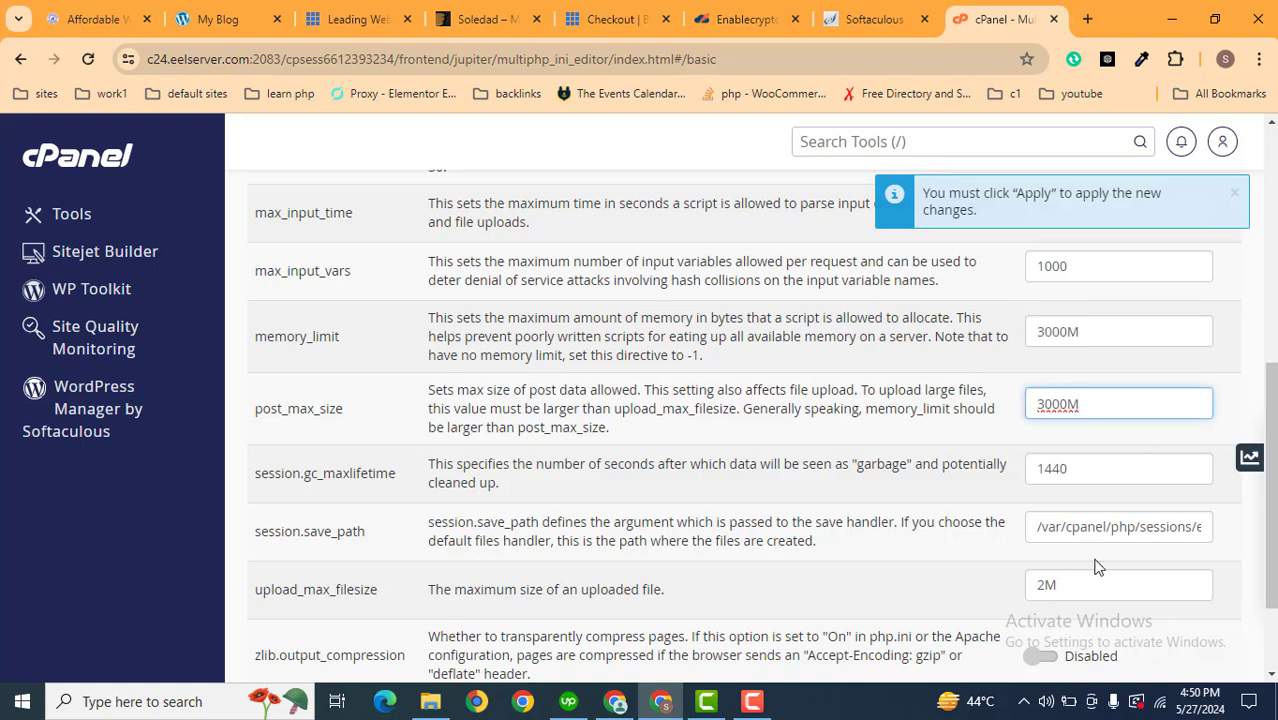
click(1076, 583)
key(ctrl+a)
key(ctrl+v)
scroll(1125, 564, down, 2)
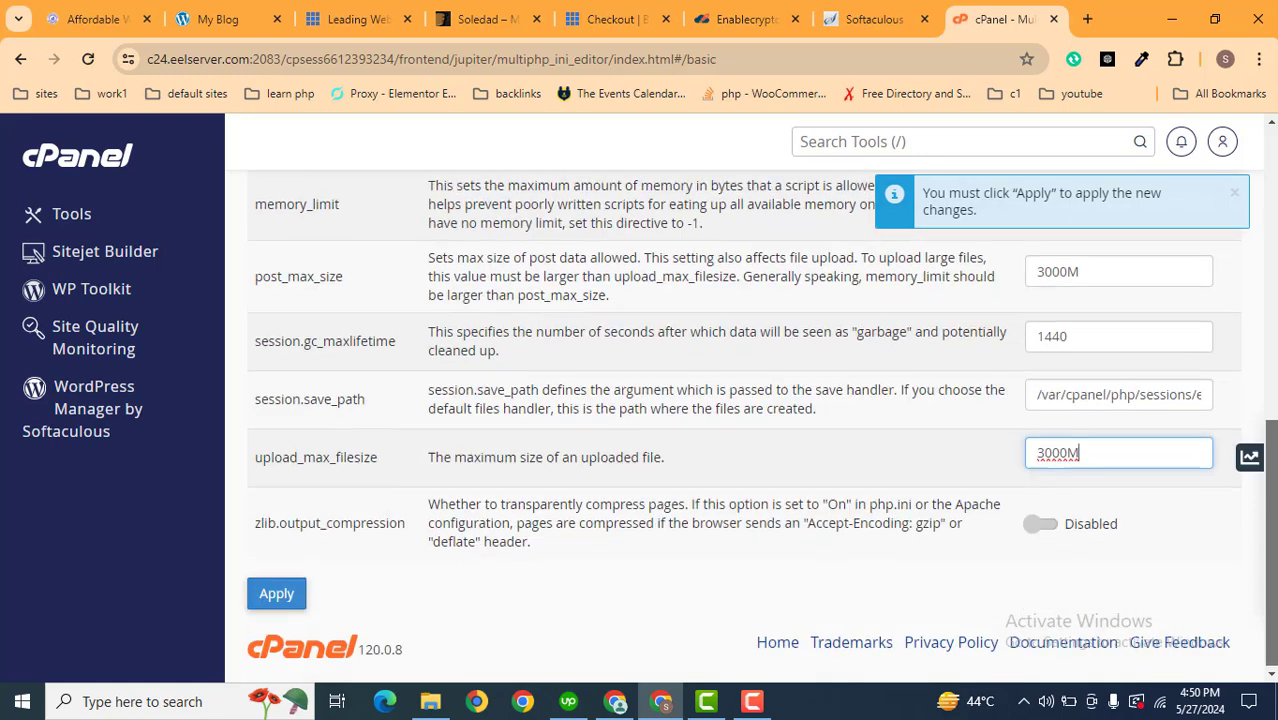
click(277, 591)
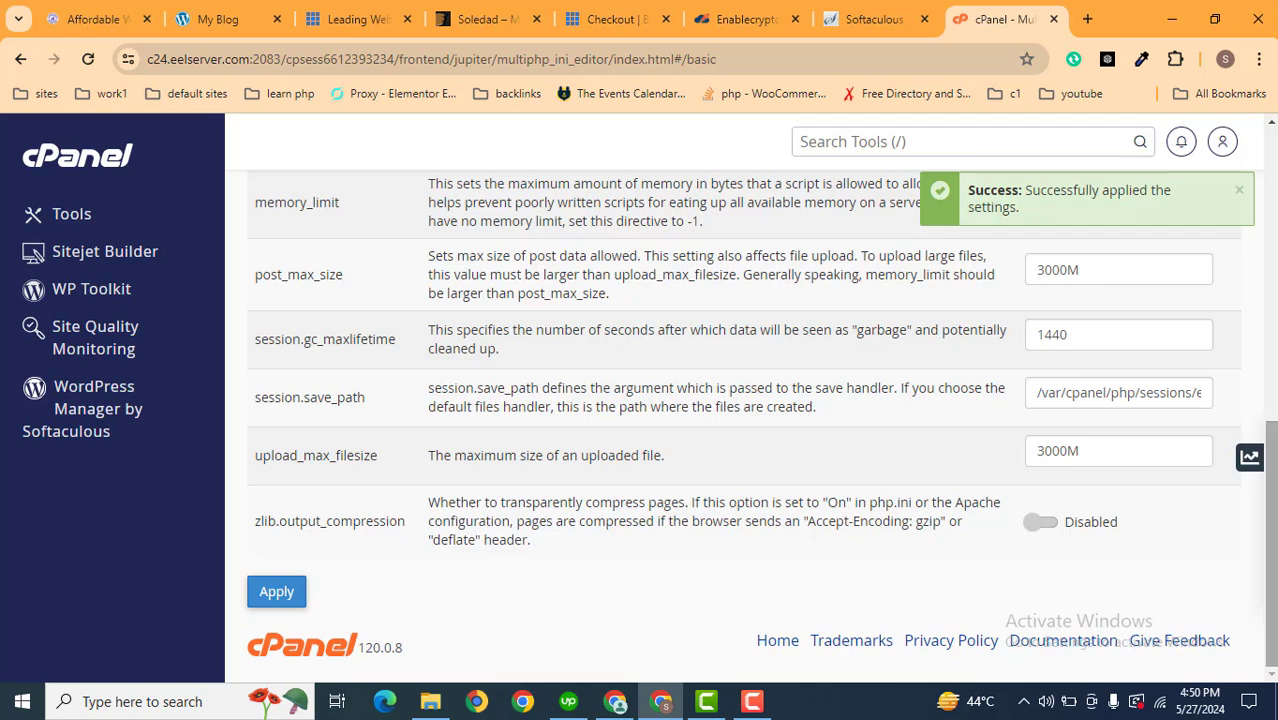
drag(1271, 514, 1221, 242)
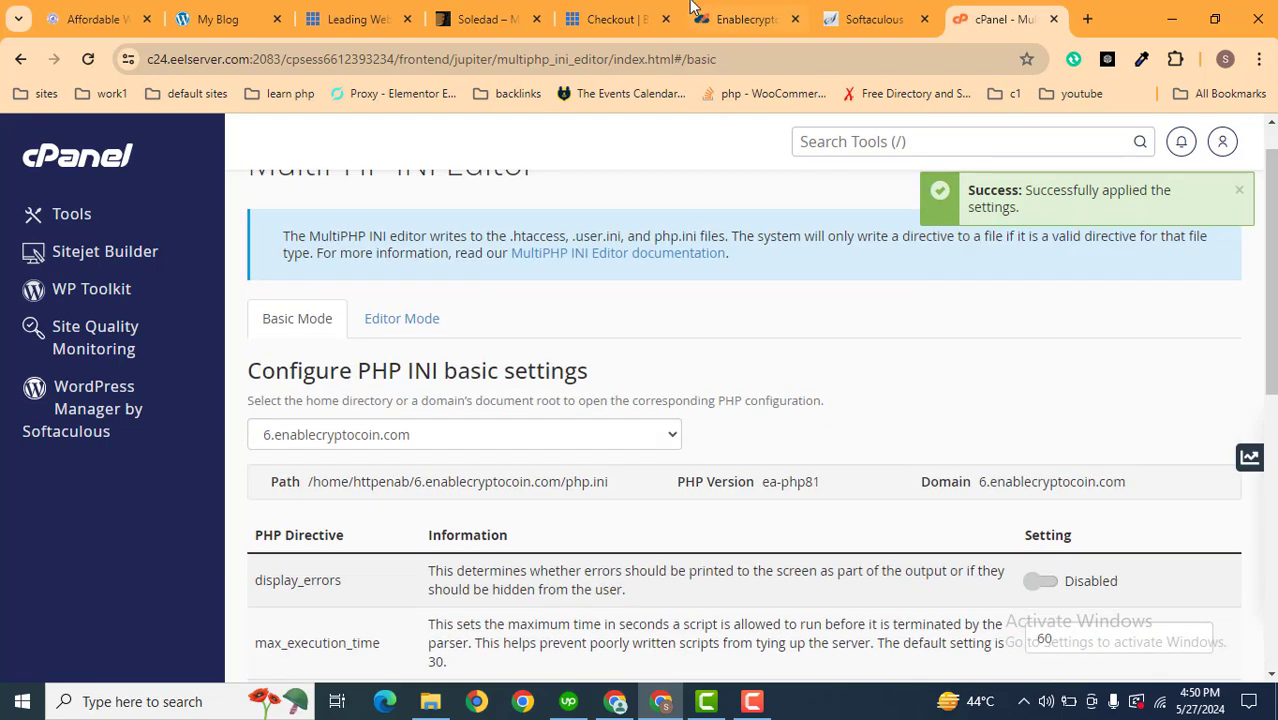
Open the new 6.enablecryptocoin.com site in a new tab and load its /wp-admin page.
click(868, 19)
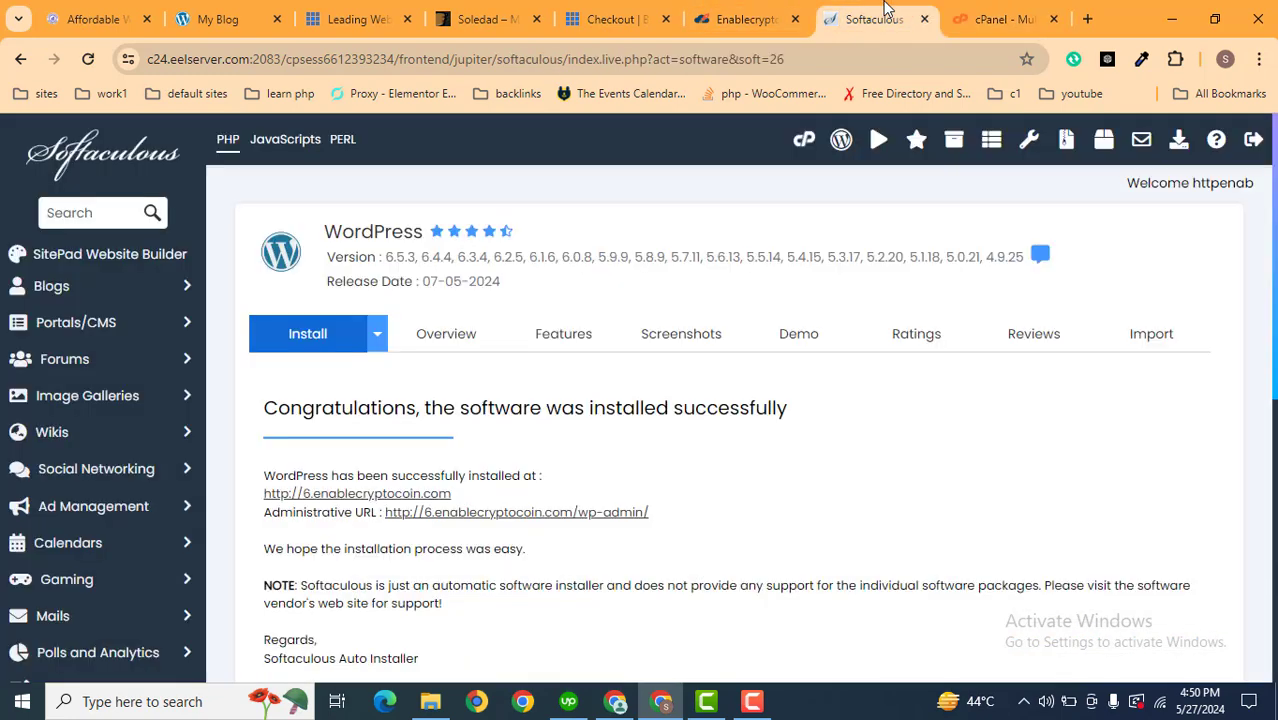
click(343, 495)
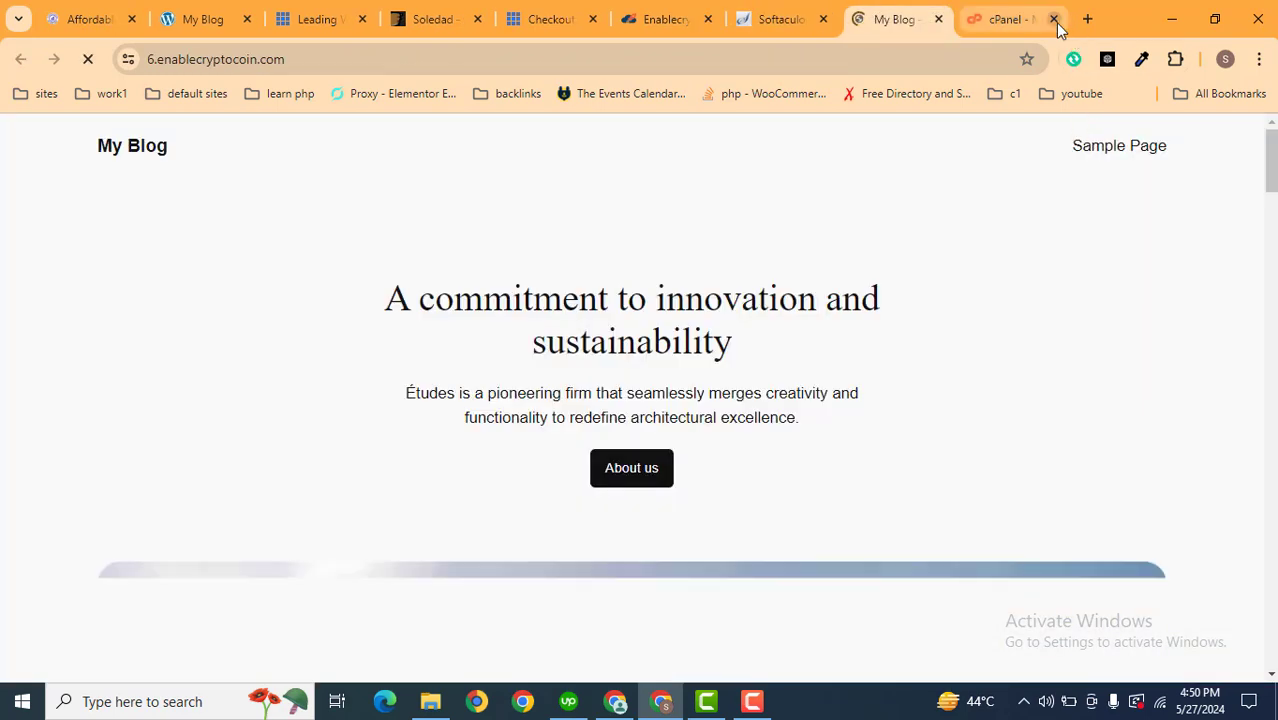
click(1055, 19)
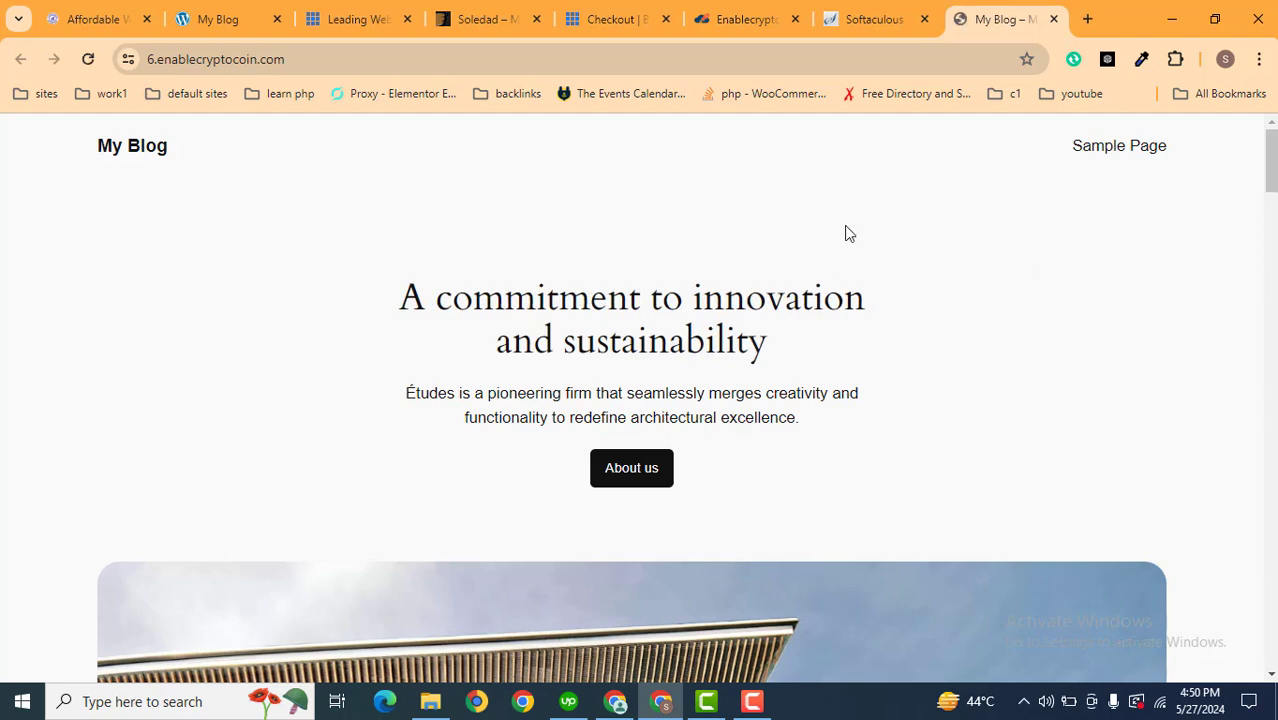
click(793, 58)
click(793, 58)
text(//)
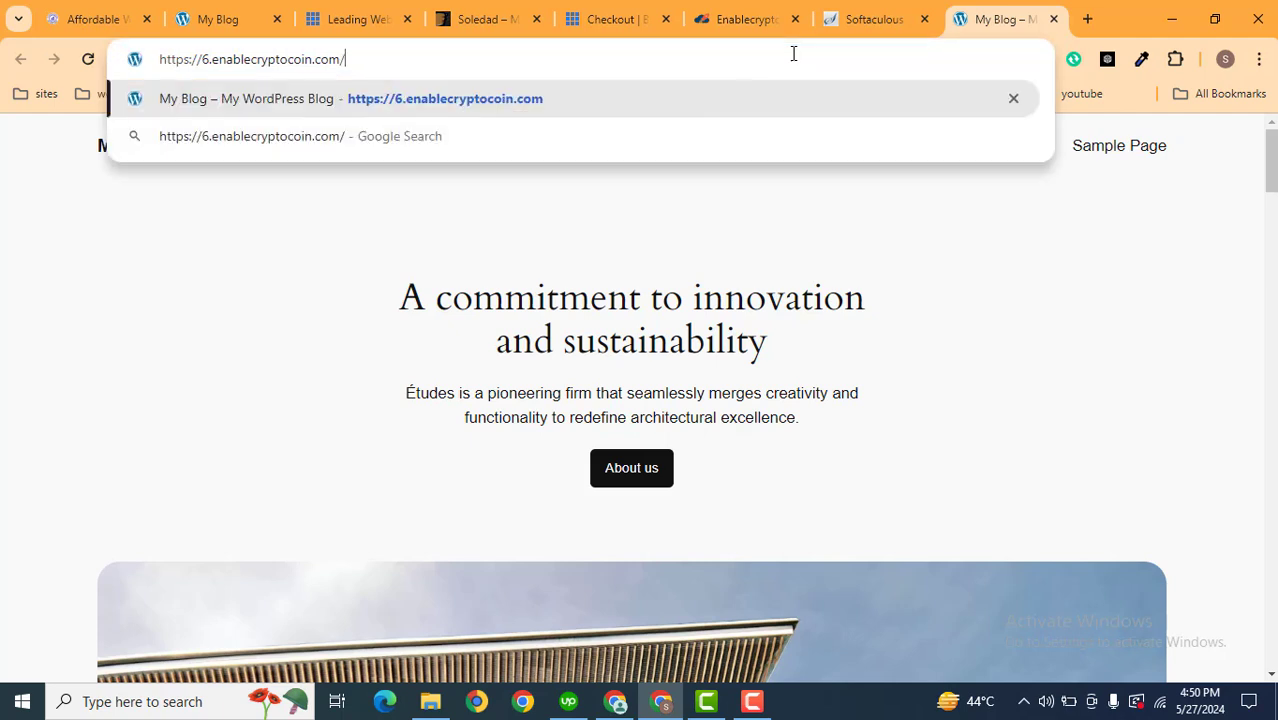
text(wp-admin)
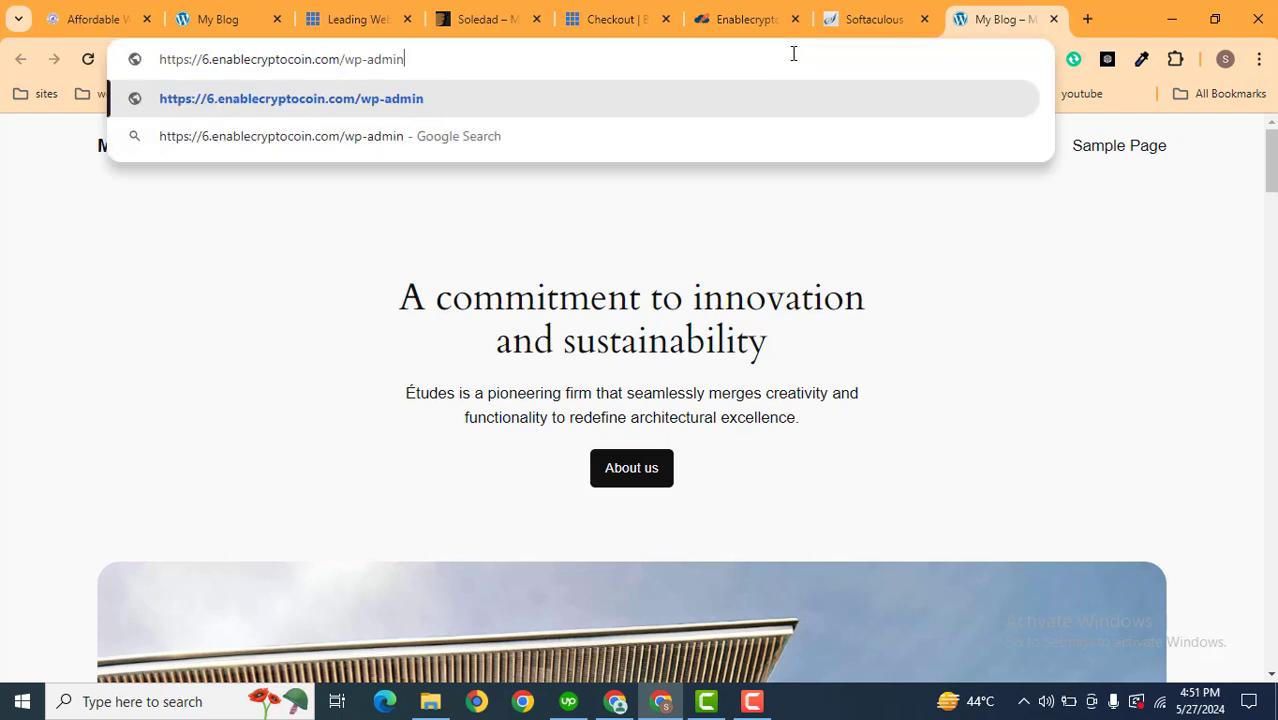
key(Return)
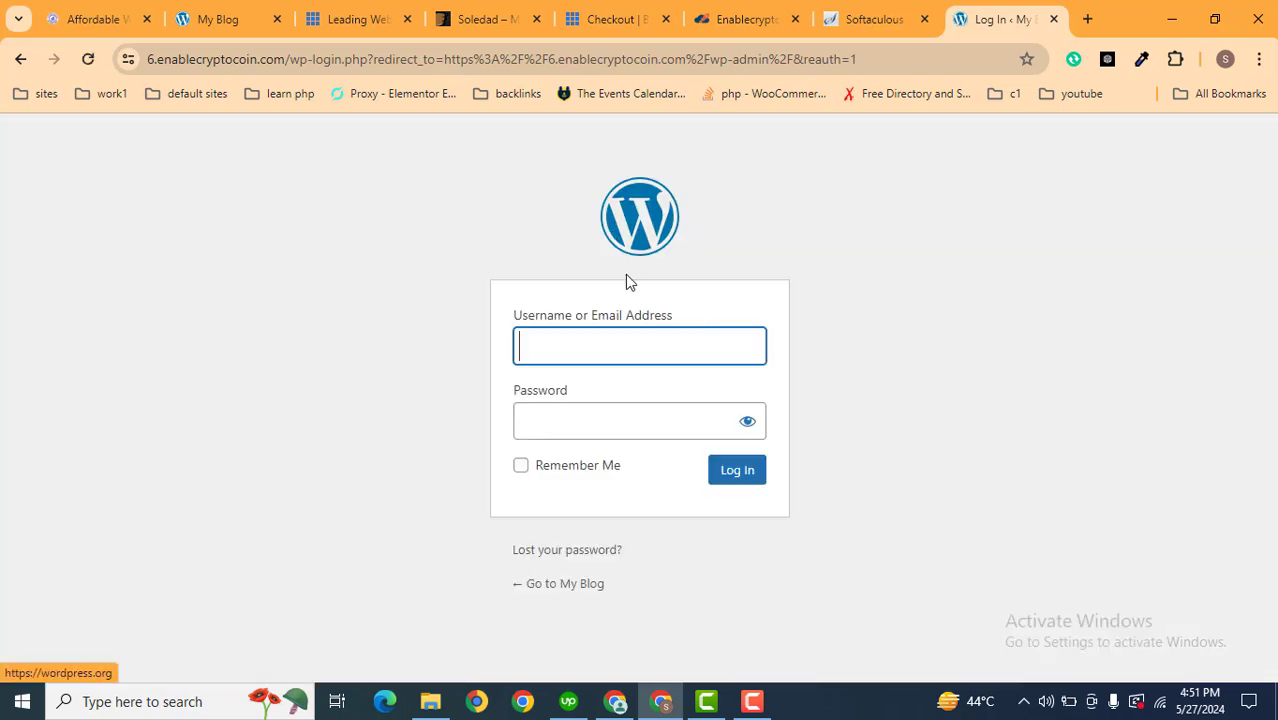
Log in with the administrator username and password.
click(611, 340)
click(685, 394)
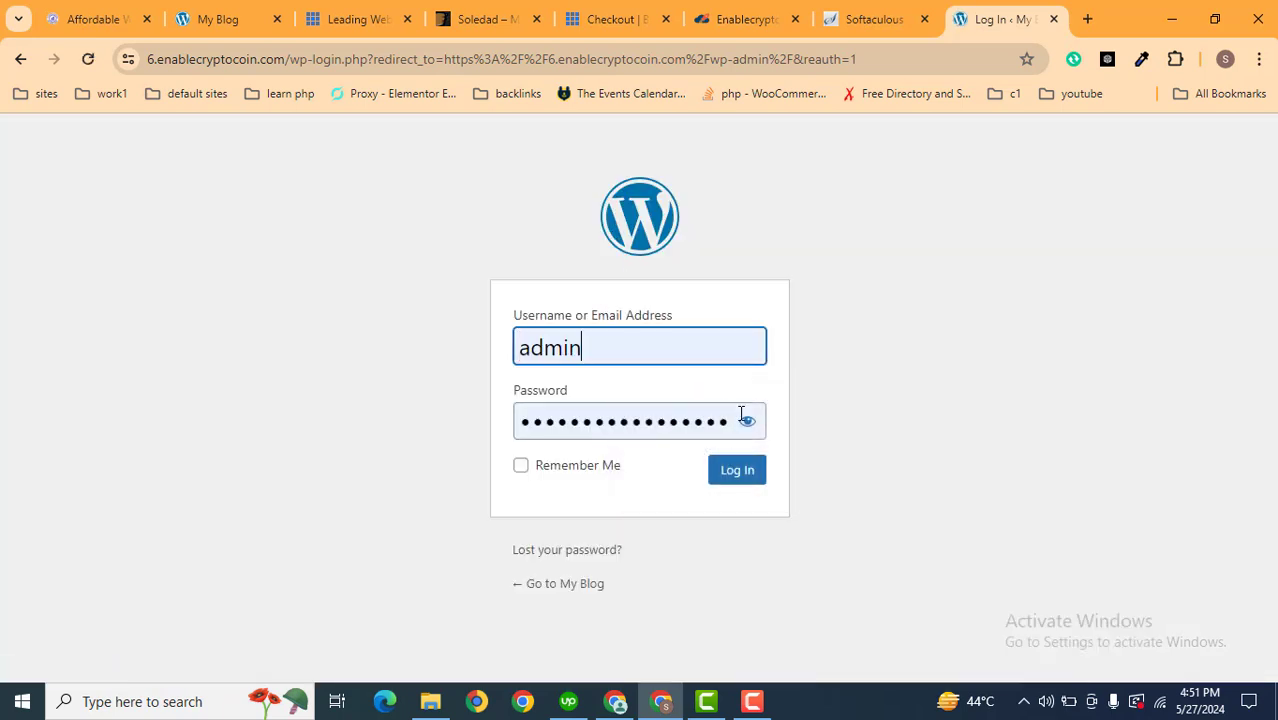
click(749, 426)
click(673, 420)
key(ctrl+a)
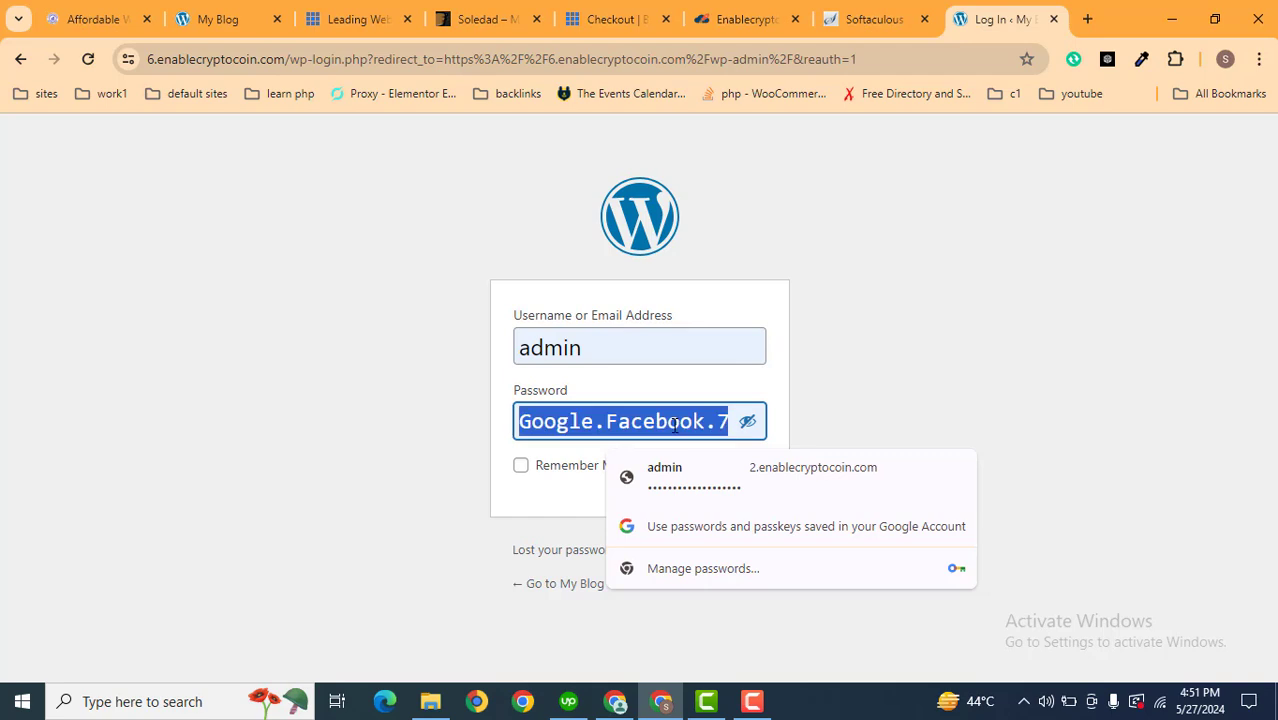
key(BackSpace)
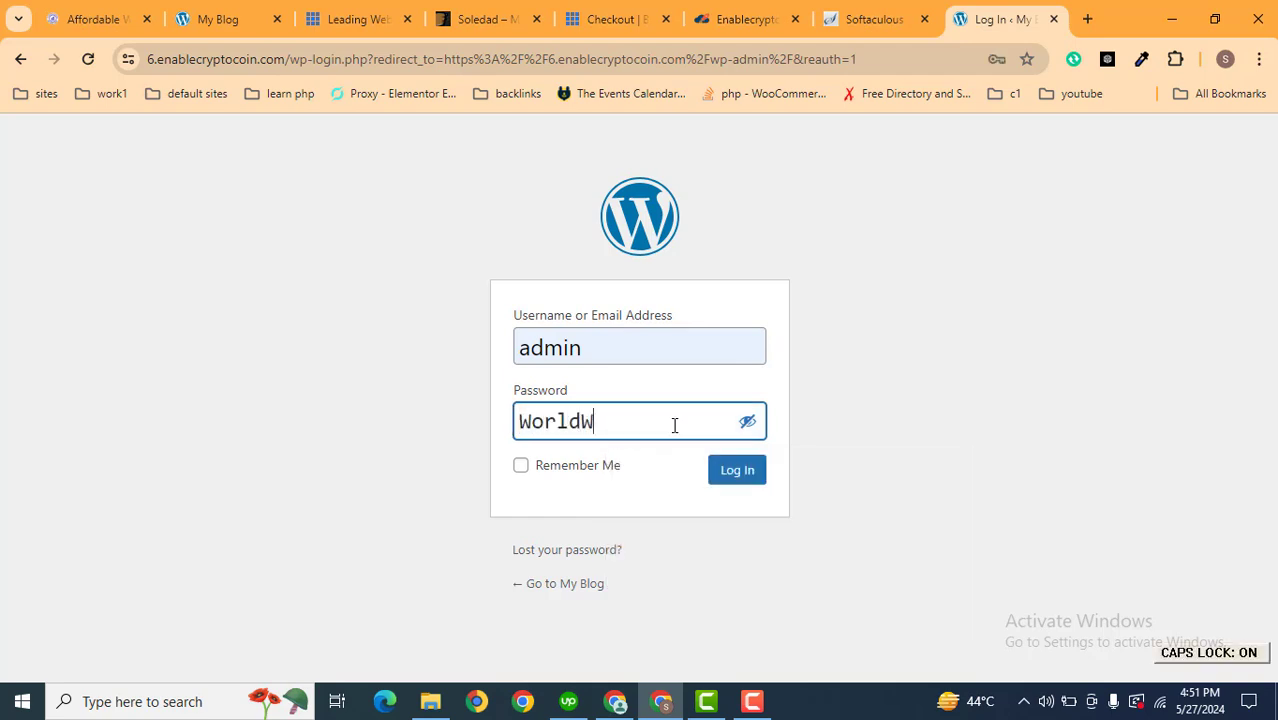
key(Caps_Lock)
key(Return)
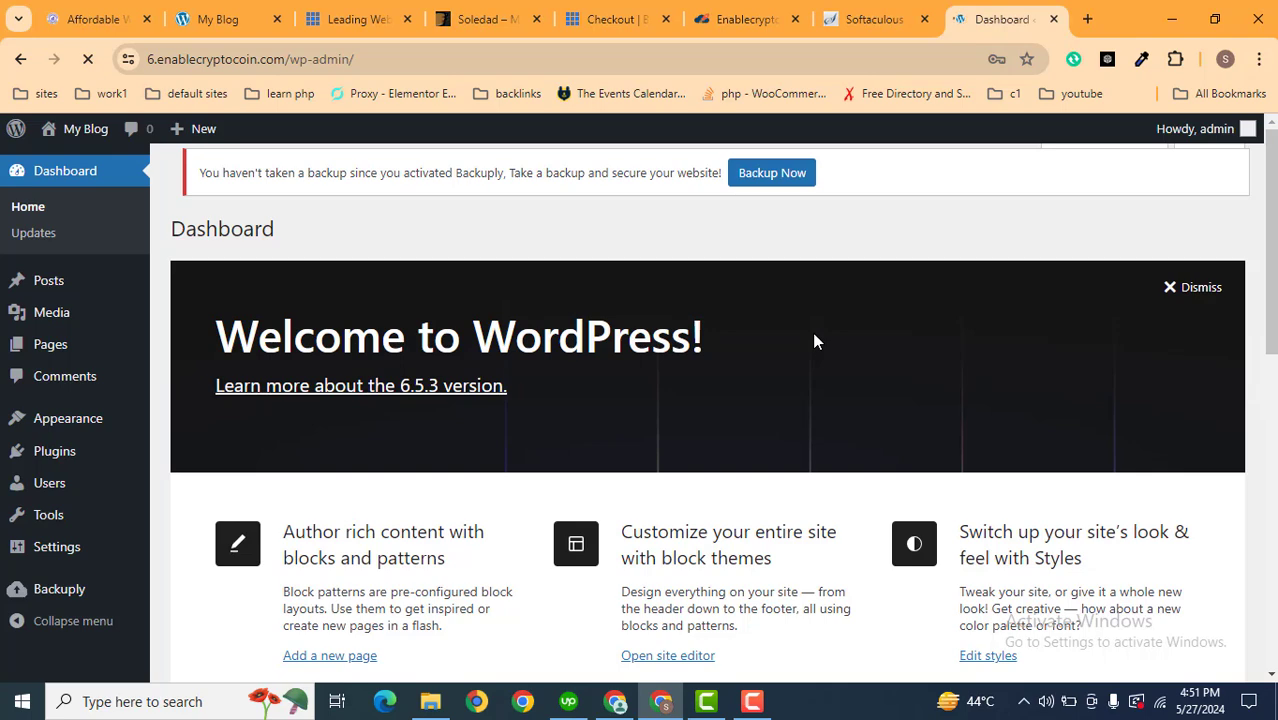
Check the Soledad product page, then back on the Dashboard let Chrome save the login and dismiss the Google prompt.
click(497, 12)
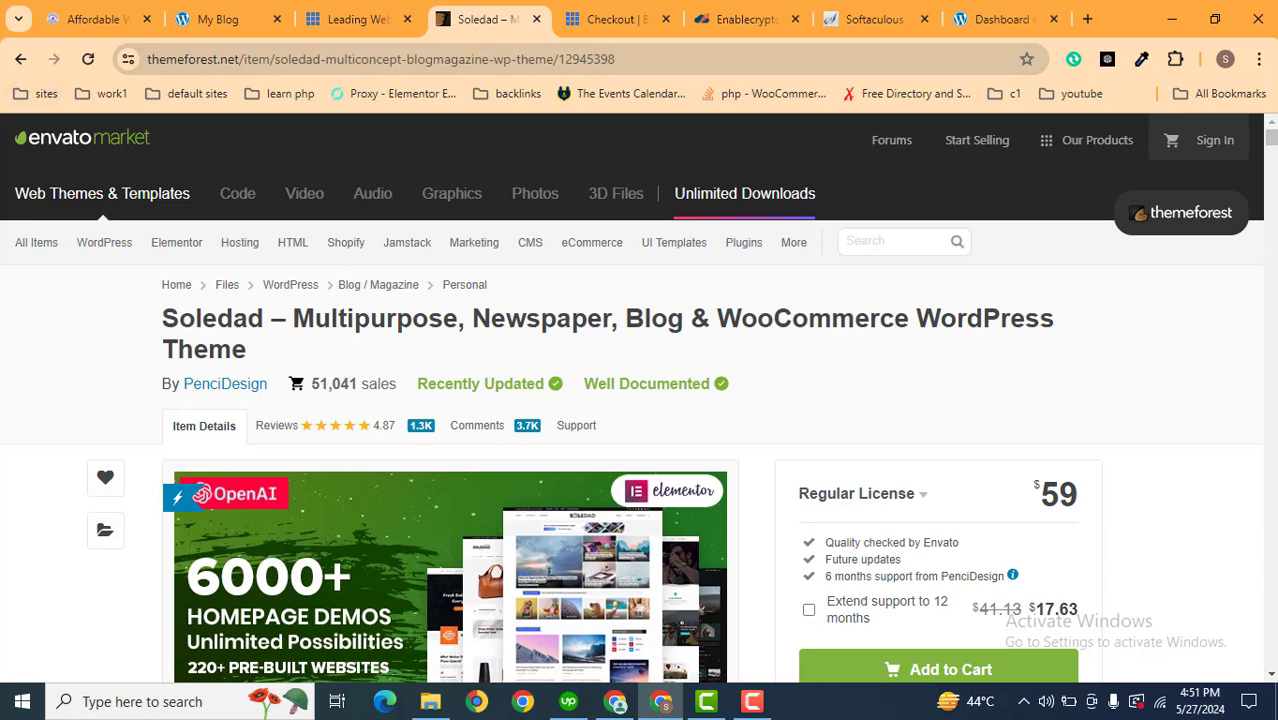
scroll(640, 400, down, 3)
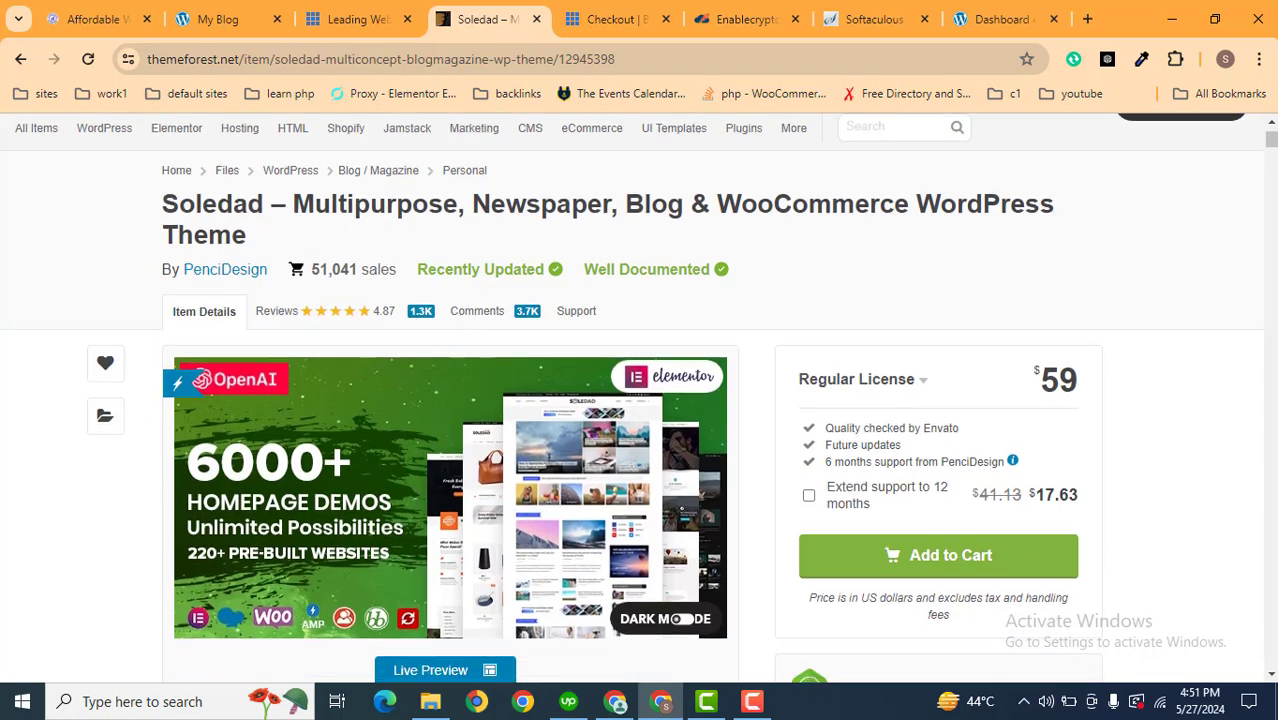
scroll(640, 400, up, 3)
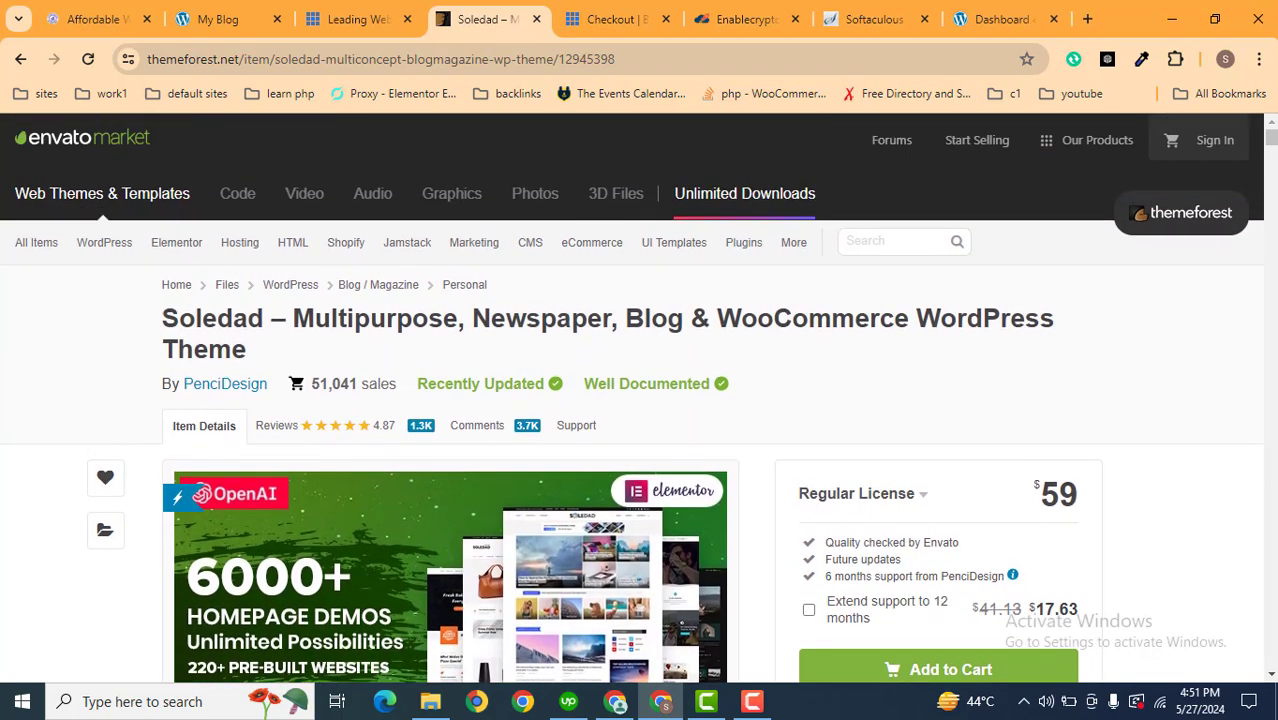
click(1000, 19)
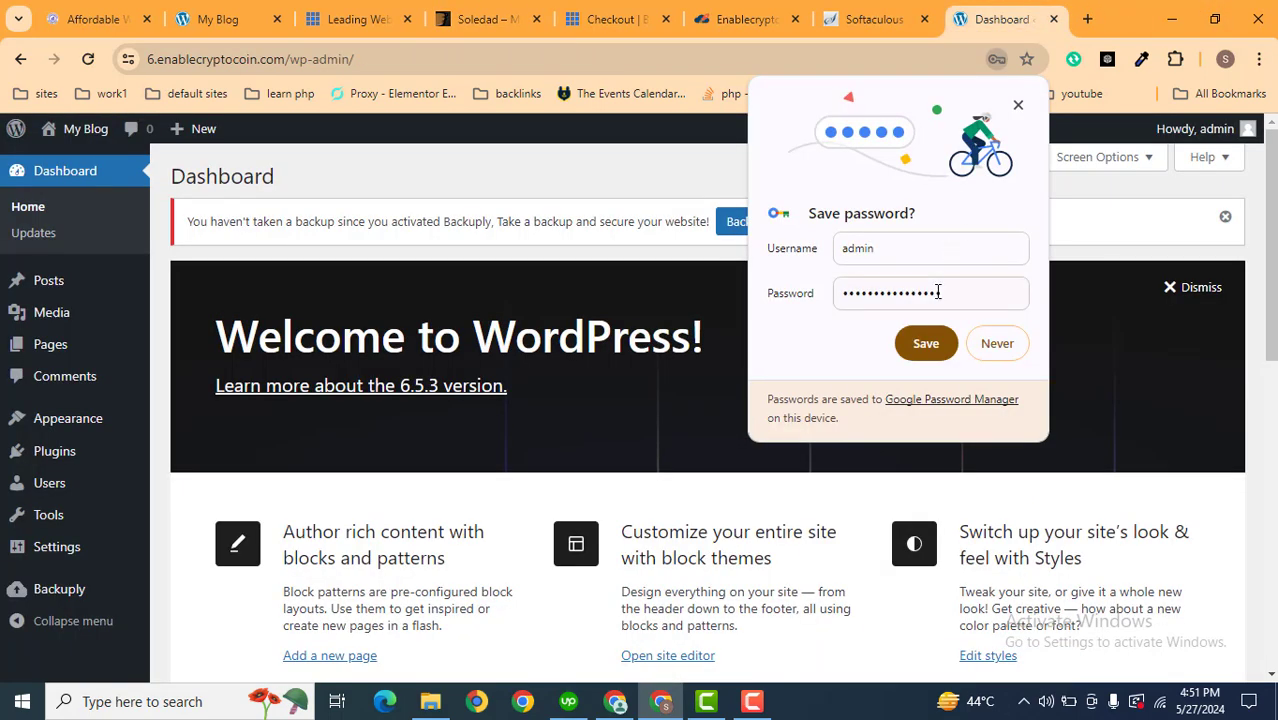
click(918, 345)
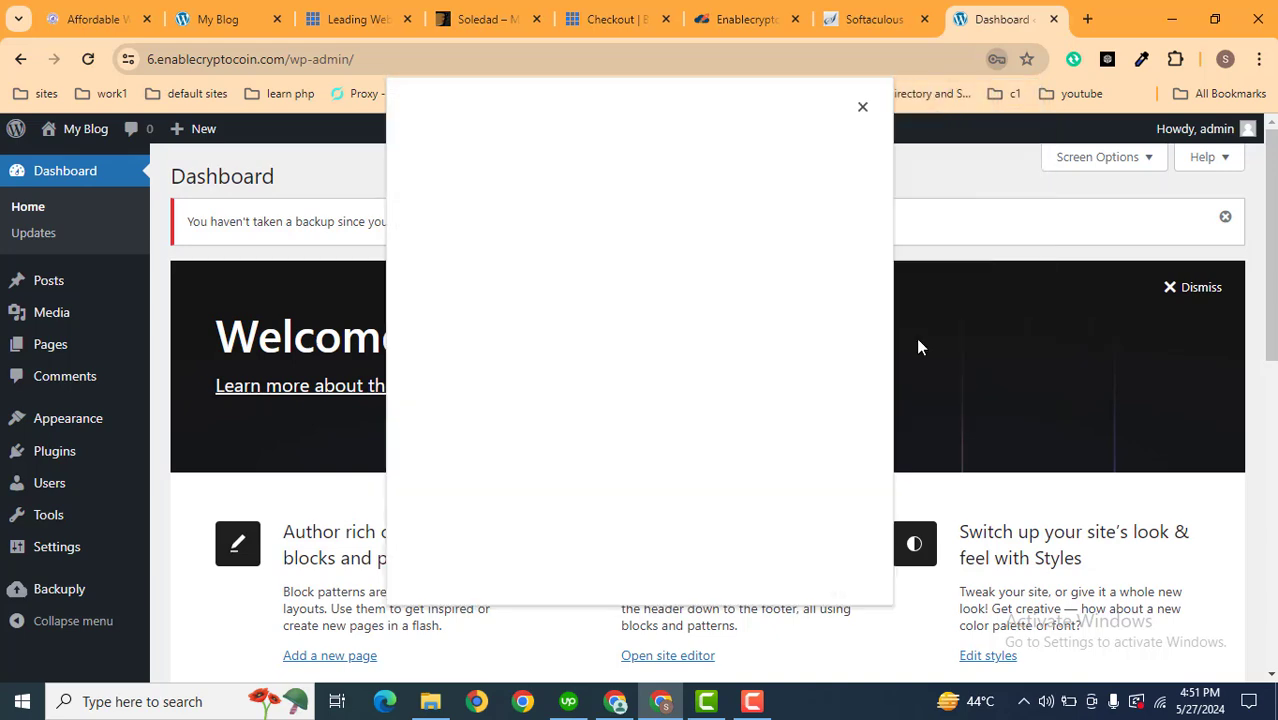
click(864, 107)
Open the Appearance > Themes page in a new tab.
mouse_move(91, 419)
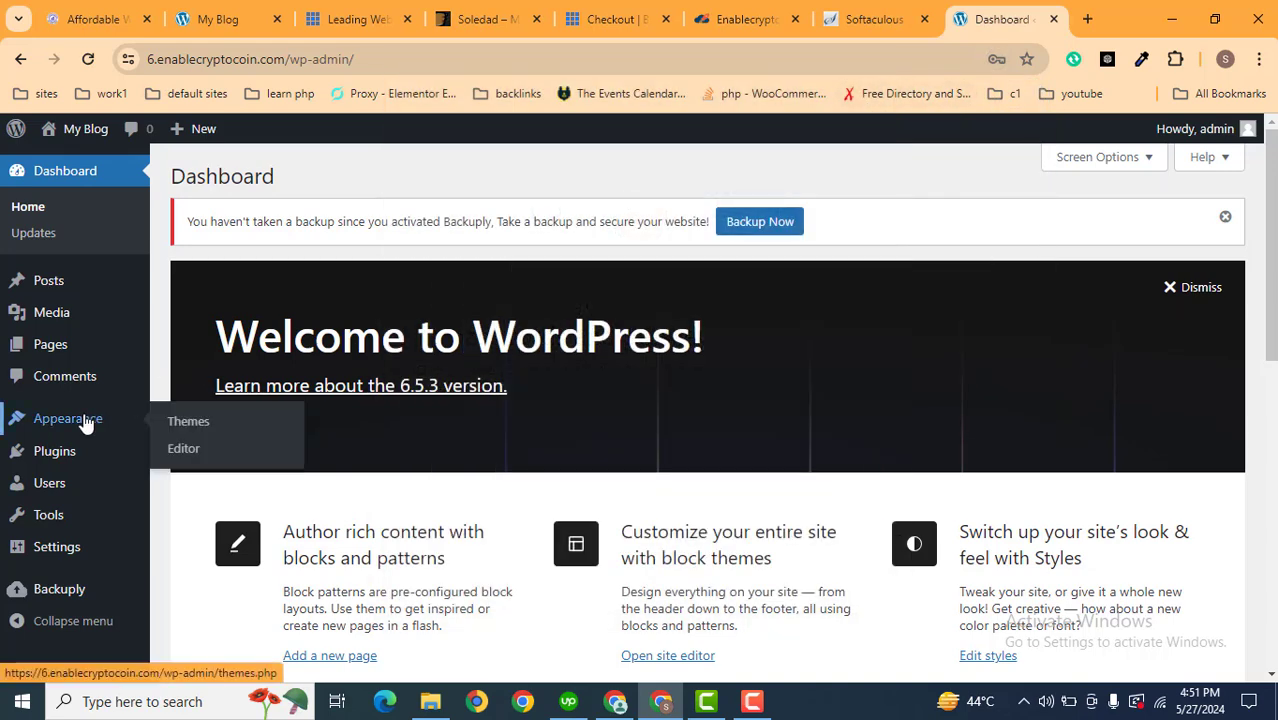
middle_click(188, 421)
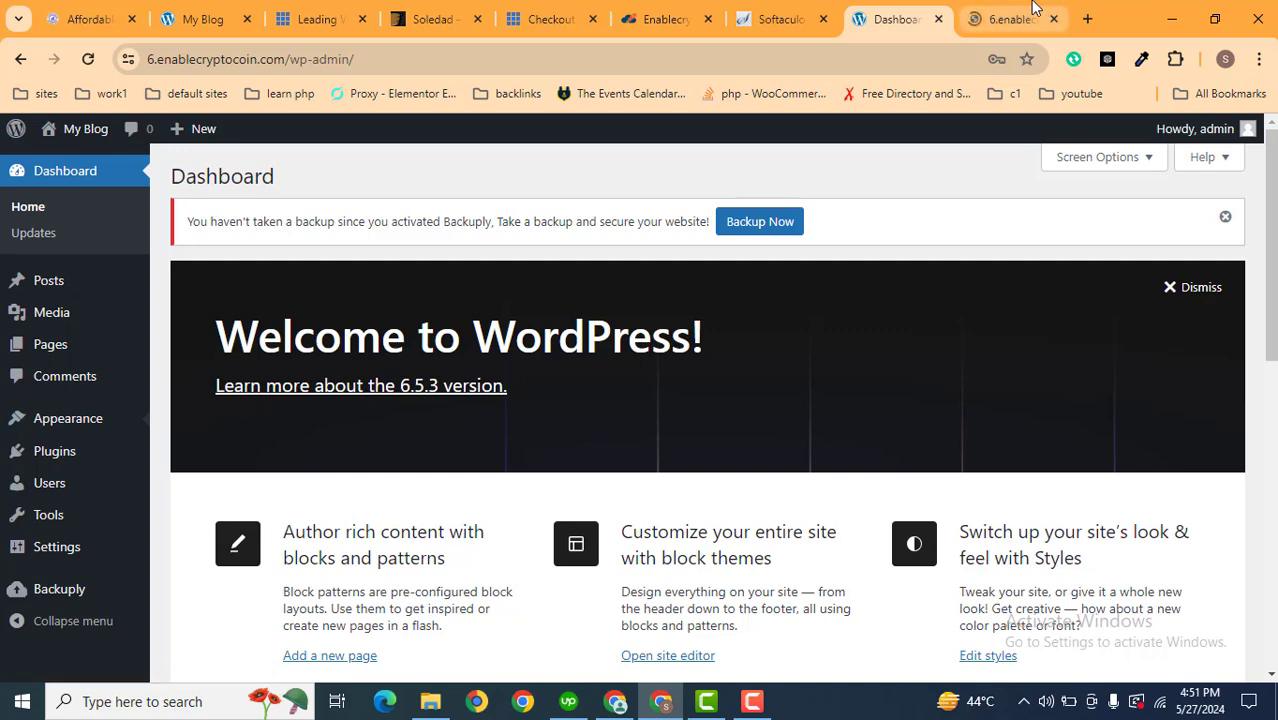
click(1010, 10)
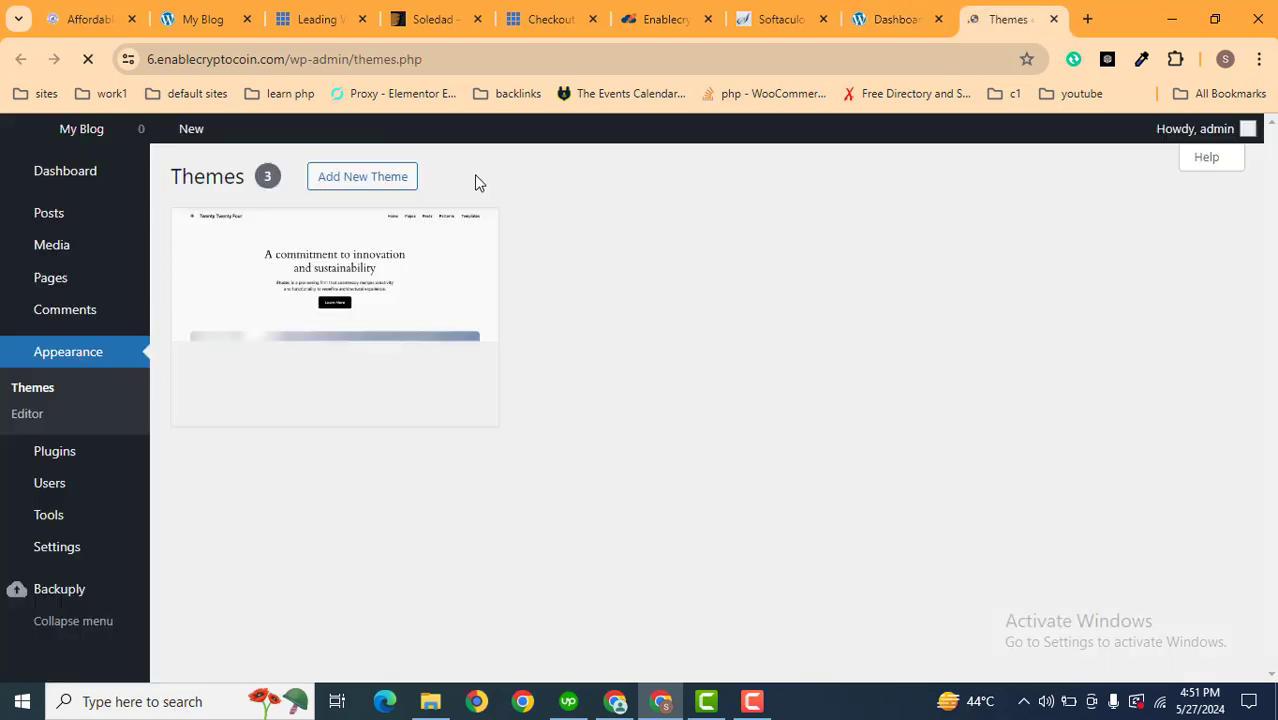
Choose soledad.zip from the soledad_v8.4.2 folder on the Add Themes upload form.
middle_click(362, 180)
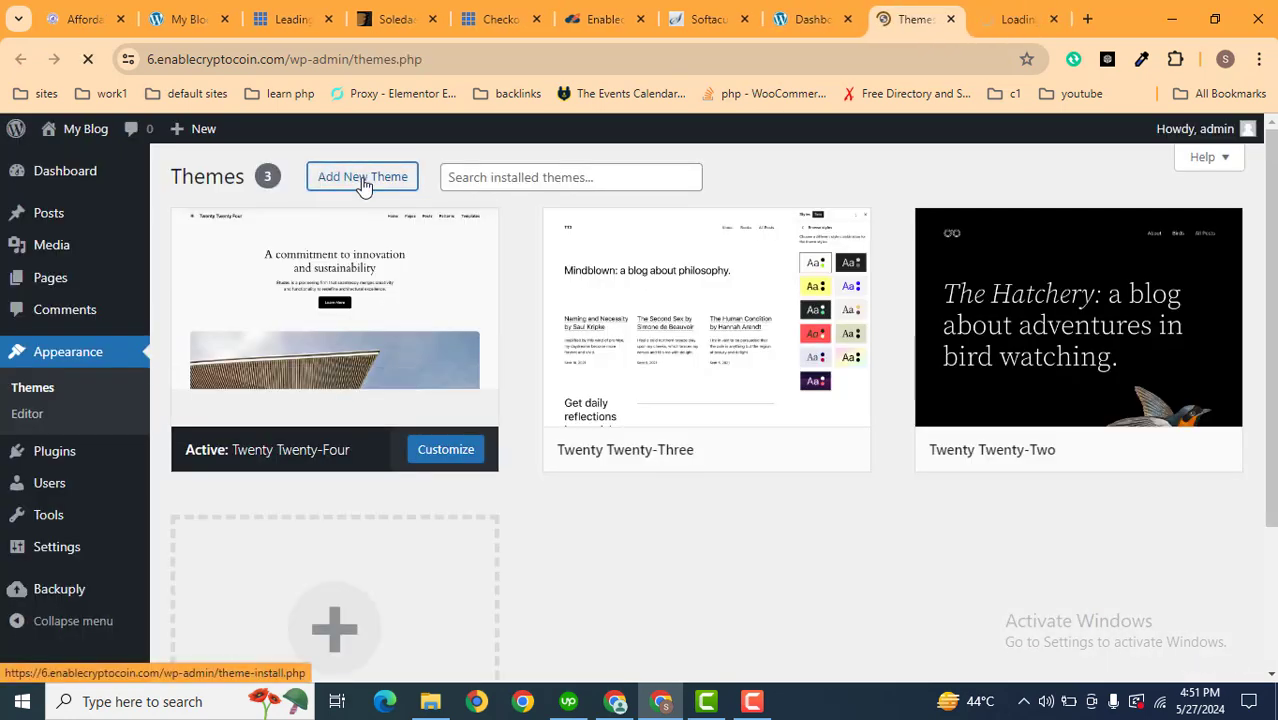
middle_click(362, 182)
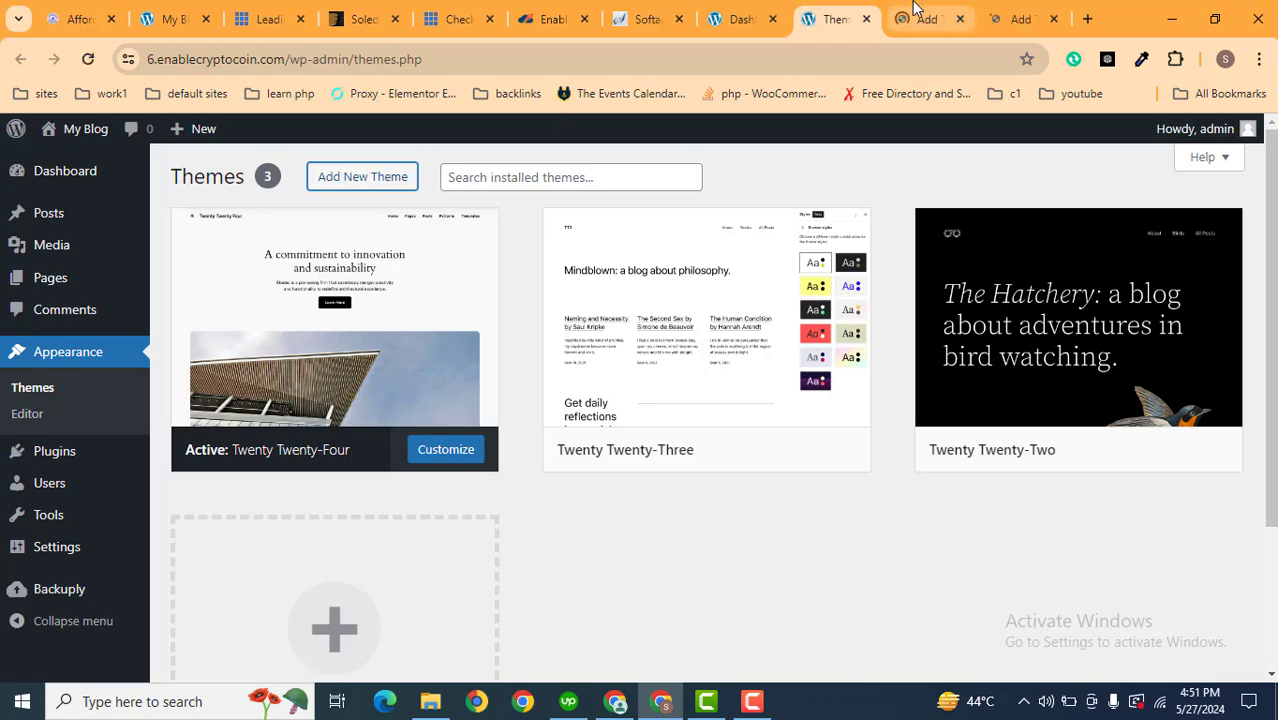
click(913, 10)
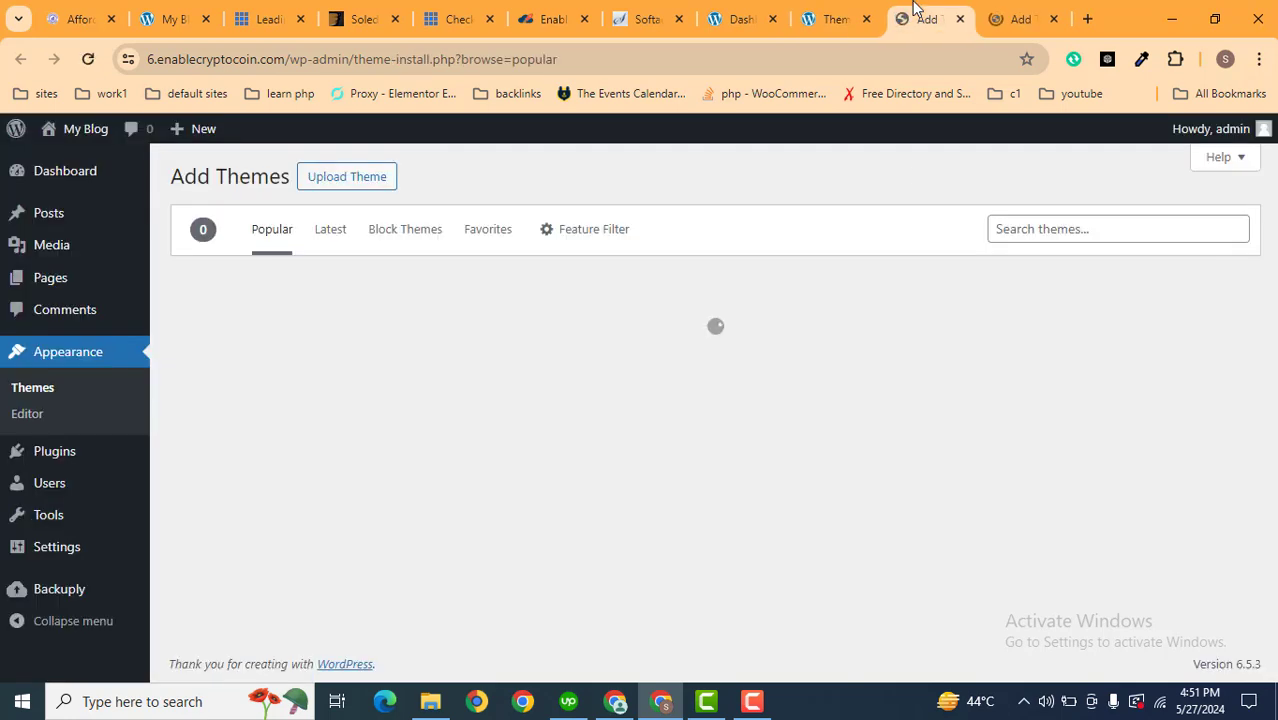
click(338, 180)
click(604, 358)
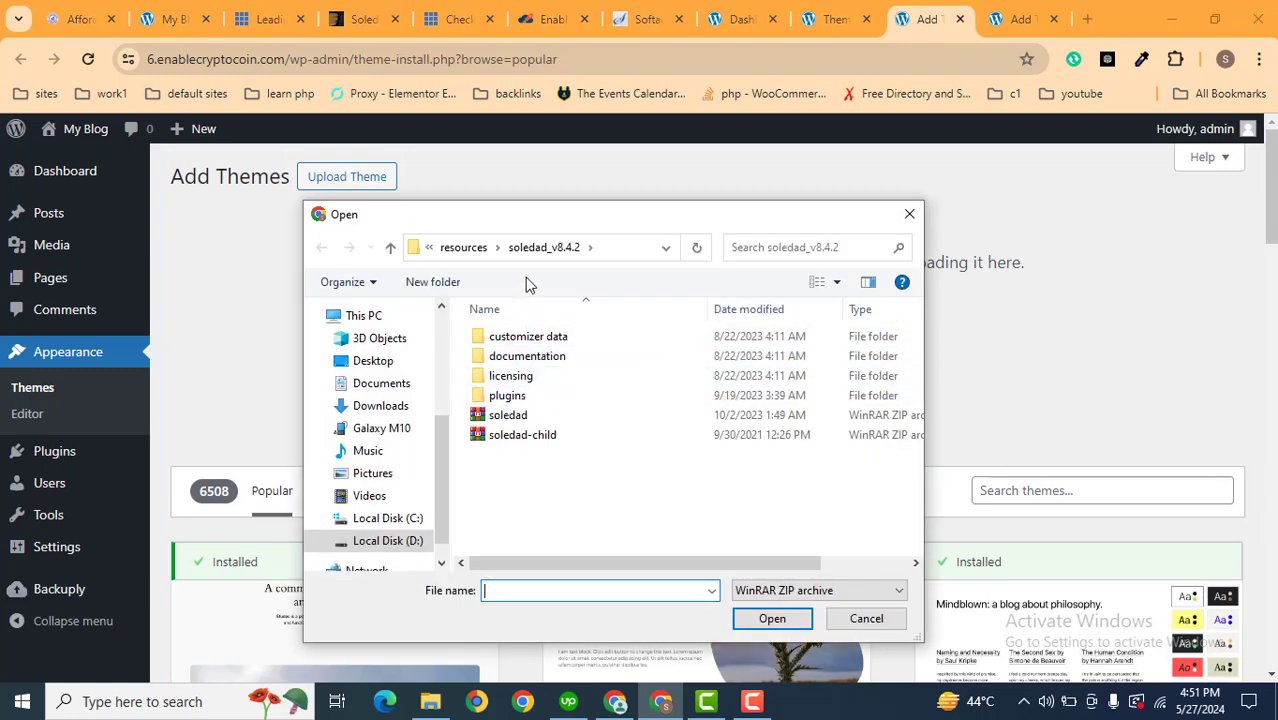
click(464, 250)
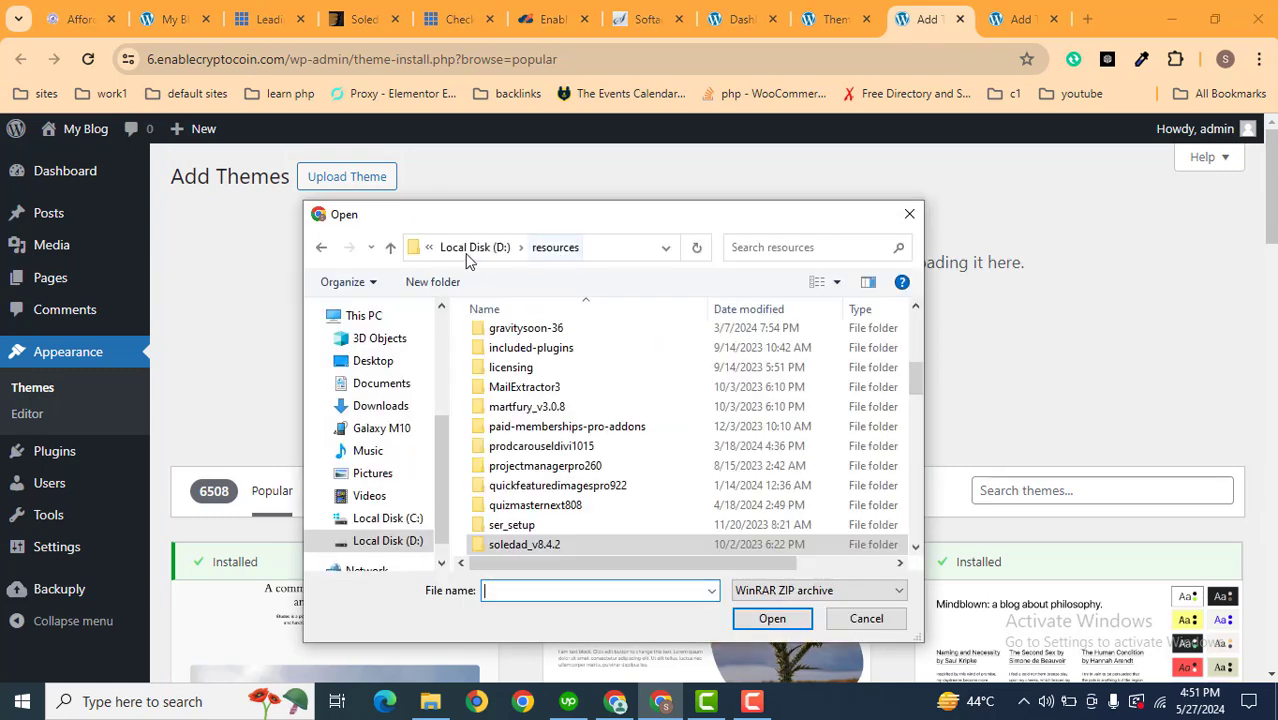
right_click(525, 547)
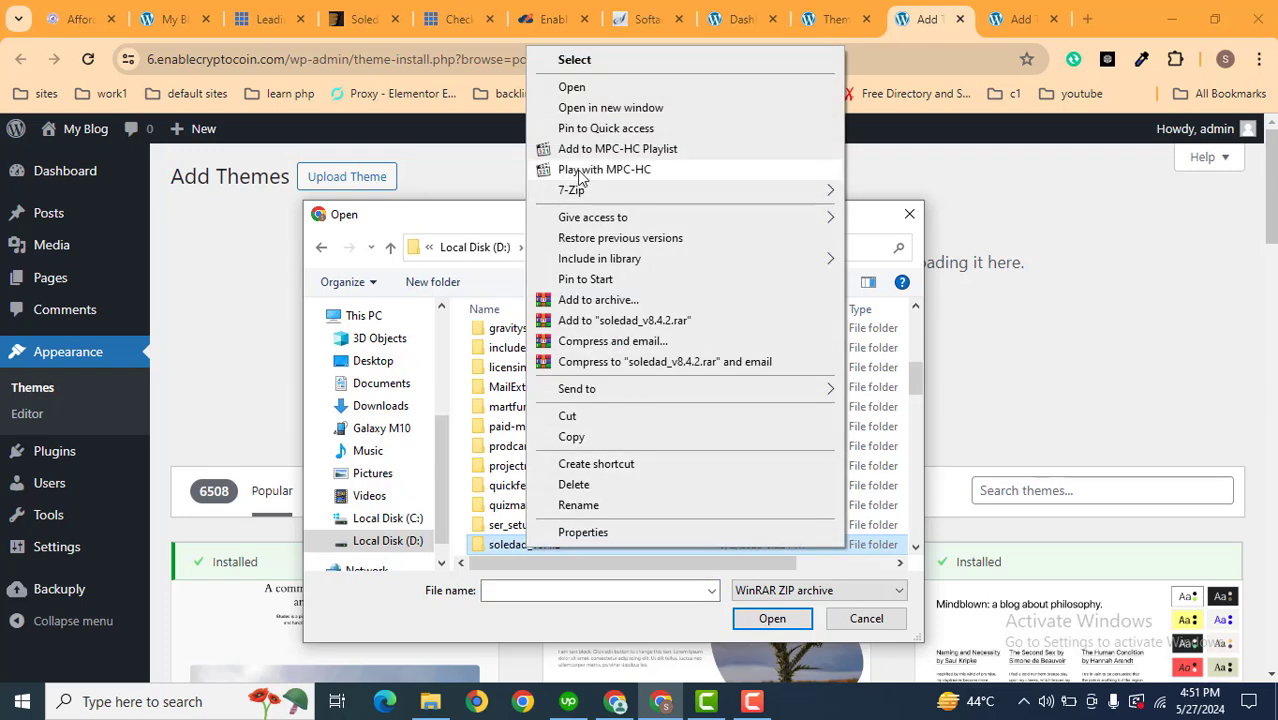
double_click(499, 548)
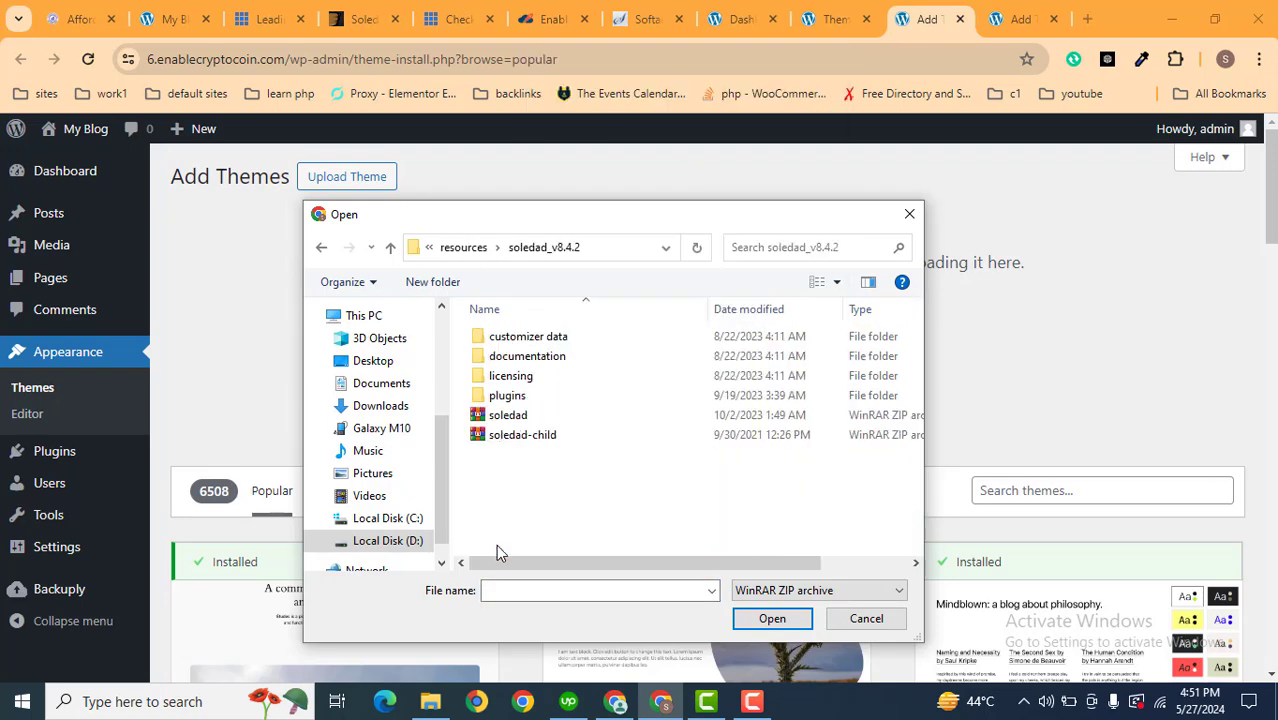
click(511, 420)
double_click(511, 420)
Install and activate the Soledad theme, then show the upload form in the other Add Themes tab.
click(822, 348)
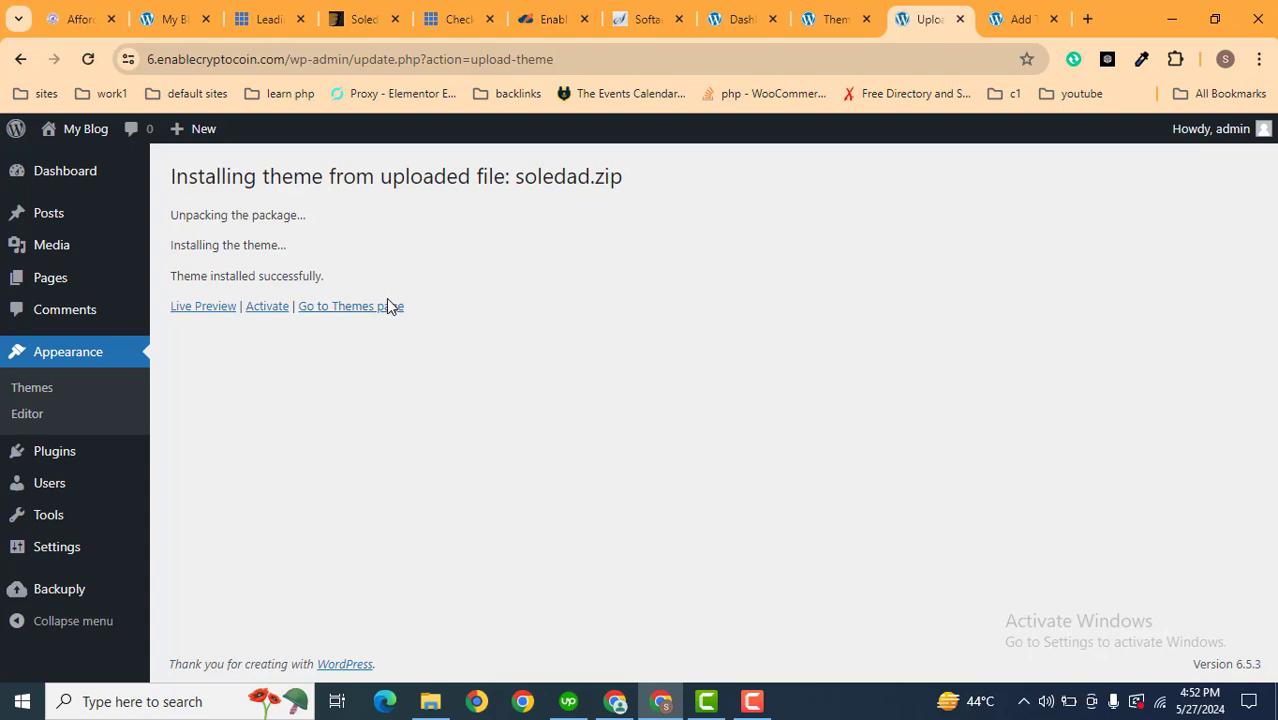
click(263, 310)
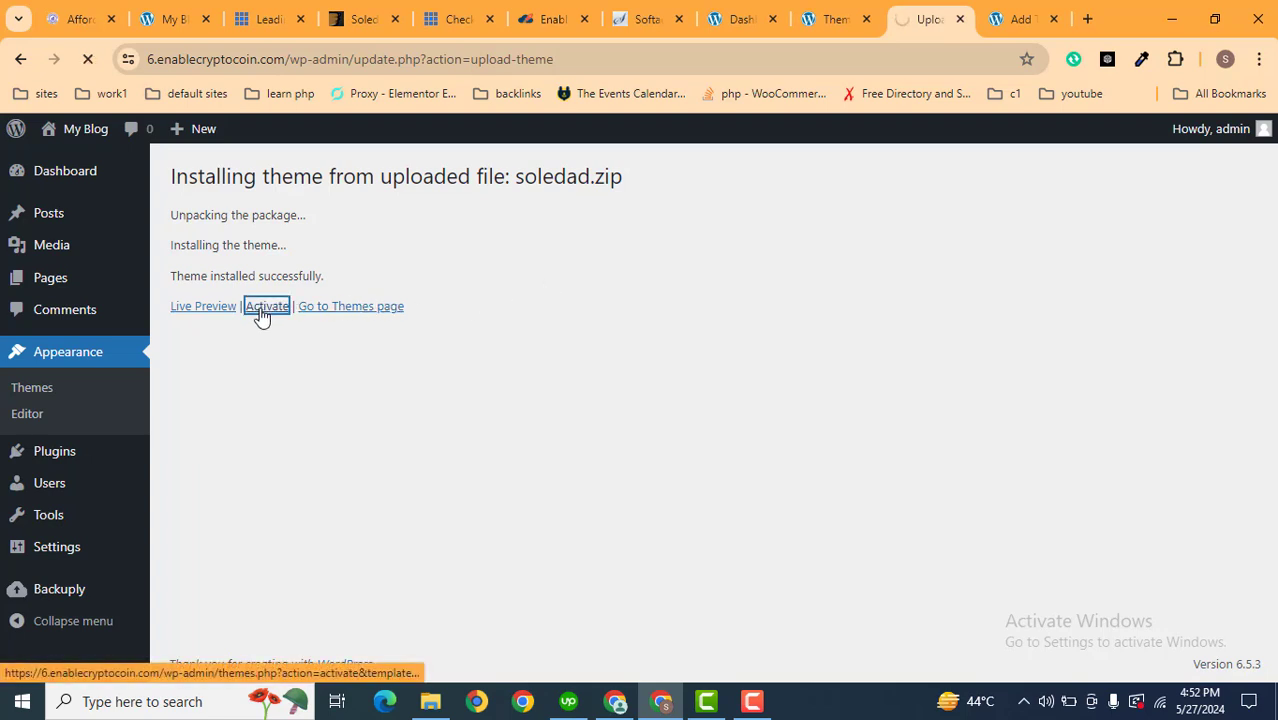
click(1016, 12)
click(347, 176)
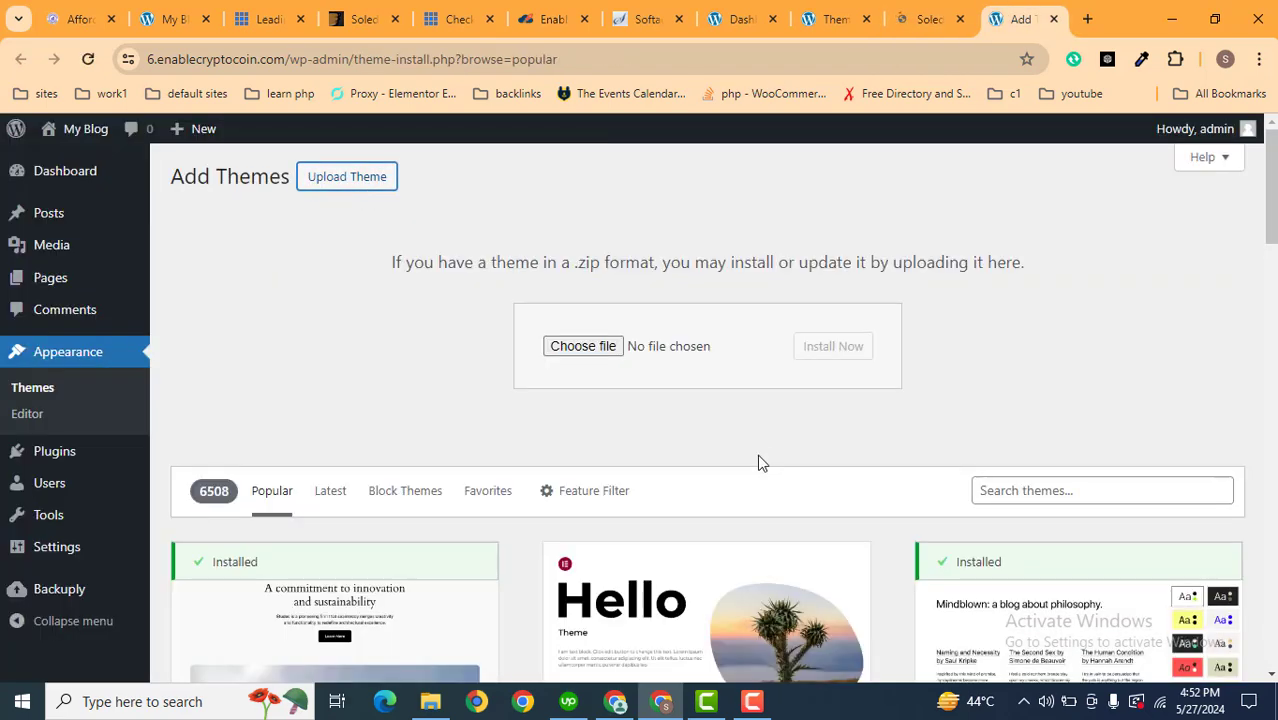
Upload soledad-child.zip, then install and activate the Soledad child theme and close the extra tab.
click(568, 350)
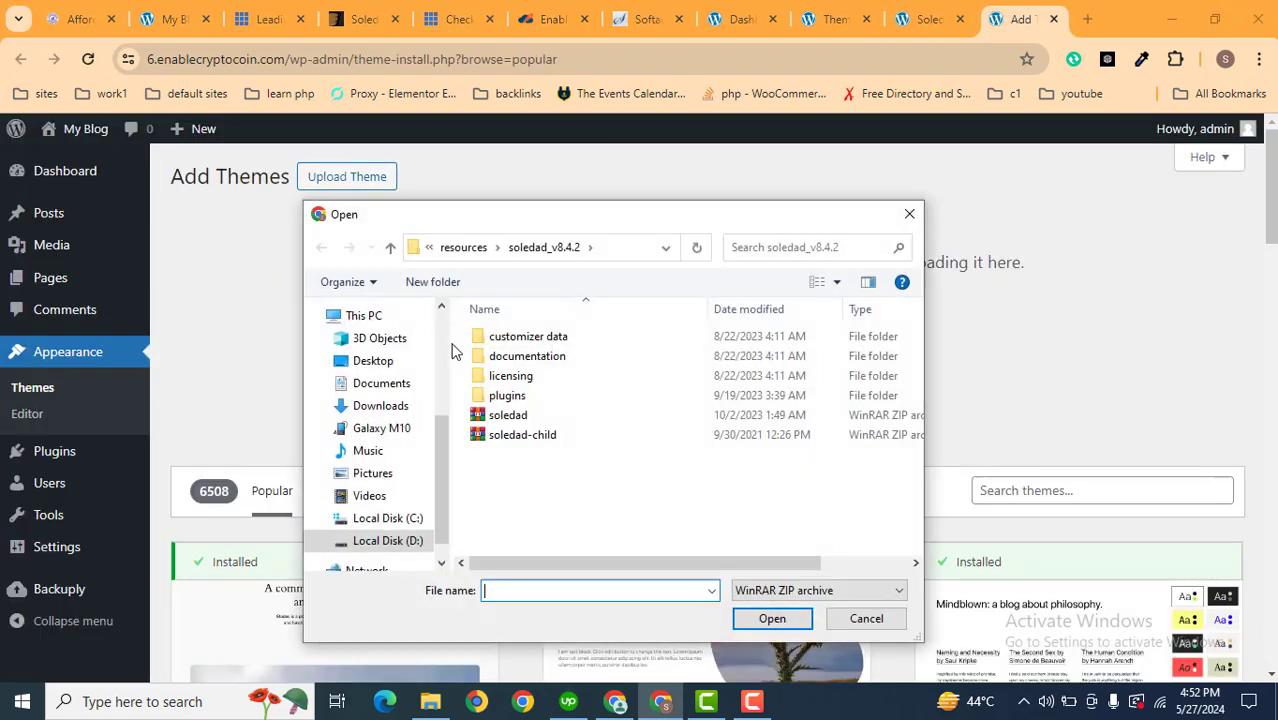
double_click(522, 434)
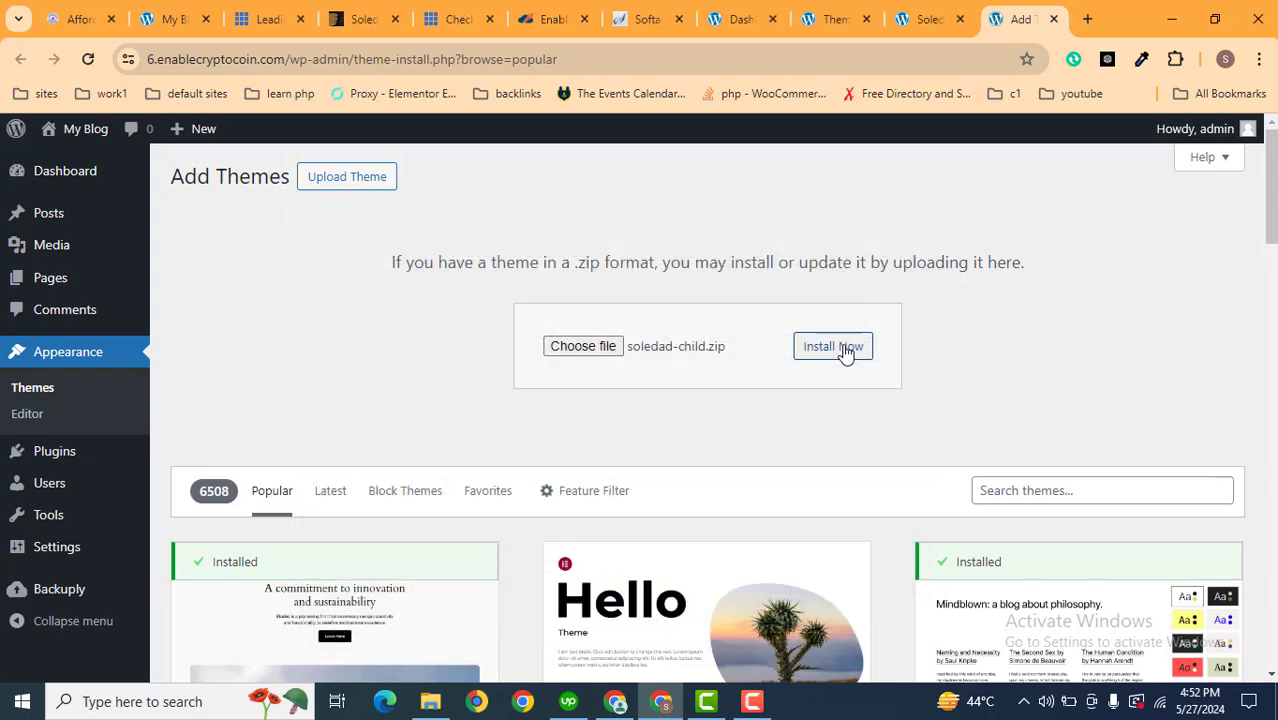
click(830, 347)
click(830, 347)
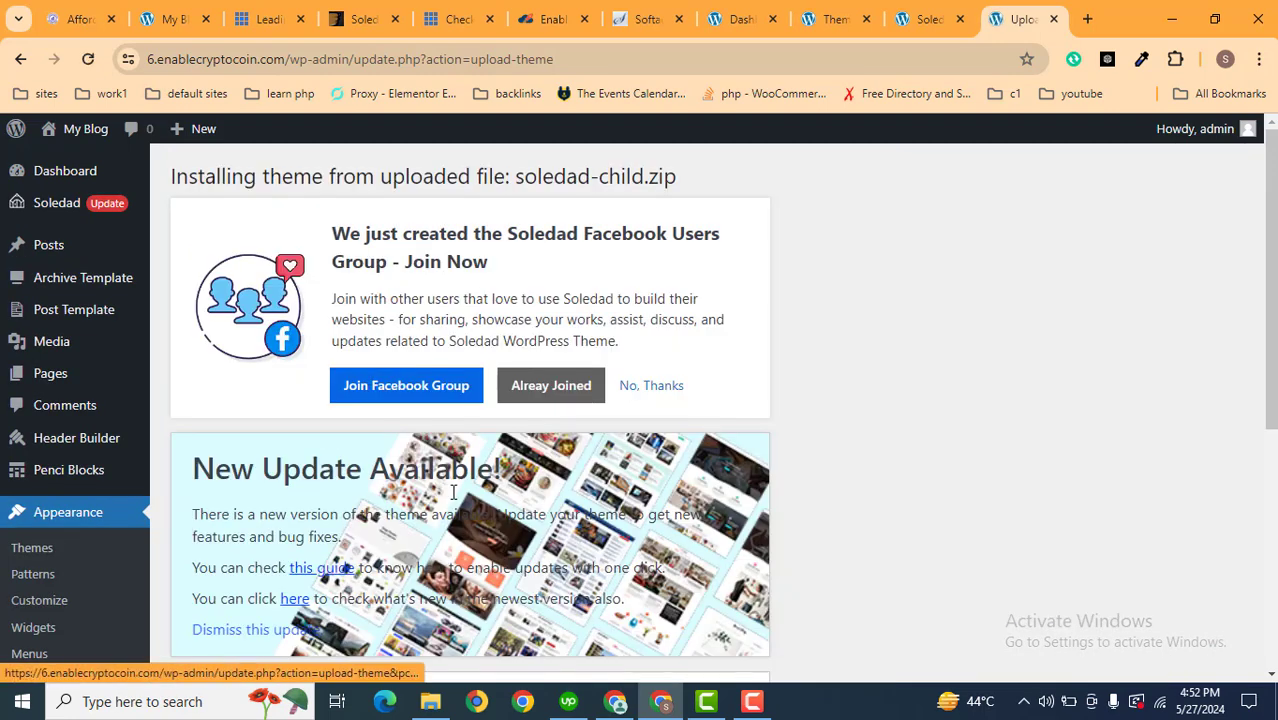
scroll(375, 567, down, 5)
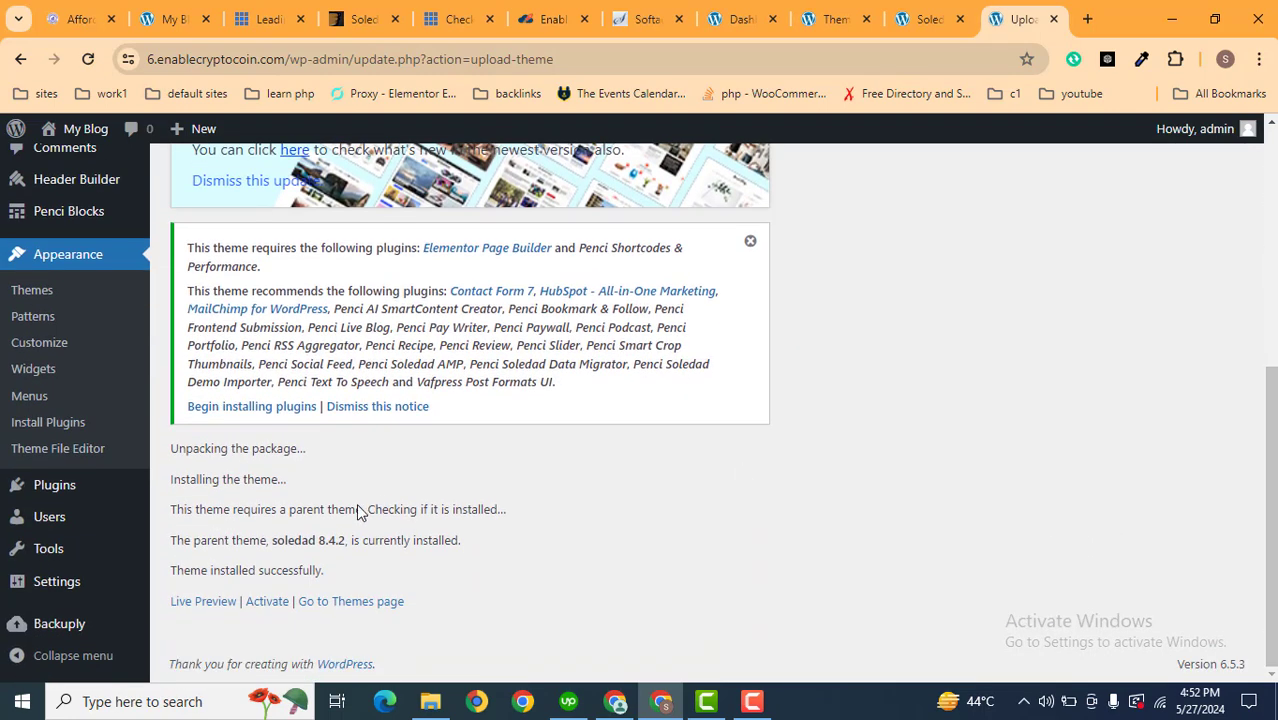
click(268, 602)
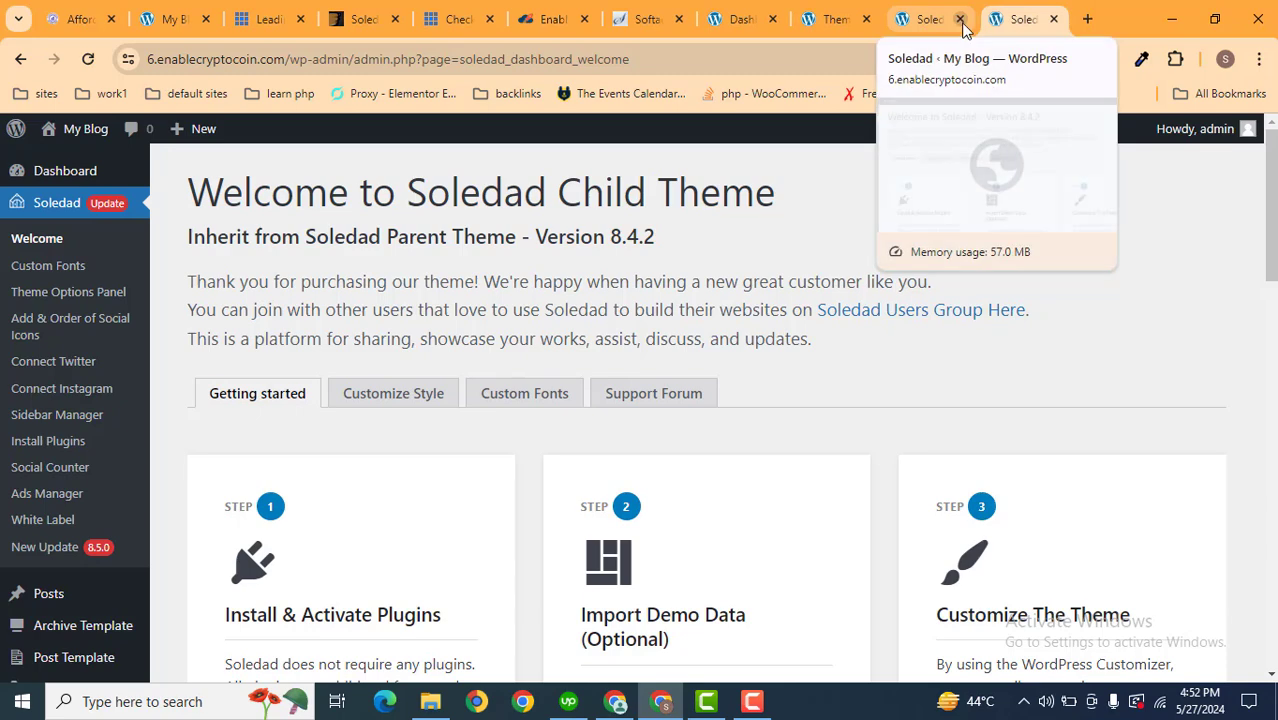
click(958, 19)
scroll(700, 400, down, 2)
scroll(700, 400, down, 8)
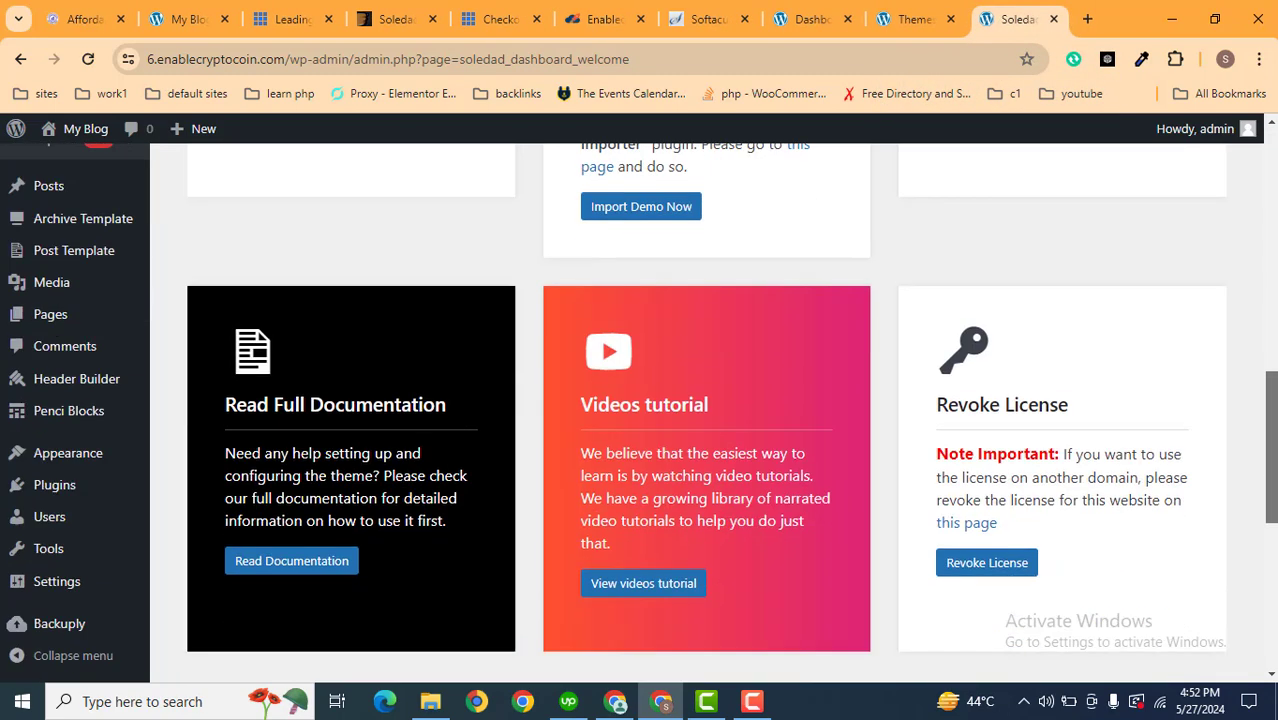
In Install Plugins, select all the suggested plugins and choose Install as the bulk action.
mouse_move(60, 455)
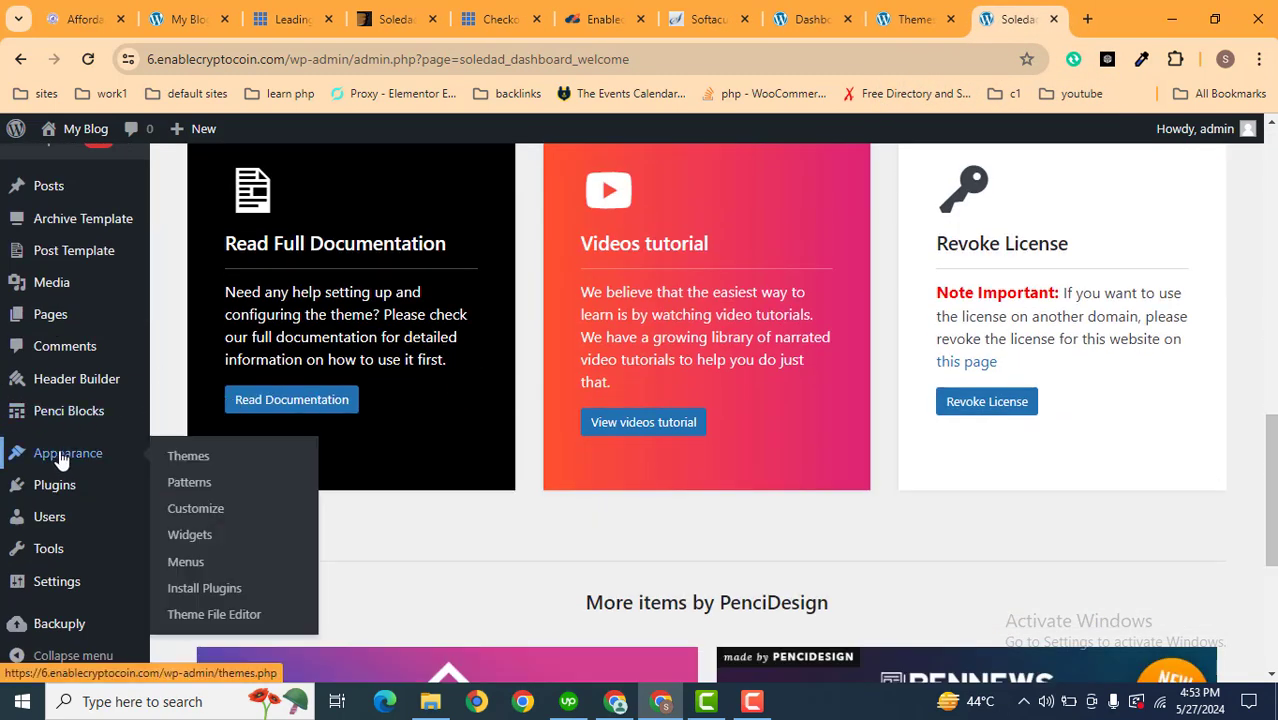
click(228, 589)
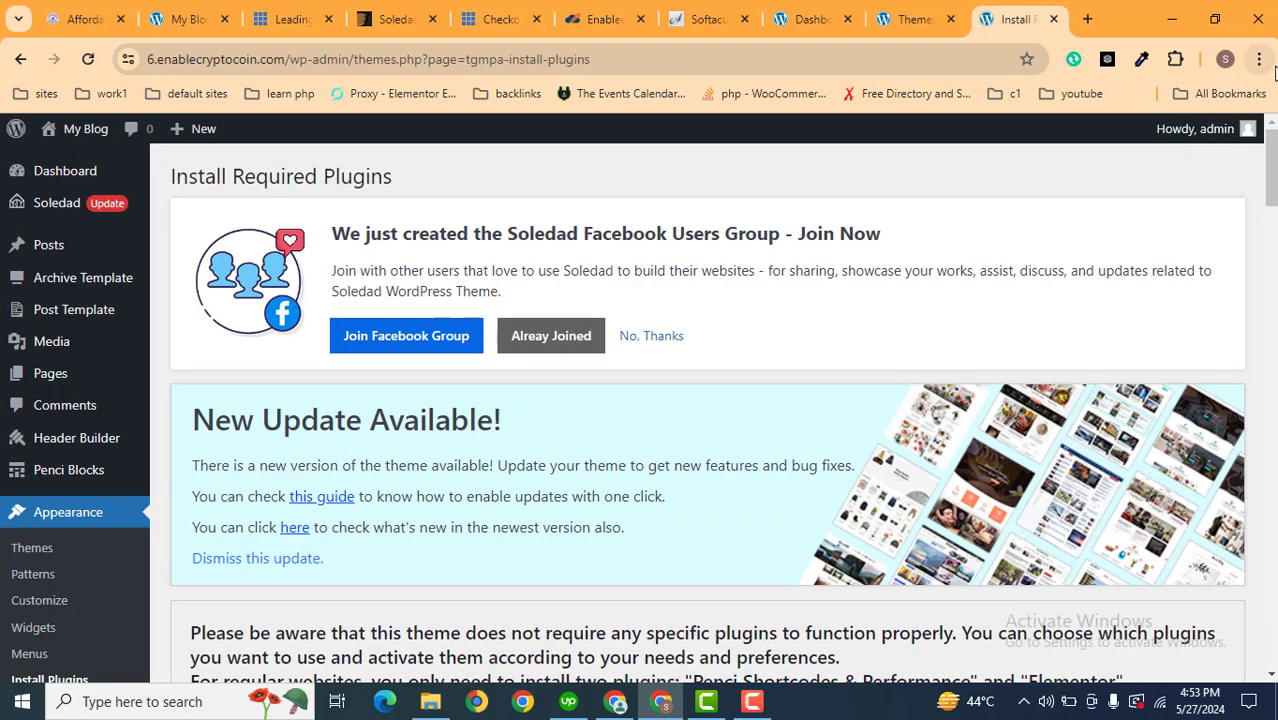
scroll(1129, 347, down, 6)
scroll(700, 400, down, 3)
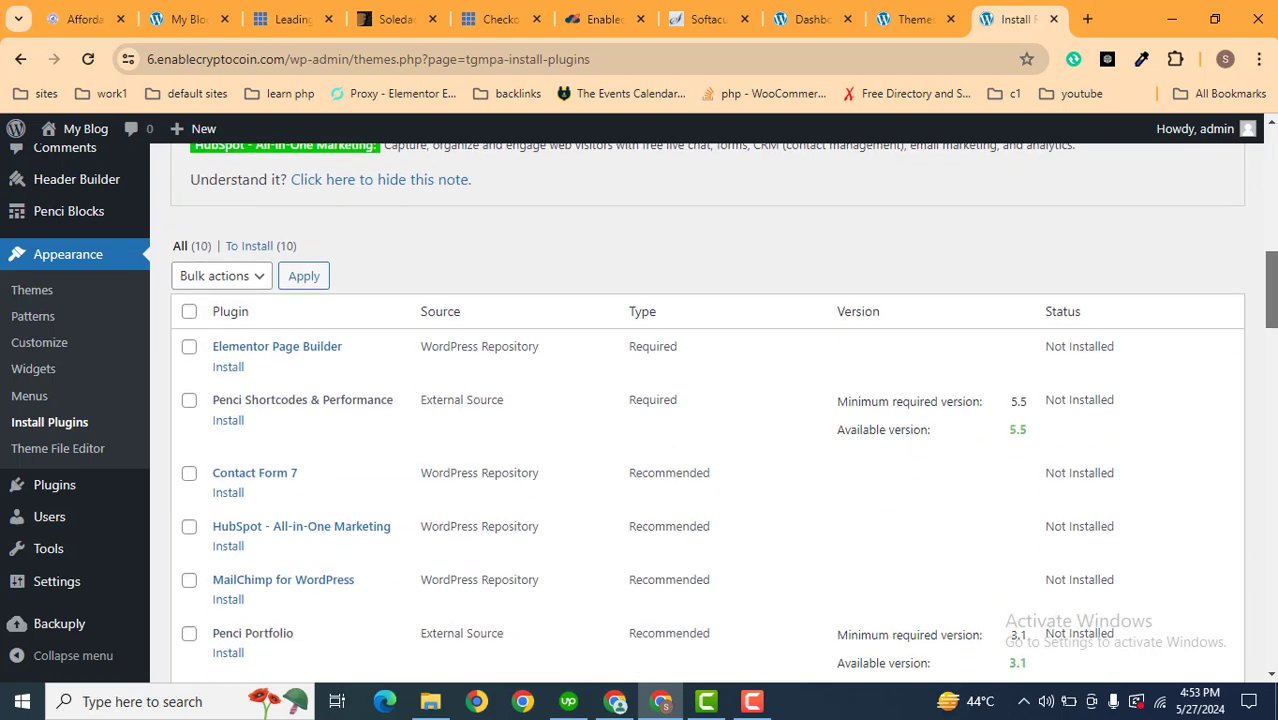
scroll(359, 151, up, 1)
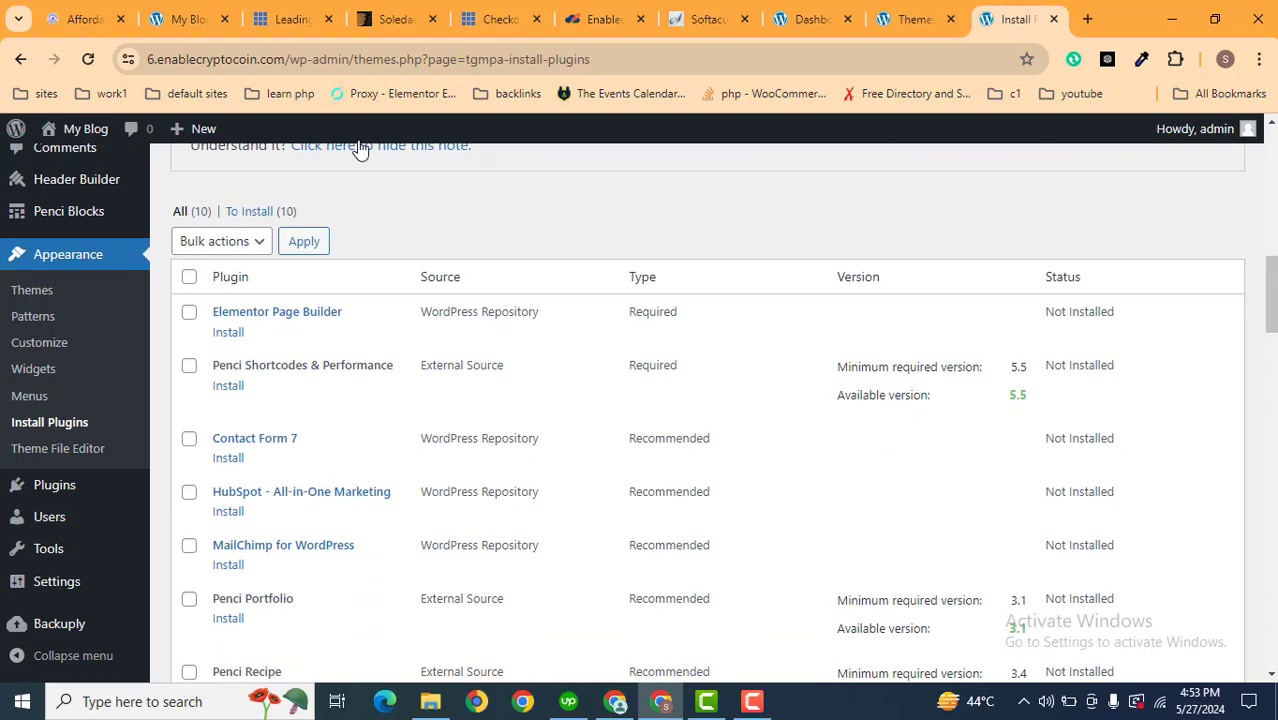
click(189, 276)
click(236, 246)
click(215, 285)
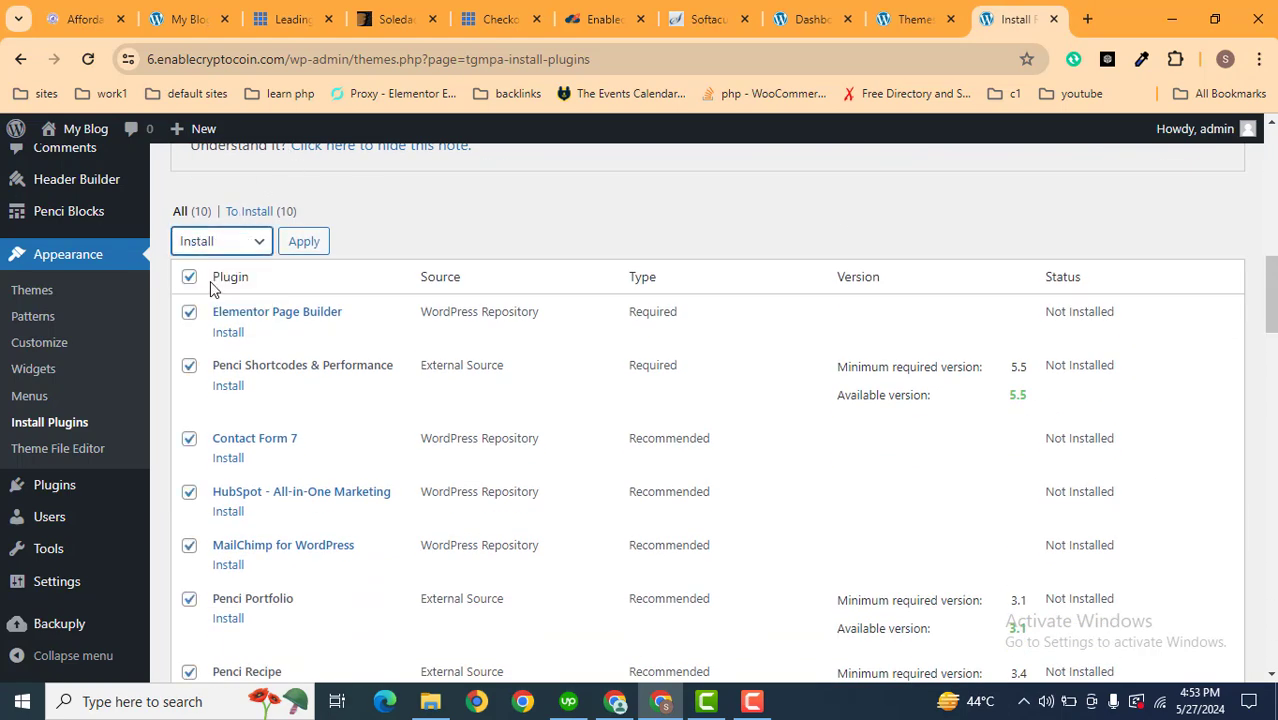
Untick Penci Recipe and Penci Review, then apply the bulk install.
scroll(1268, 300, down, 1)
scroll(1268, 300, down, 3)
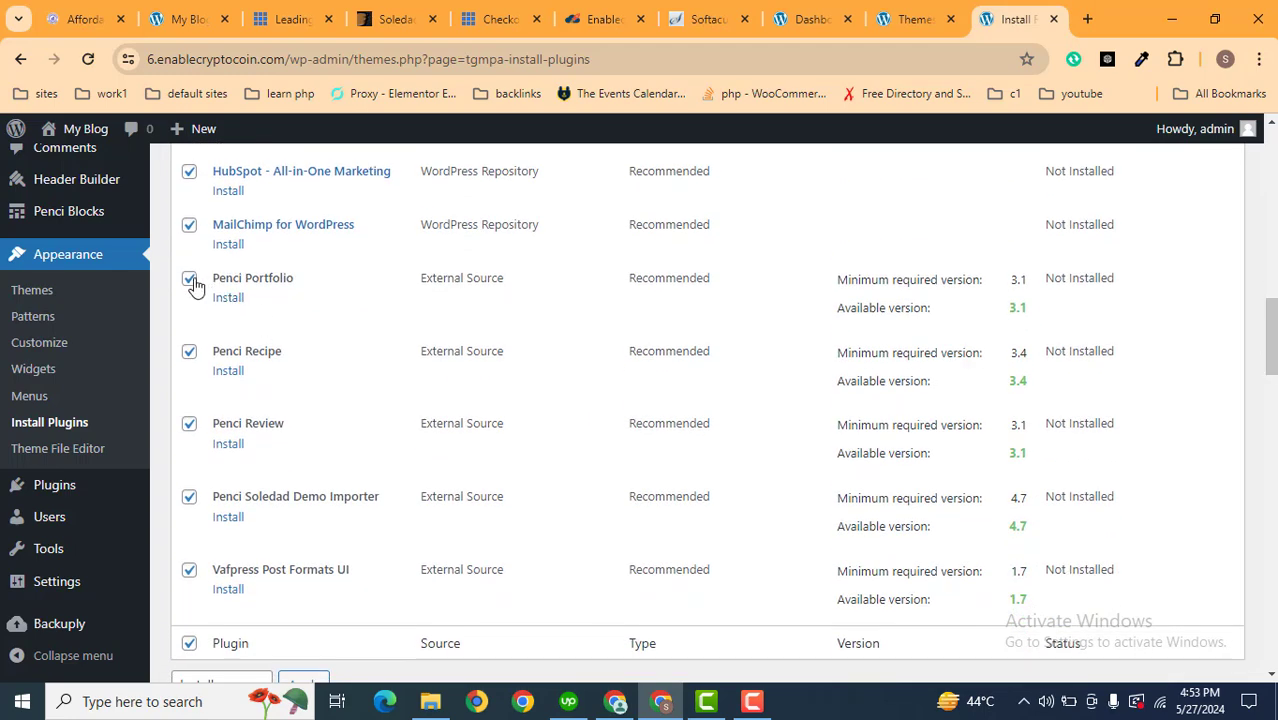
click(189, 352)
click(190, 424)
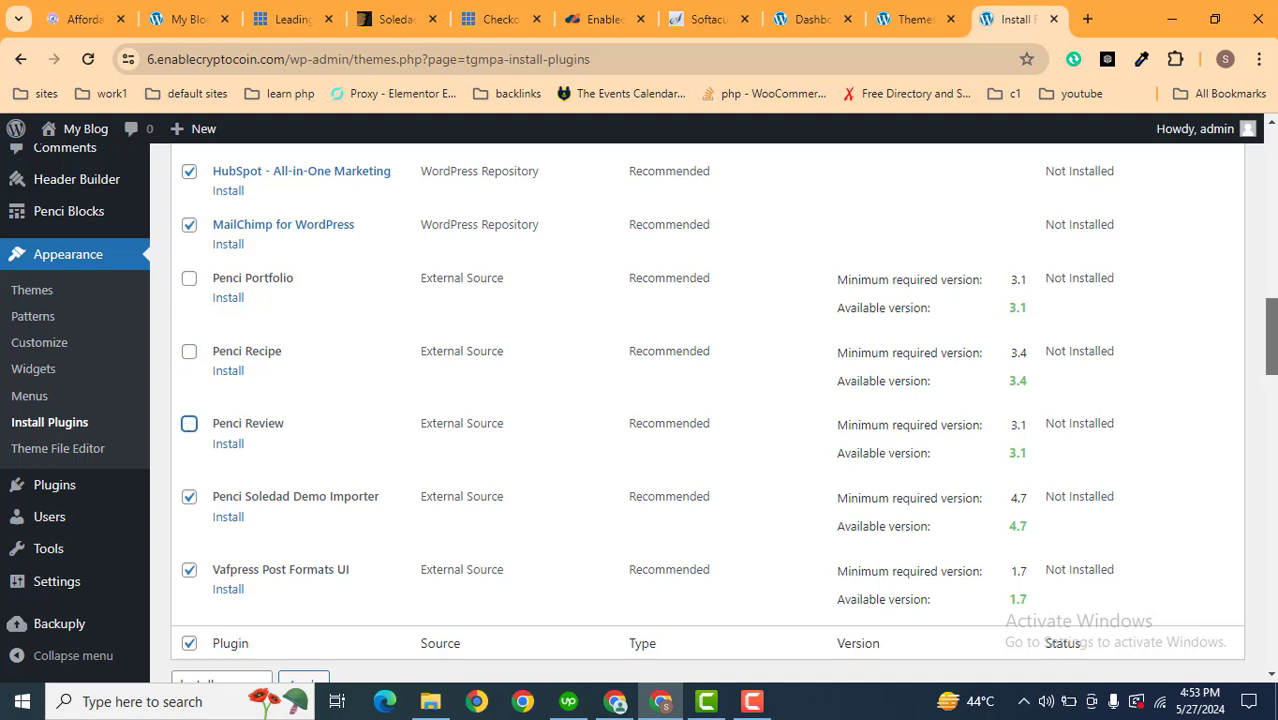
scroll(1270, 340, down, 2)
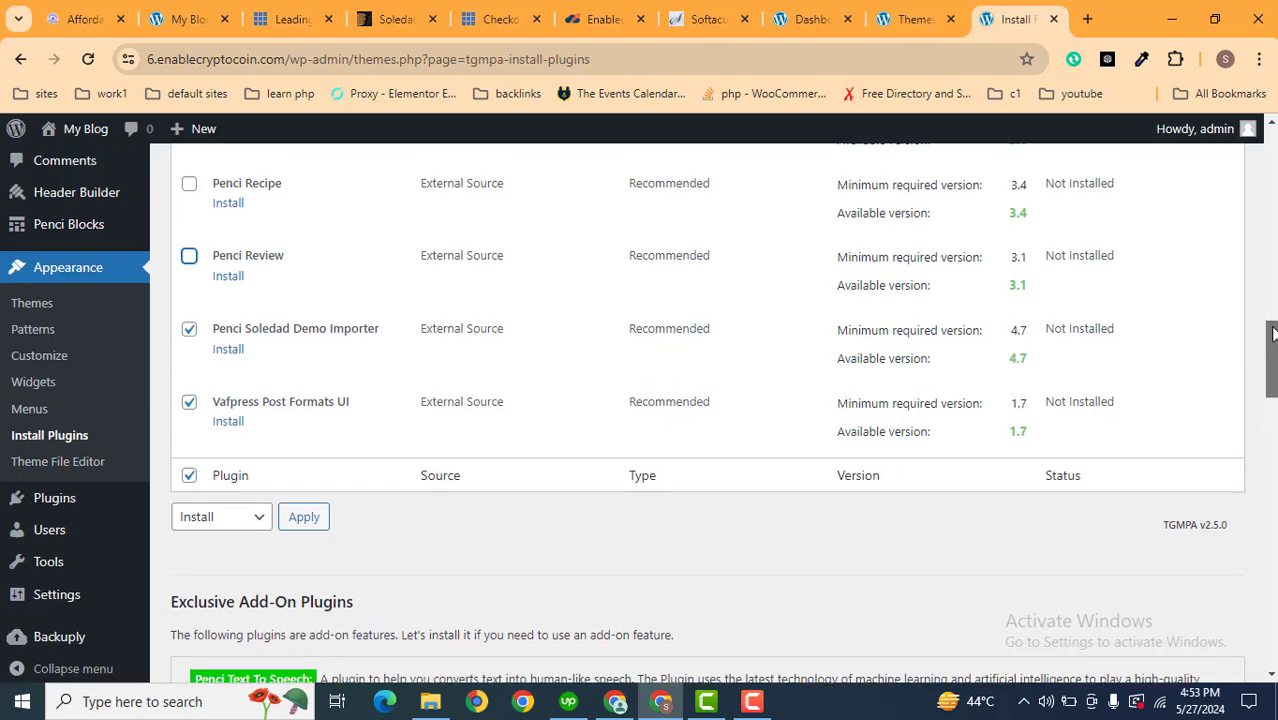
scroll(1100, 350, up, 7)
click(298, 392)
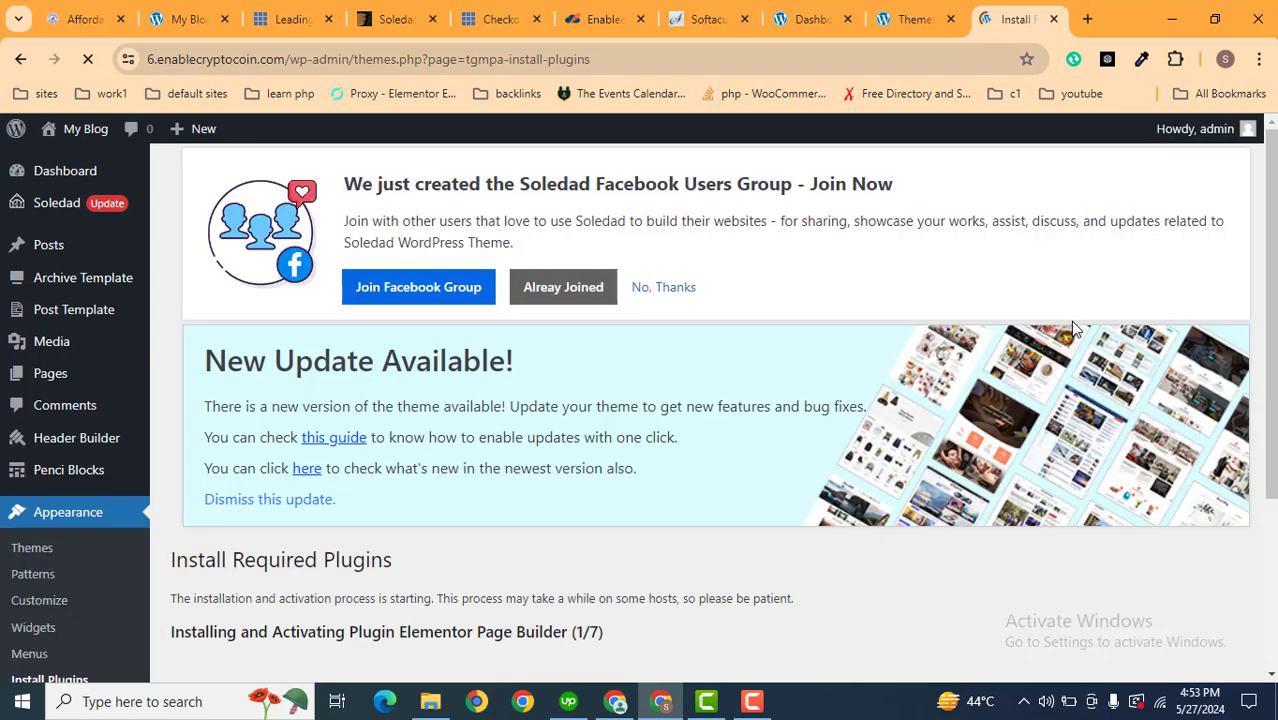
scroll(1092, 430, down, 2)
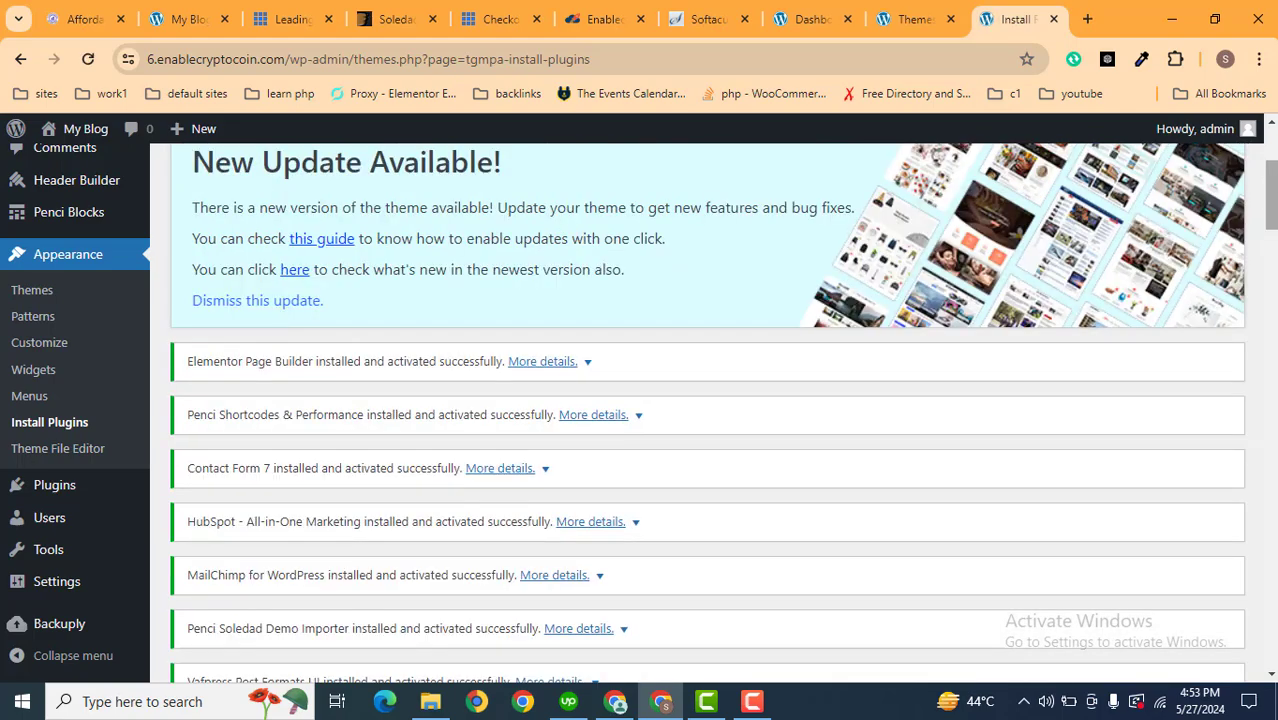
drag(1270, 198, 1273, 385)
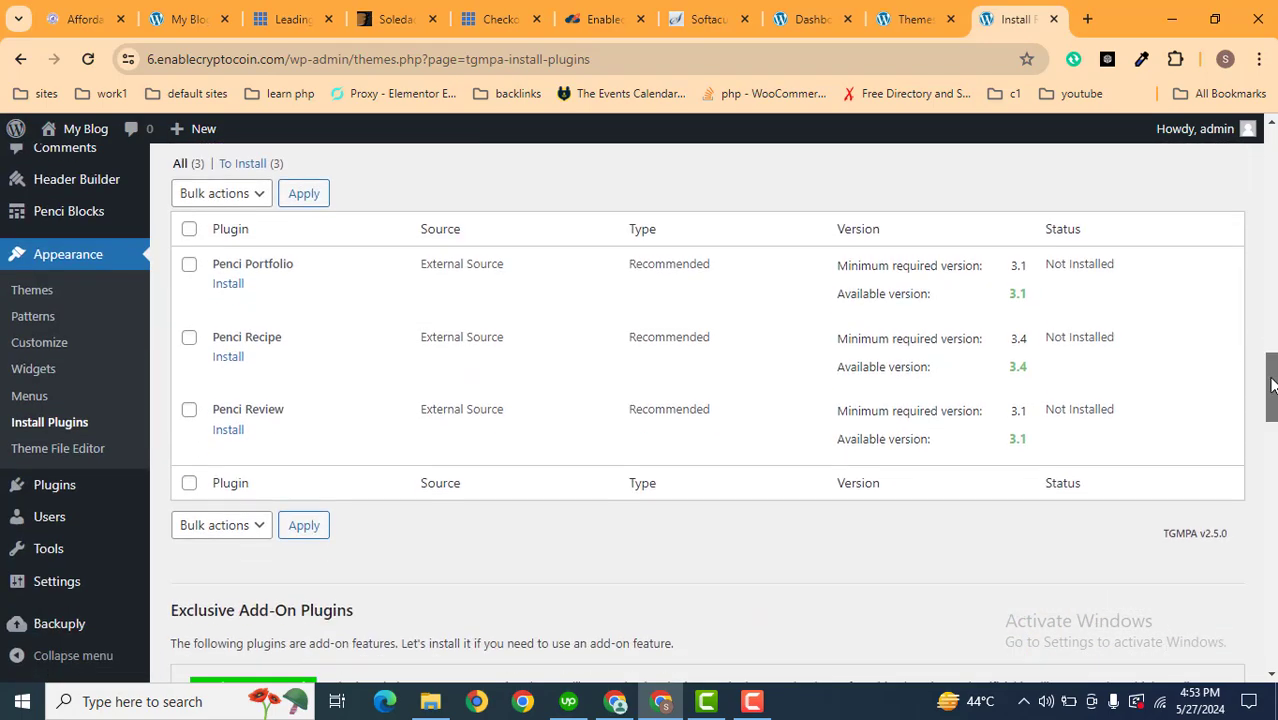
click(60, 486)
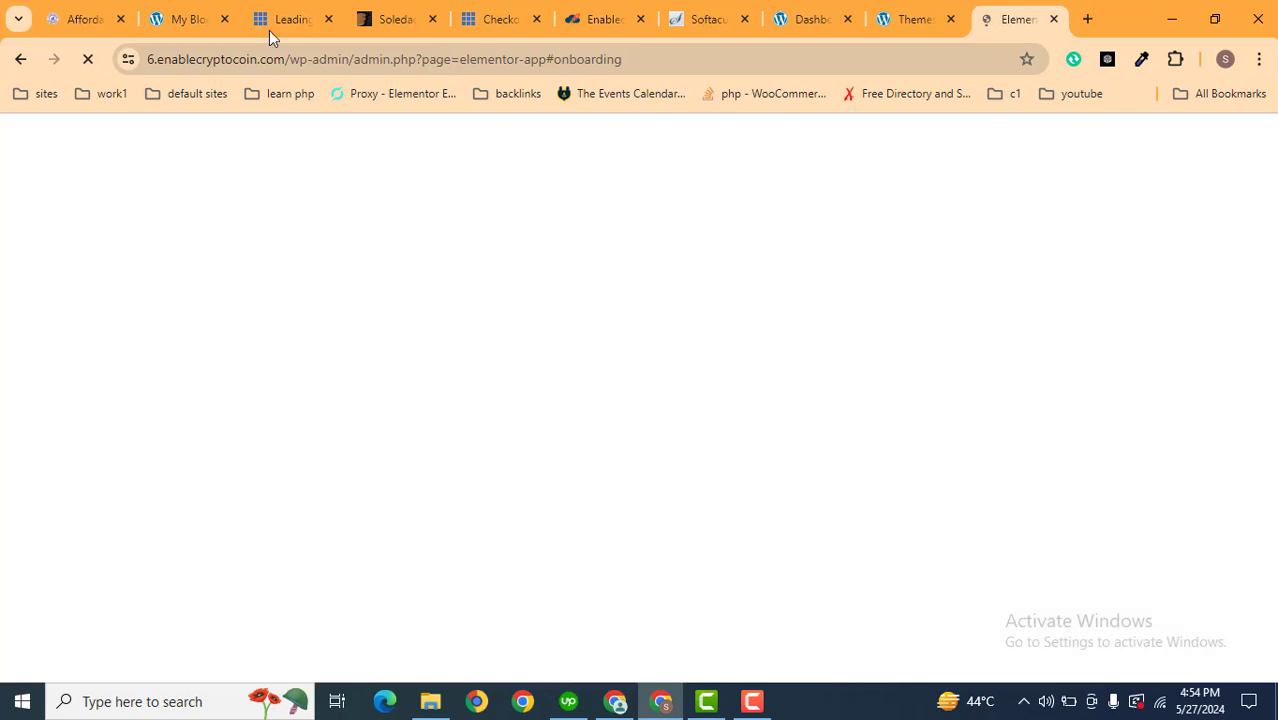
drag(355, 59, 1258, 177)
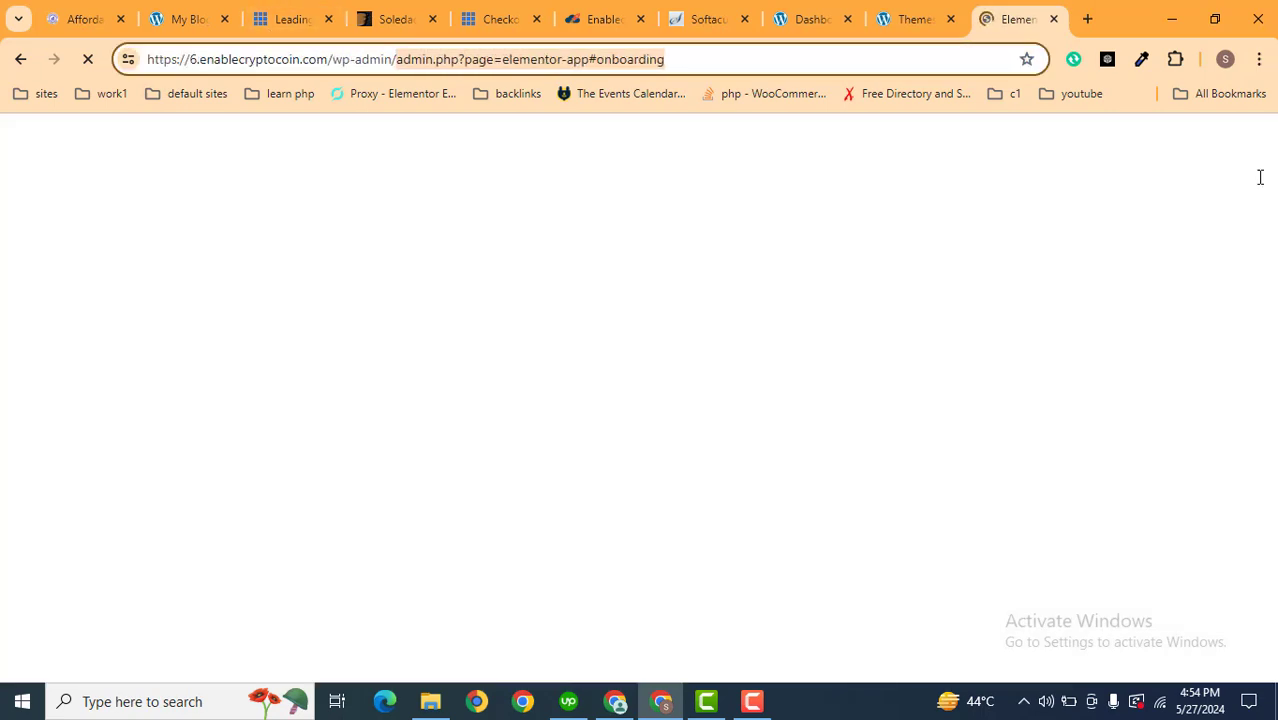
key(BackSpace)
key(Return)
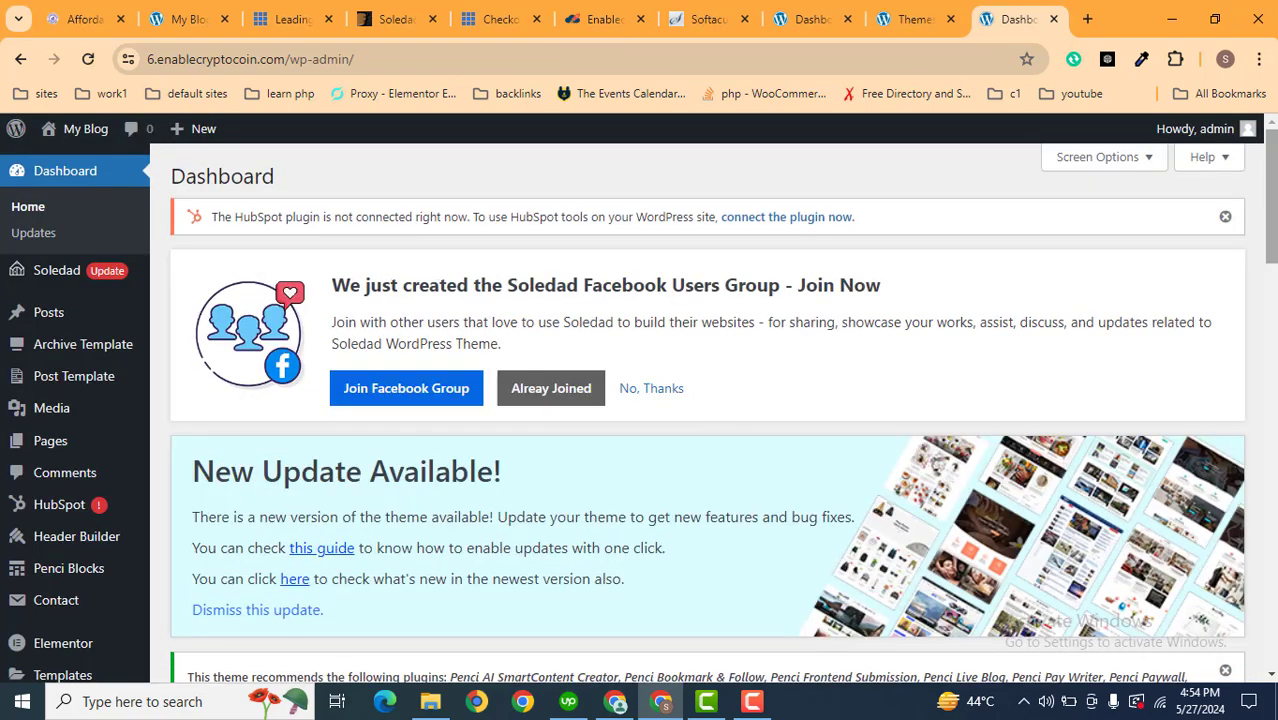
scroll(640, 340, down, 3)
Search the Import Demo Data list for 'car' and import the Cars demo, confirming with OK.
mouse_move(85, 453)
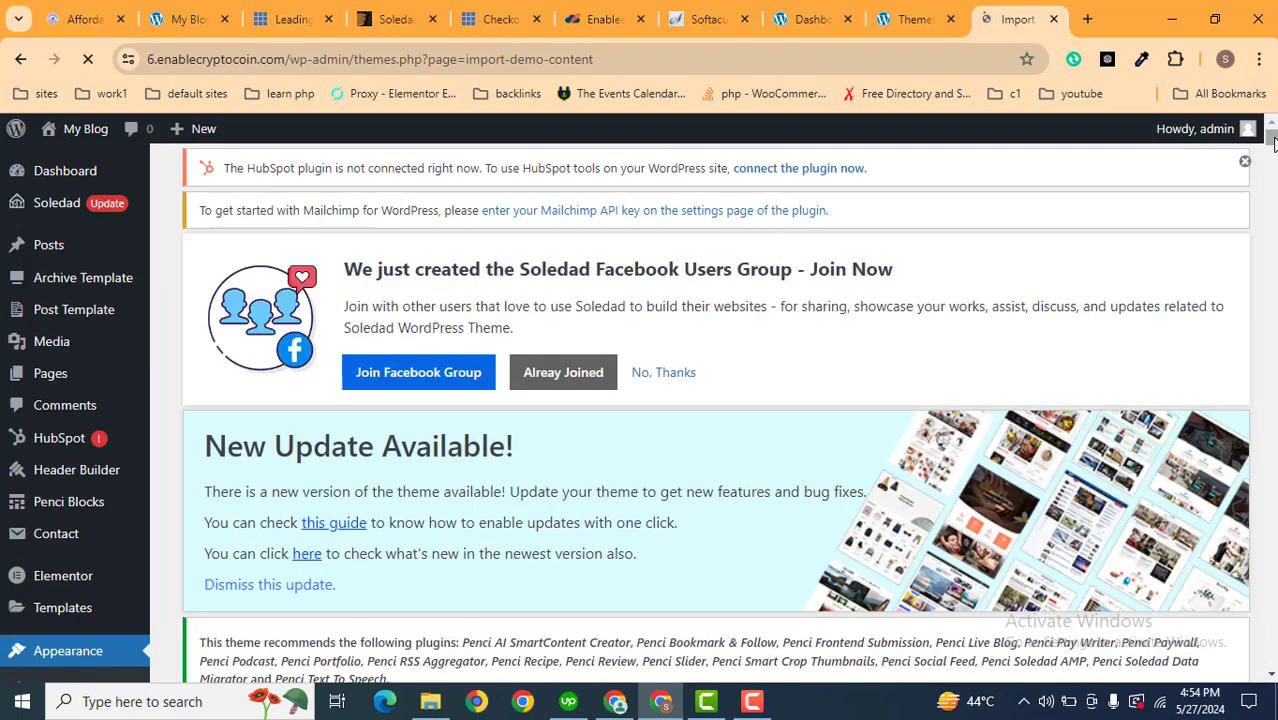
mouse_move(1273, 143)
mouse_down()
mouse_move(1273, 228)
mouse_move(1273, 167)
mouse_up()
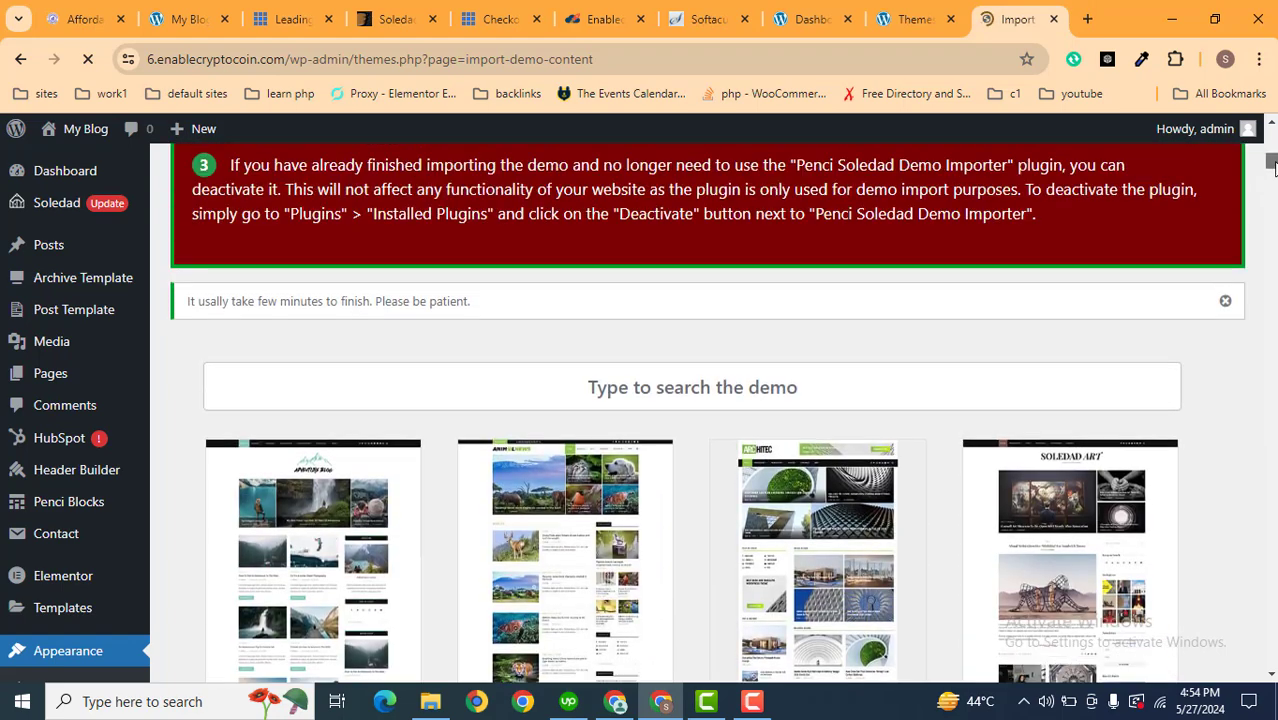
click(624, 400)
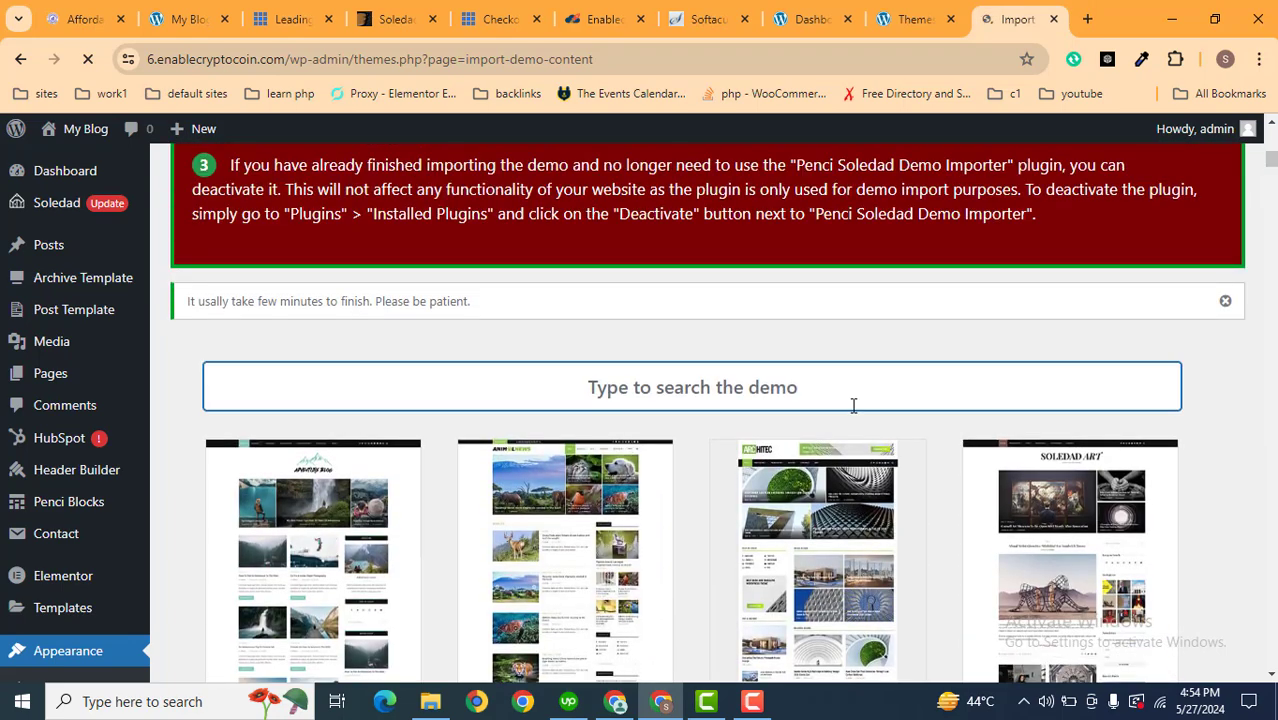
text(car)
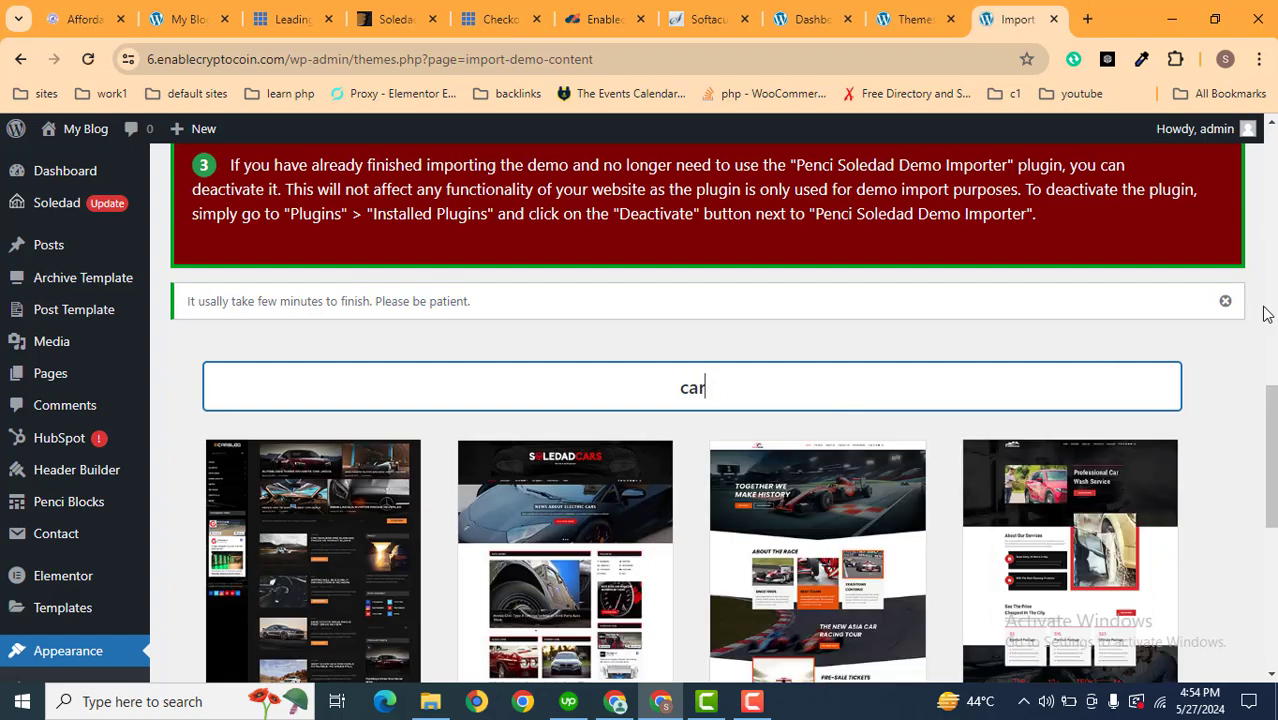
scroll(1268, 450, down, 2)
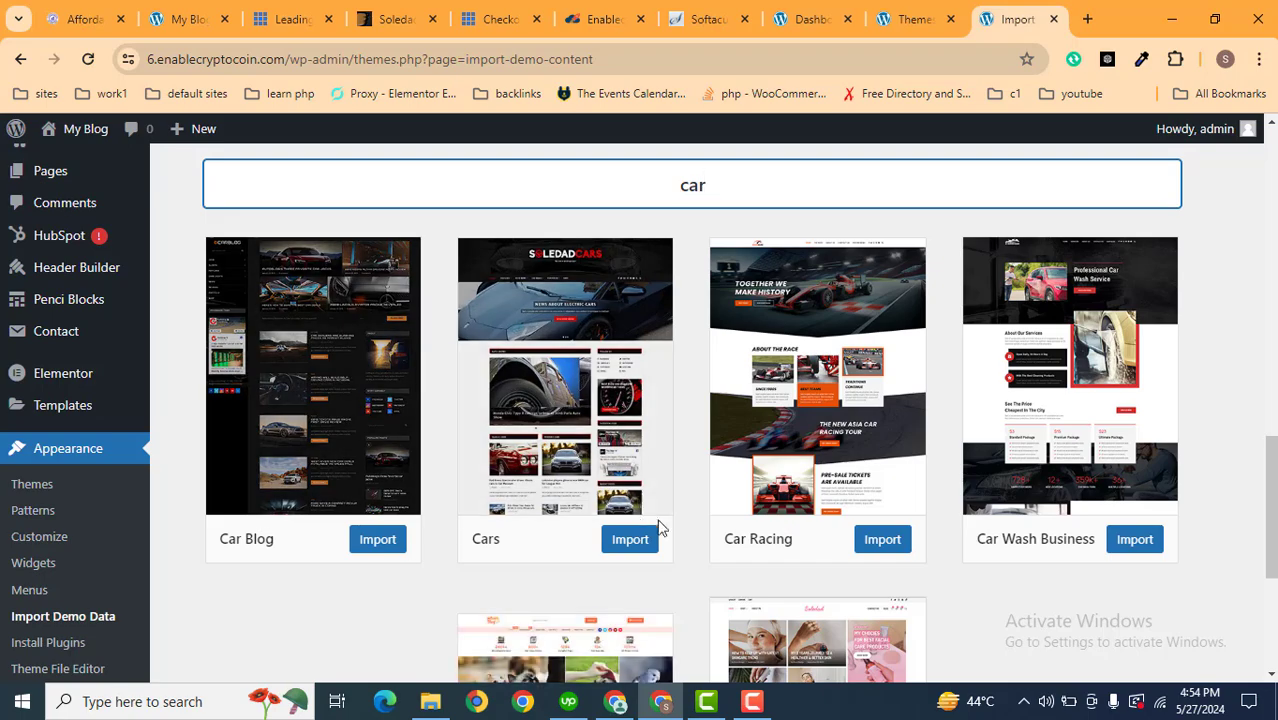
mouse_move(1270, 474)
mouse_down()
mouse_move(1270, 572)
mouse_move(1262, 458)
mouse_move(1265, 482)
mouse_up()
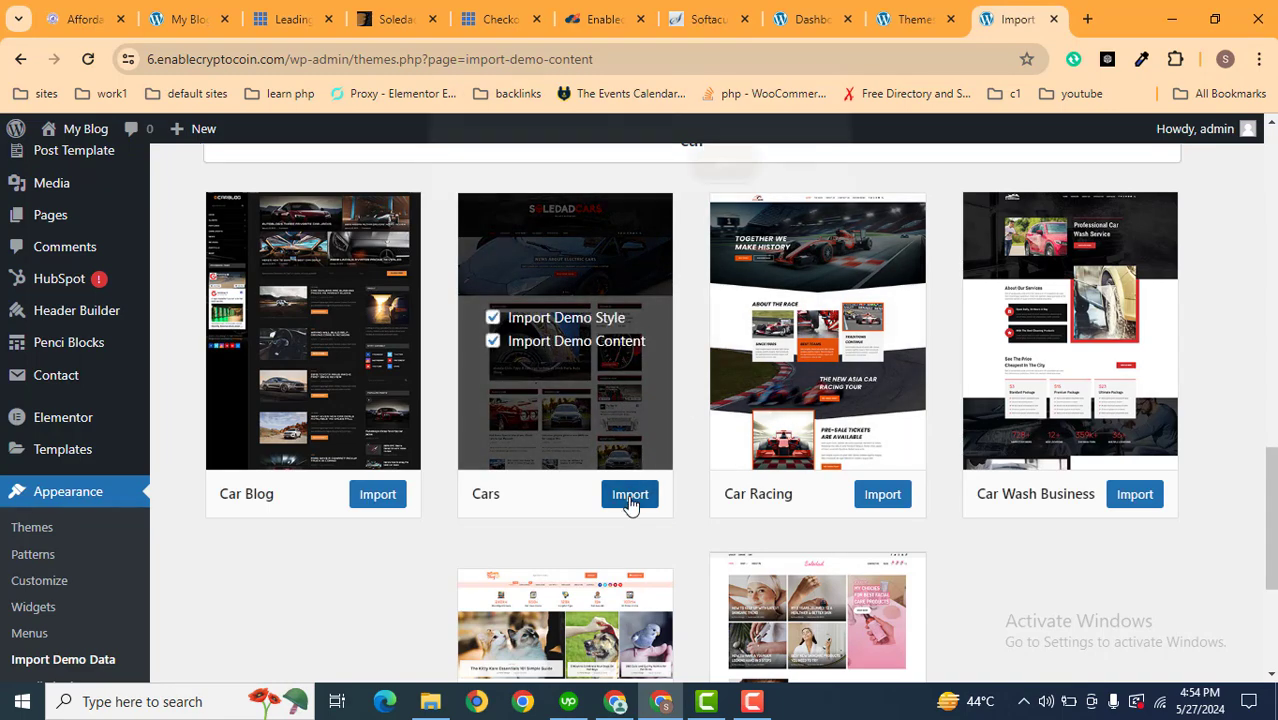
click(629, 497)
click(721, 177)
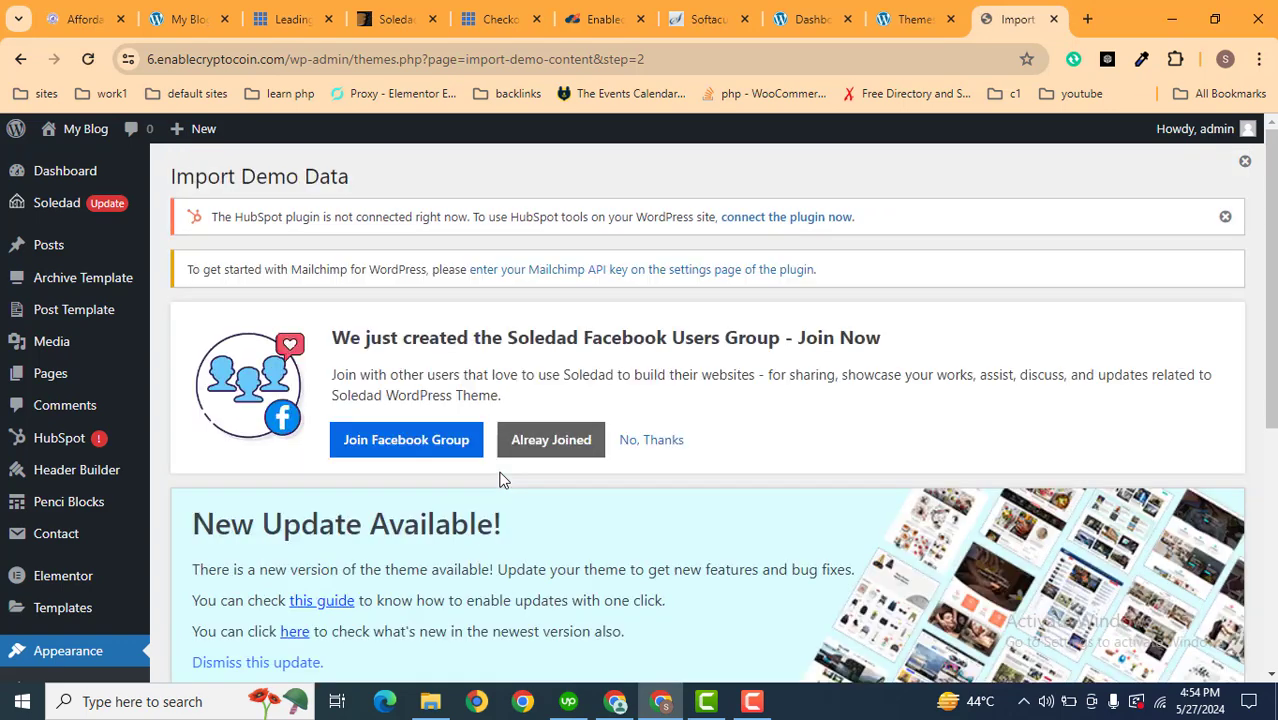
Wait for the Cars demo import to complete, then view the Soledad Cars front page.
drag(1271, 281, 1271, 496)
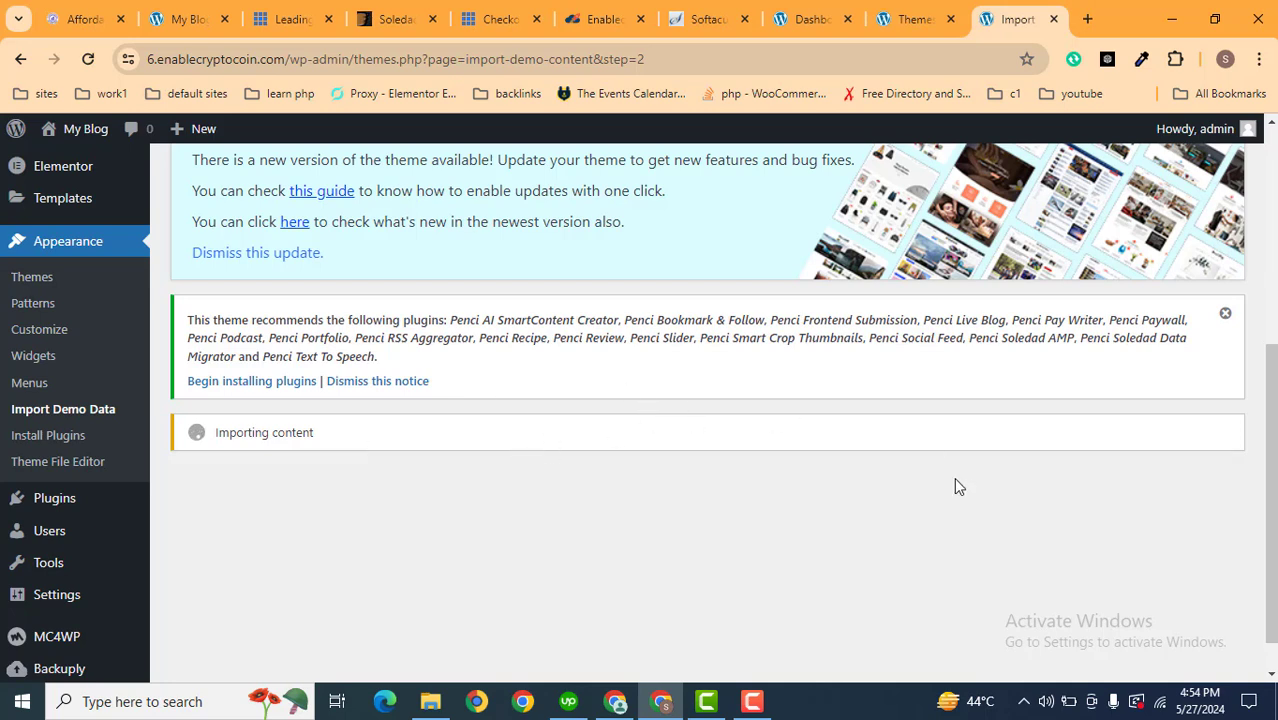
click(752, 701)
click(1188, 615)
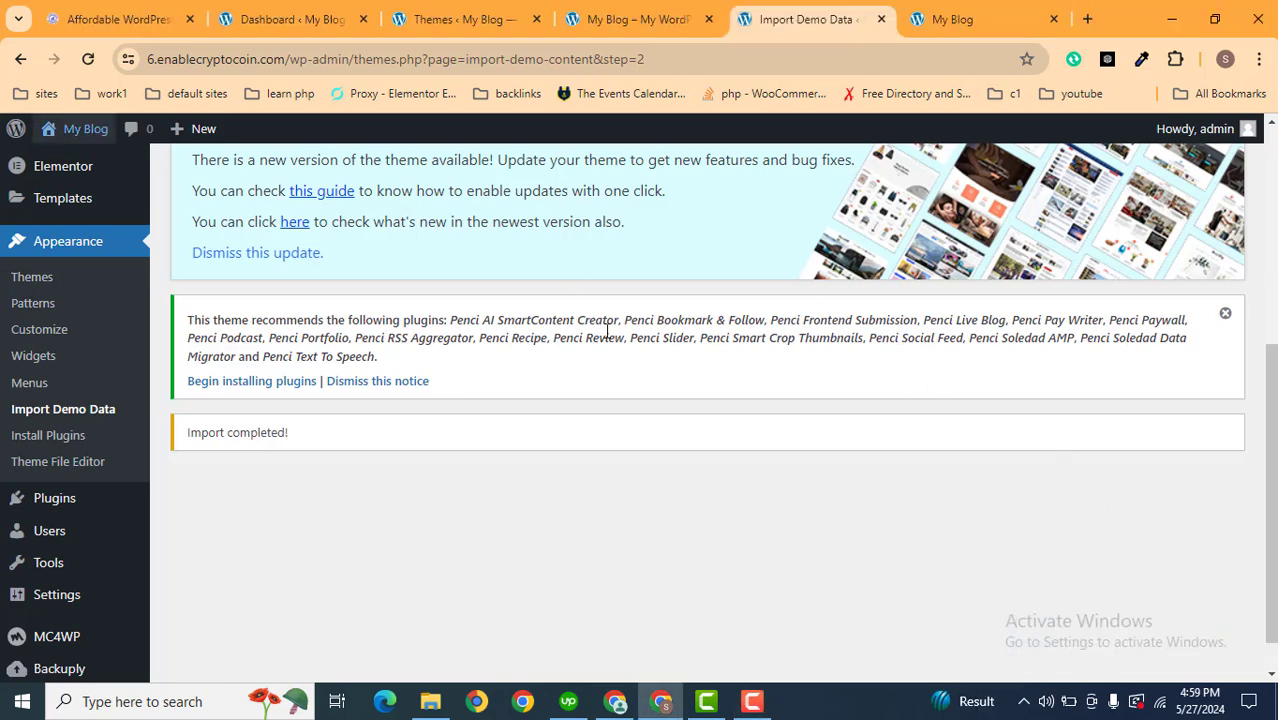
click(975, 12)
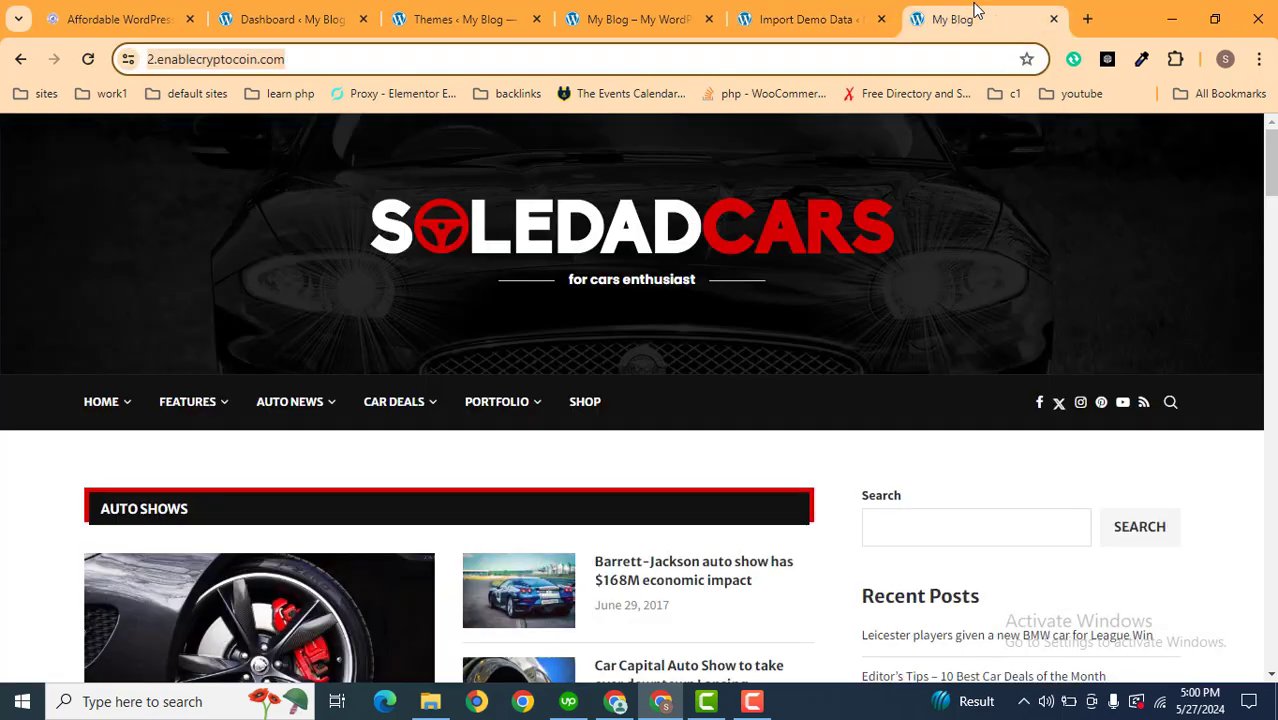
Paste the site URL into a new tab, go to wp-admin and log in.
click(877, 55)
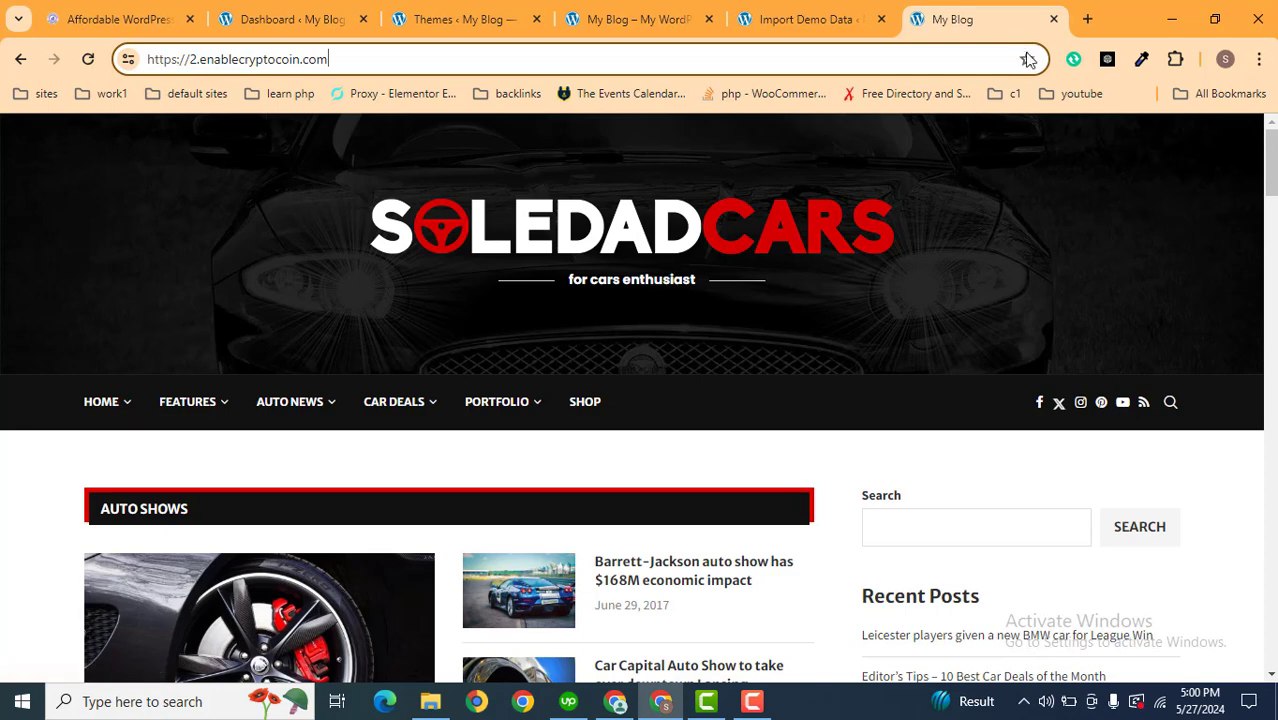
key(ctrl+a)
key(ctrl+c)
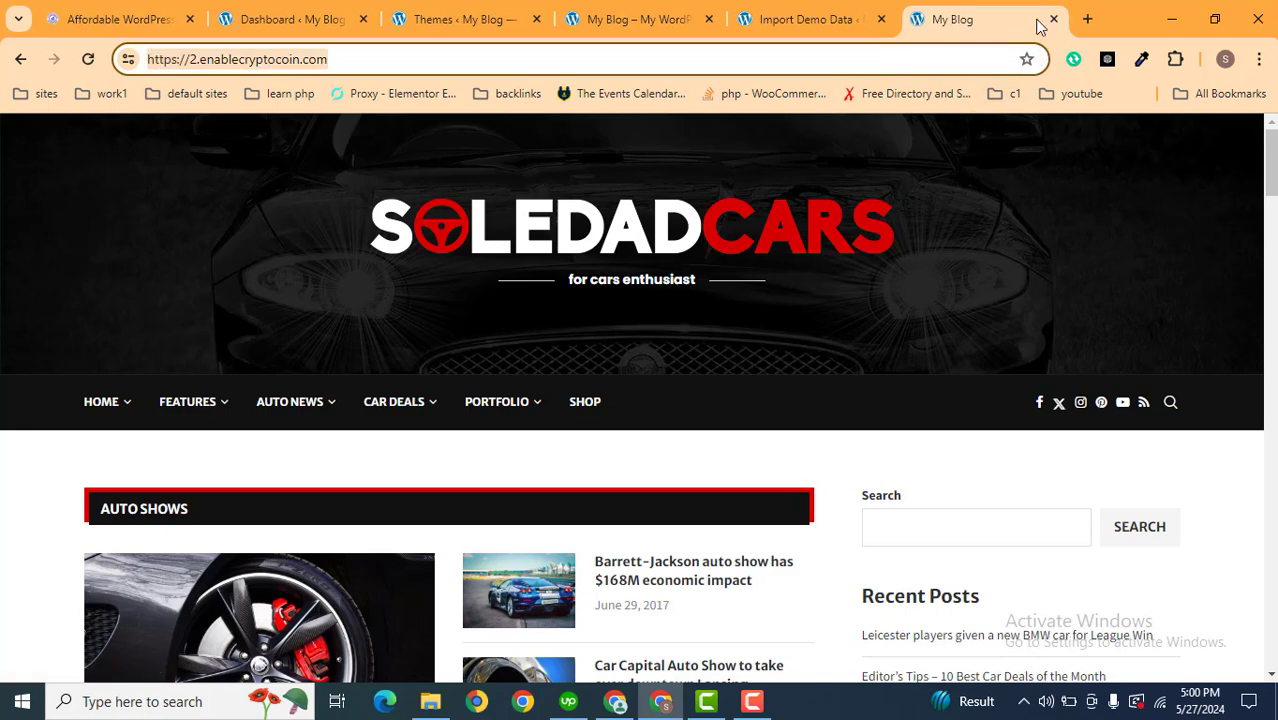
click(1089, 18)
key(ctrl+v)
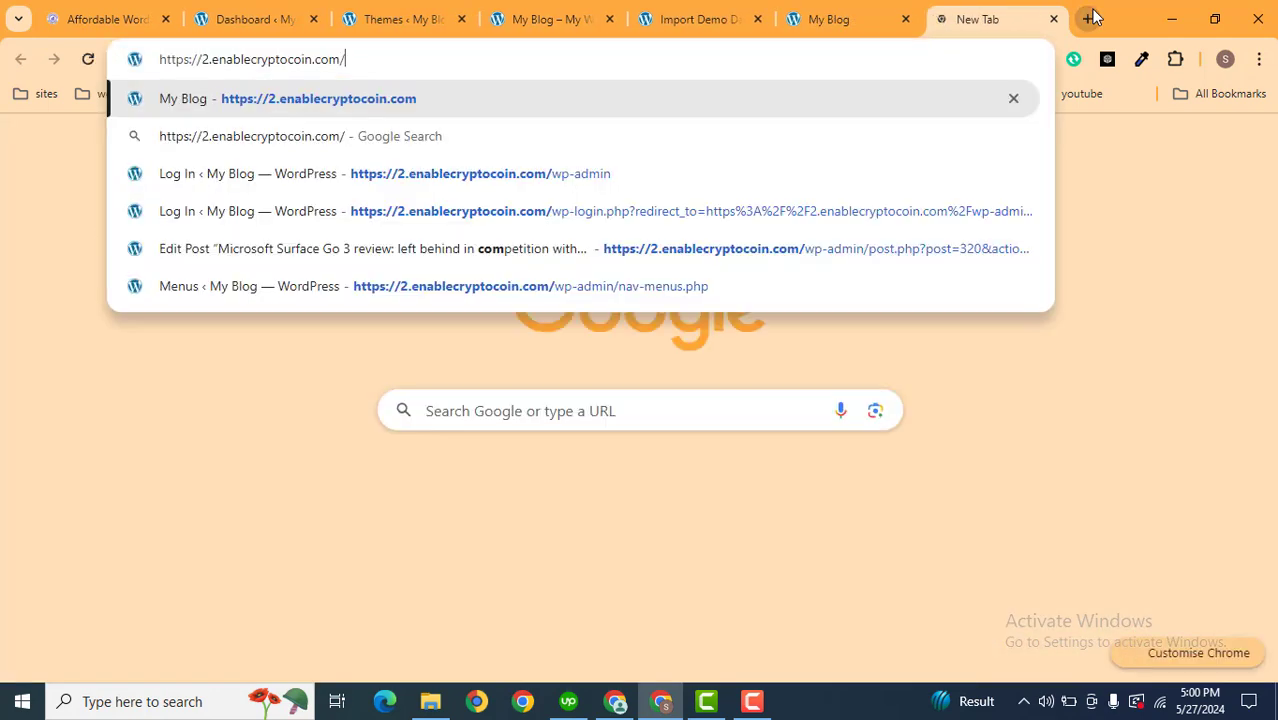
key(Down)
key(Down)
key(Return)
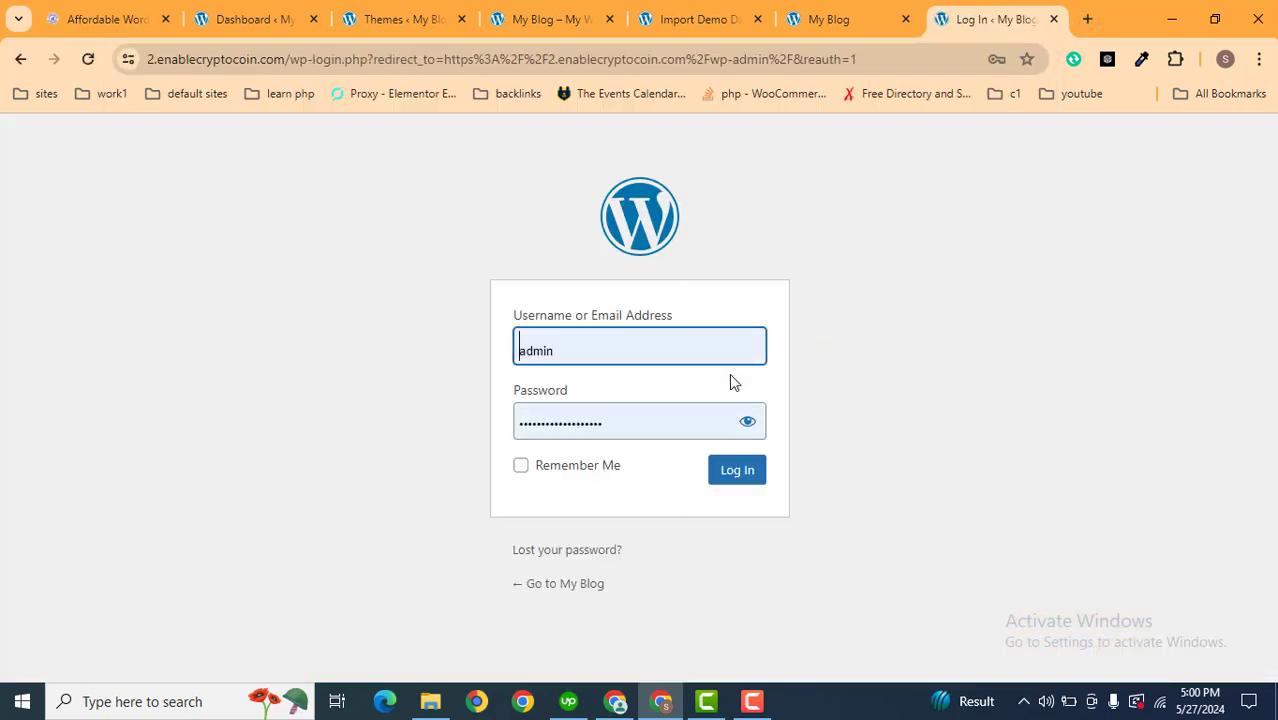
click(740, 466)
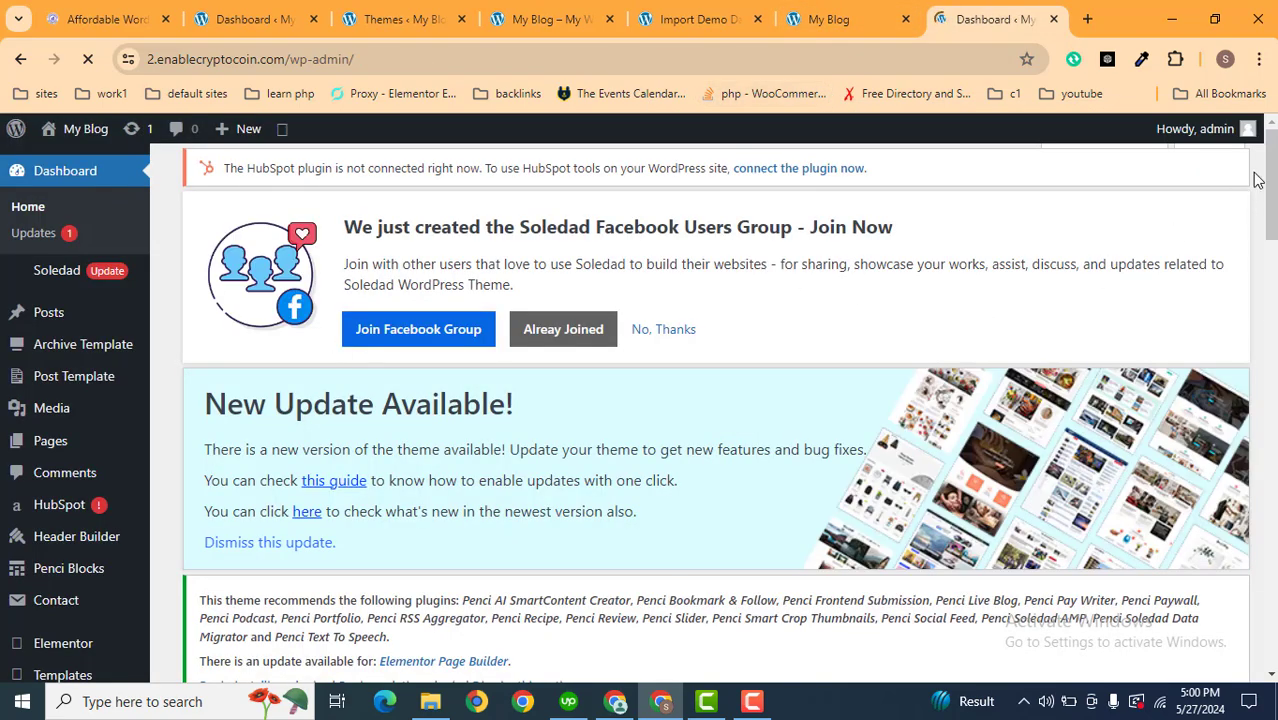
scroll(1258, 178, down, 3)
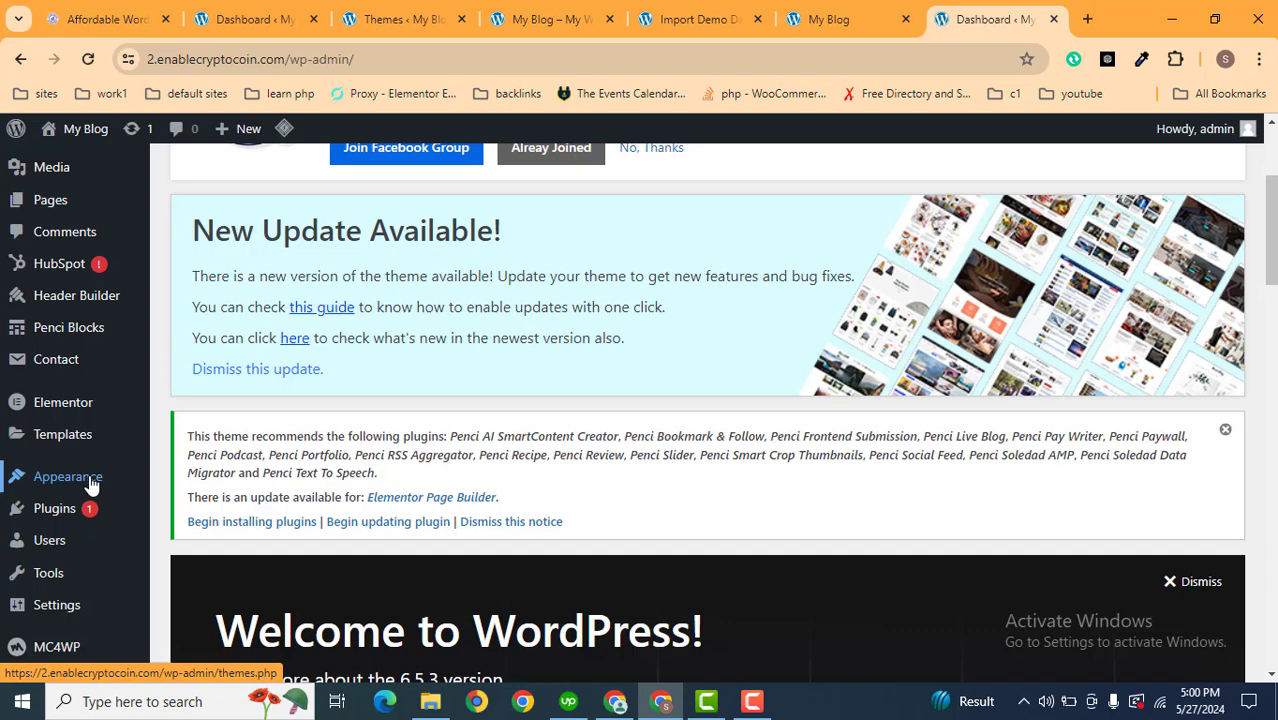
Open Appearance > Customize in a new tab.
mouse_move(72, 488)
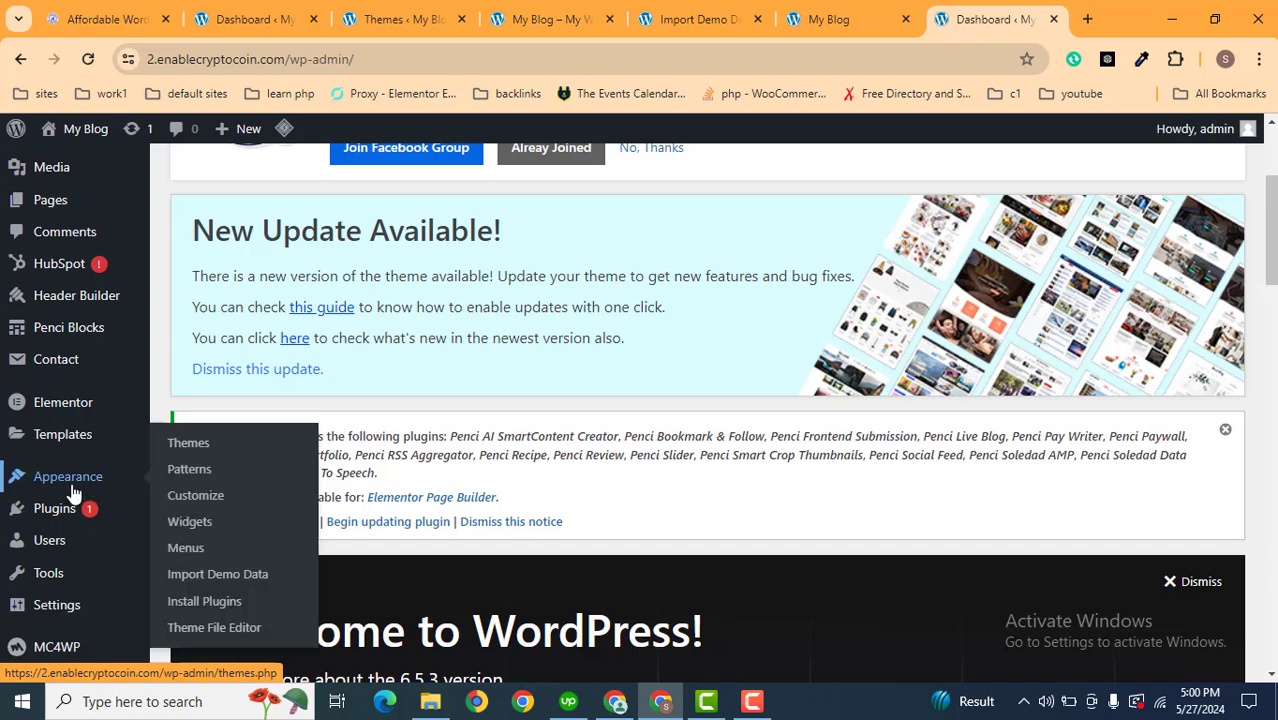
ctrl+click(197, 497)
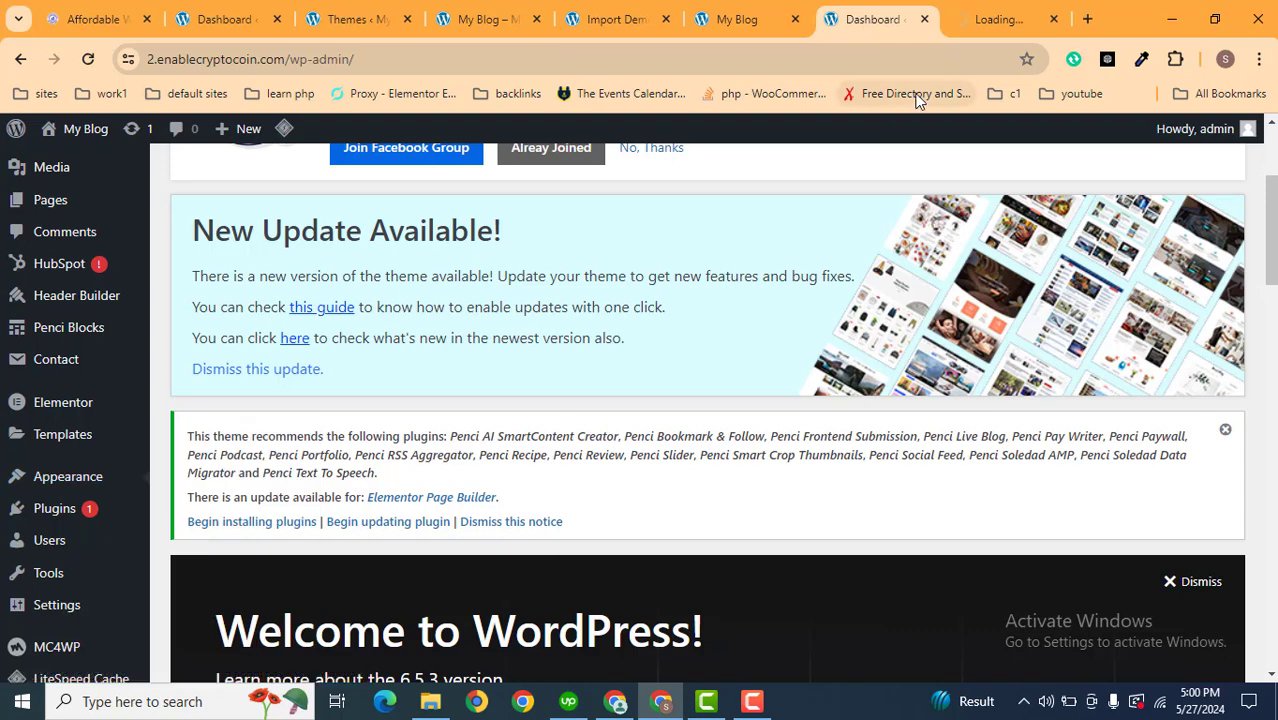
click(988, 10)
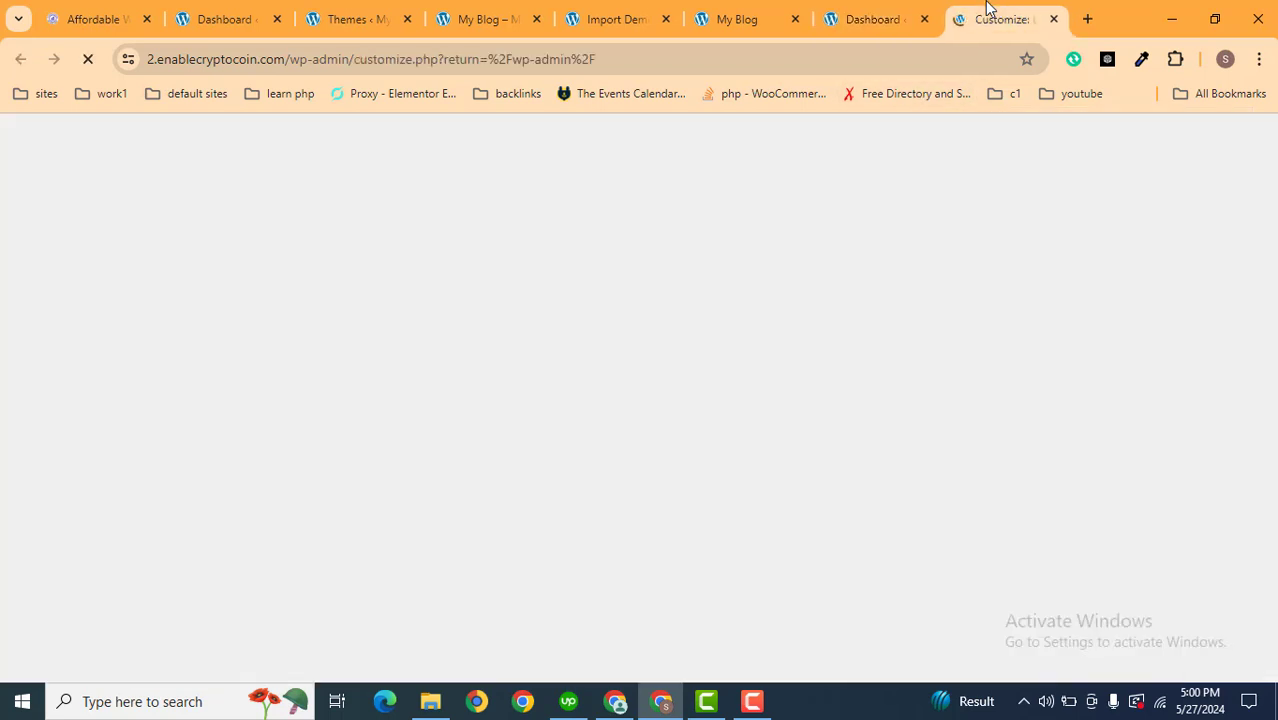
Inspect the Logo & Header logo image picker without changing the logo.
drag(988, 10, 728, 12)
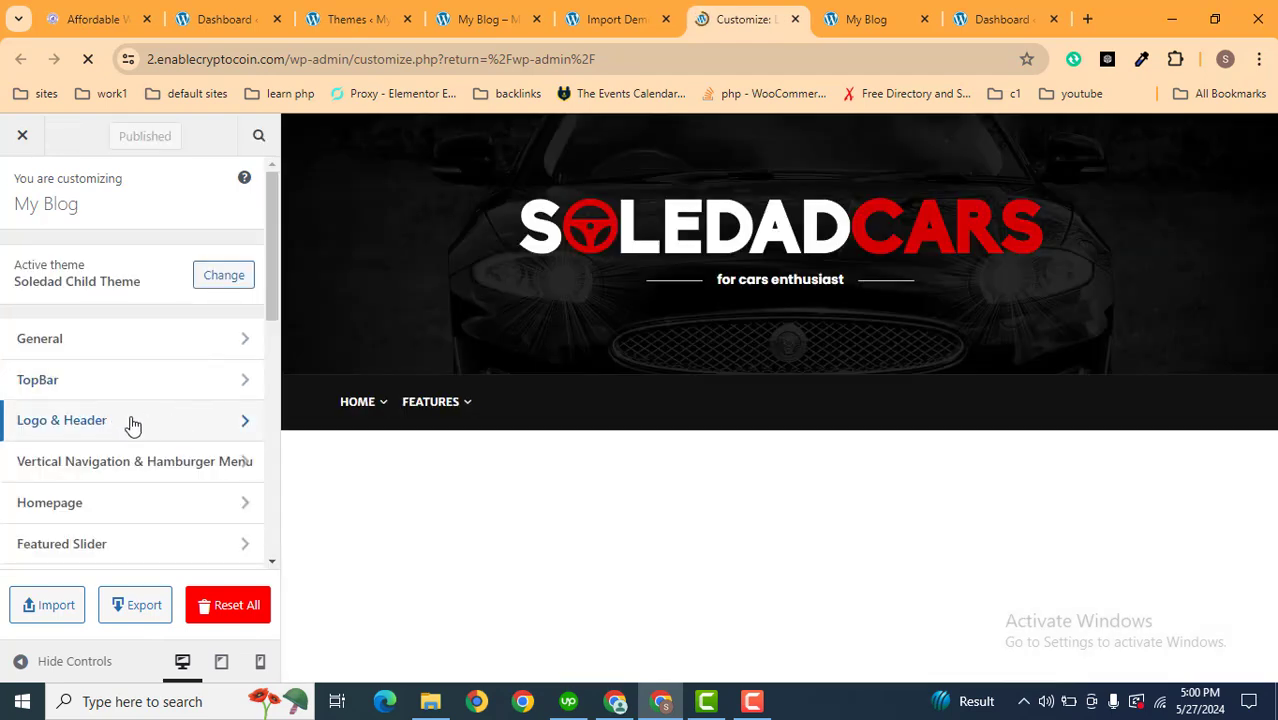
click(128, 422)
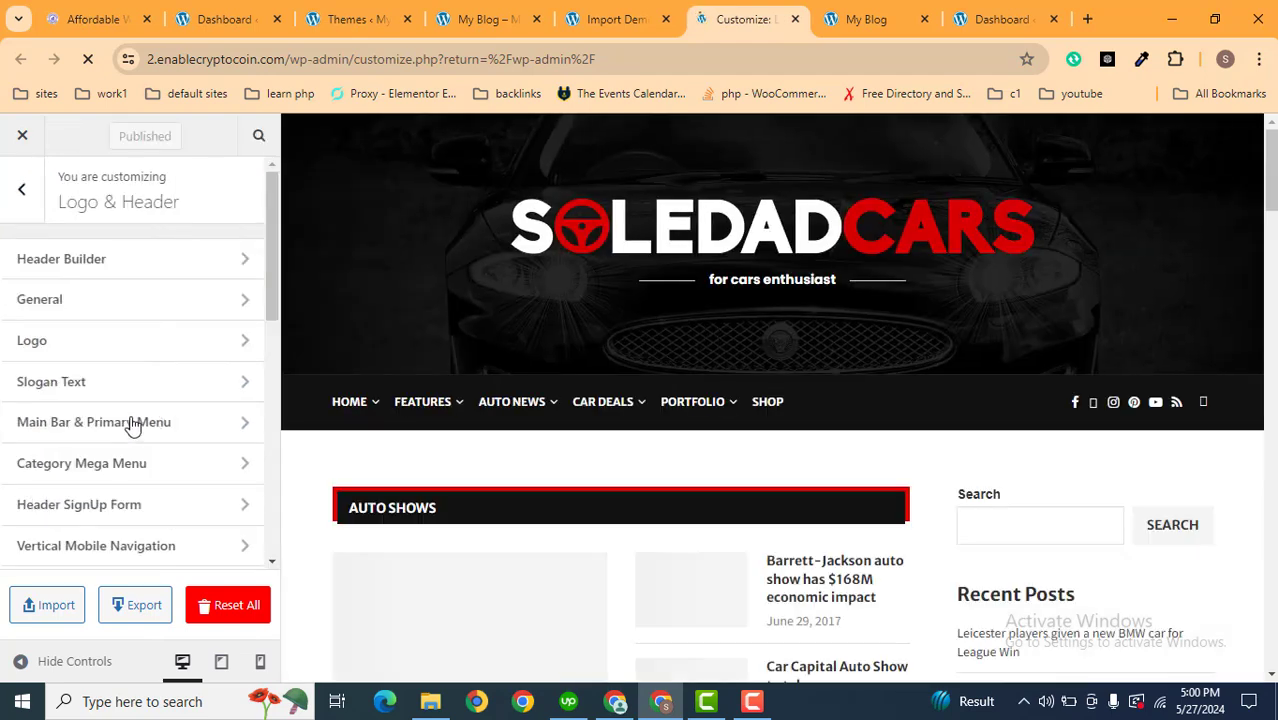
click(64, 342)
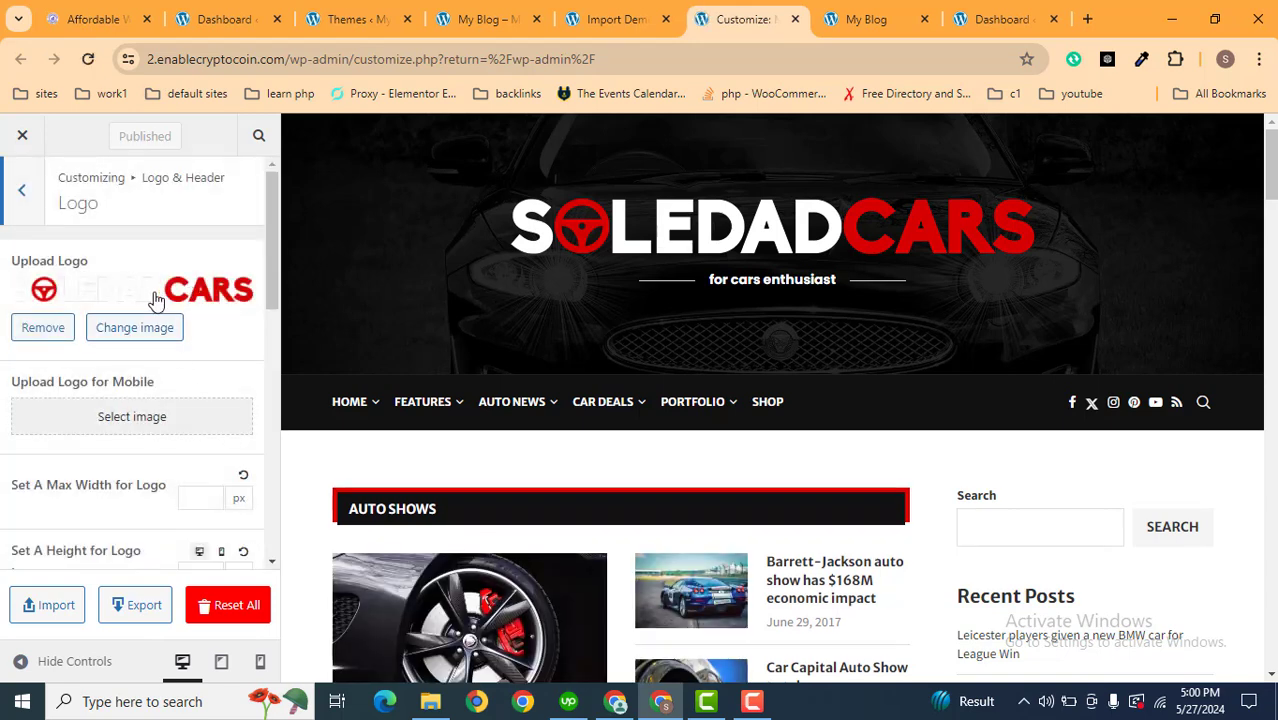
click(133, 333)
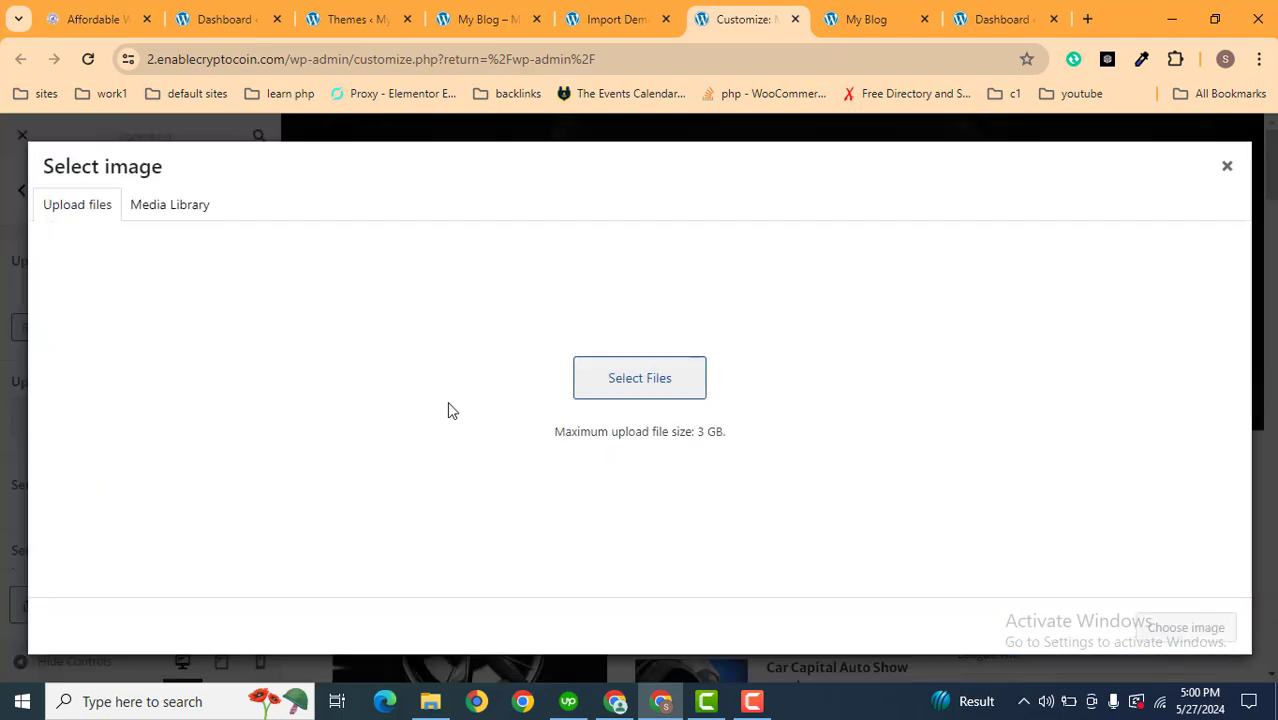
click(1227, 166)
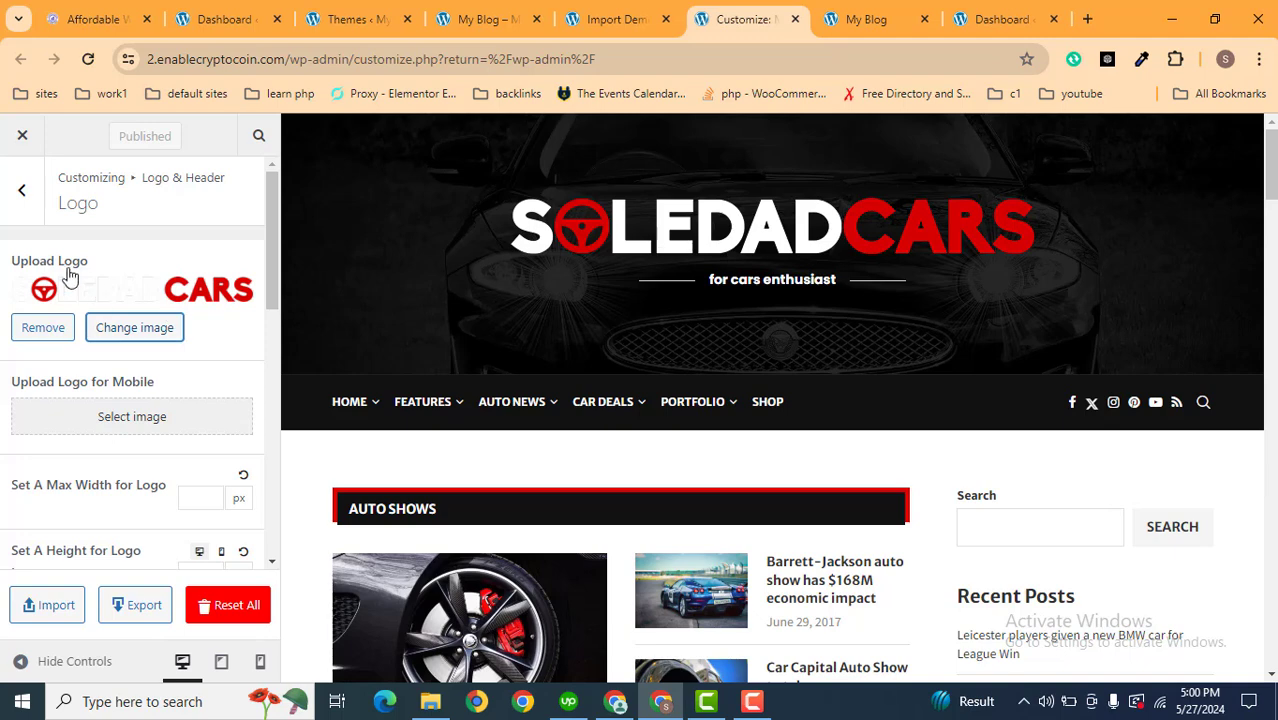
click(20, 195)
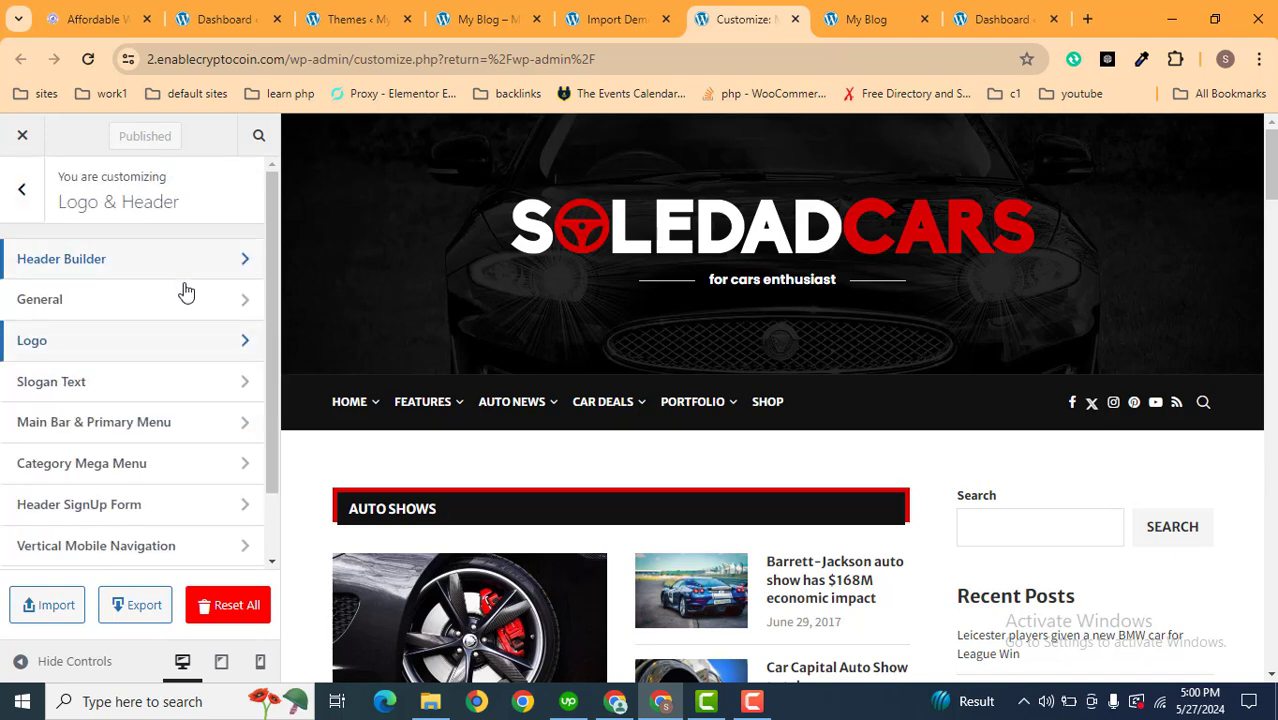
Review the slogan text 'for cars enthusiast' and leave it unchanged.
click(135, 390)
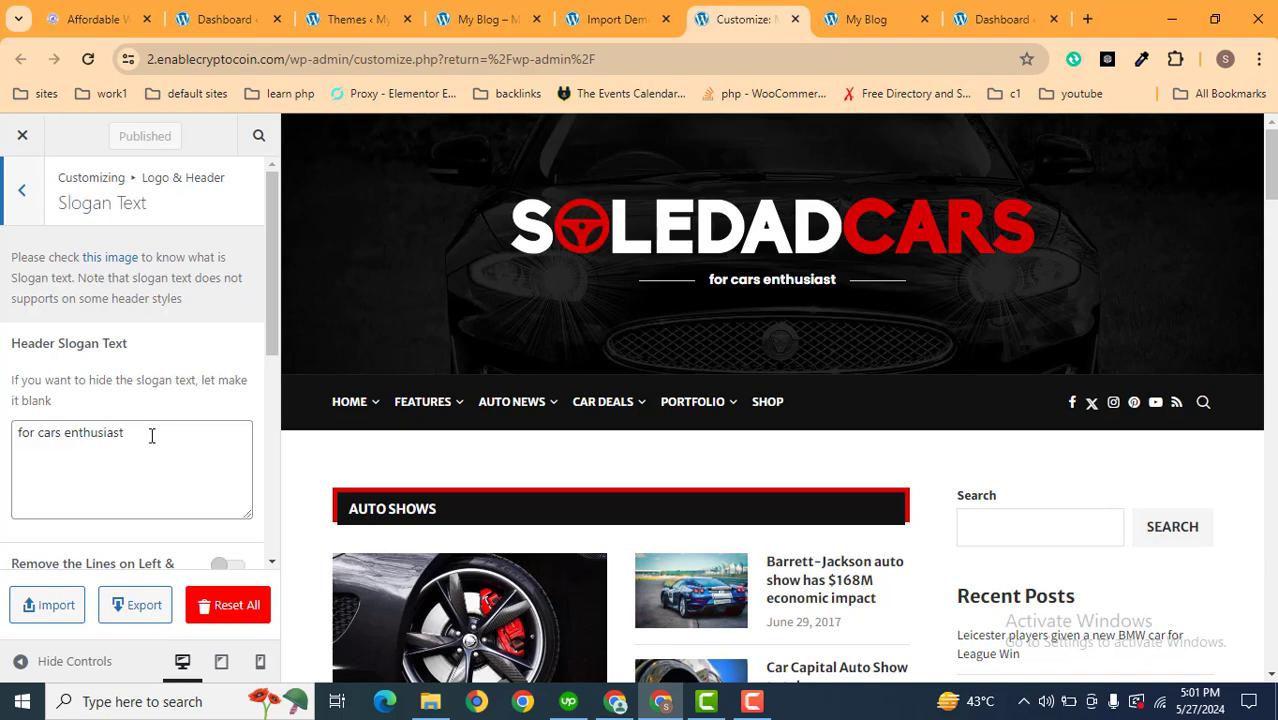
drag(151, 434, 5, 443)
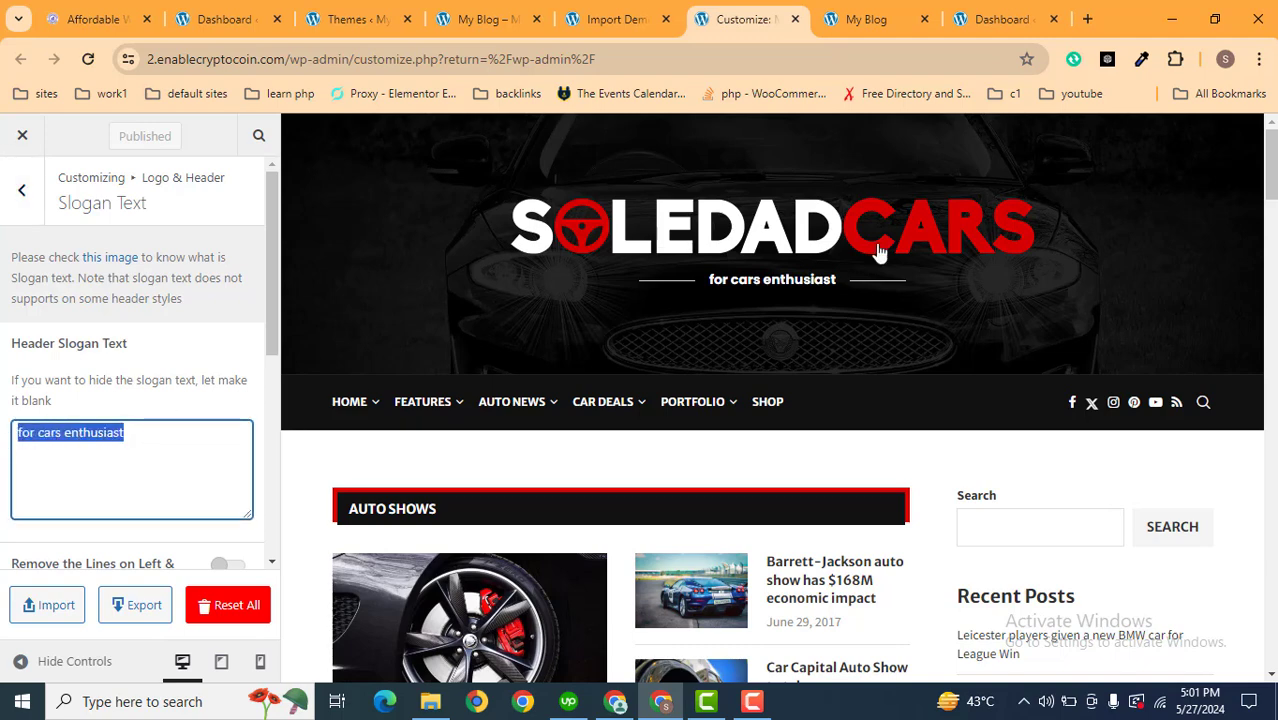
click(5, 198)
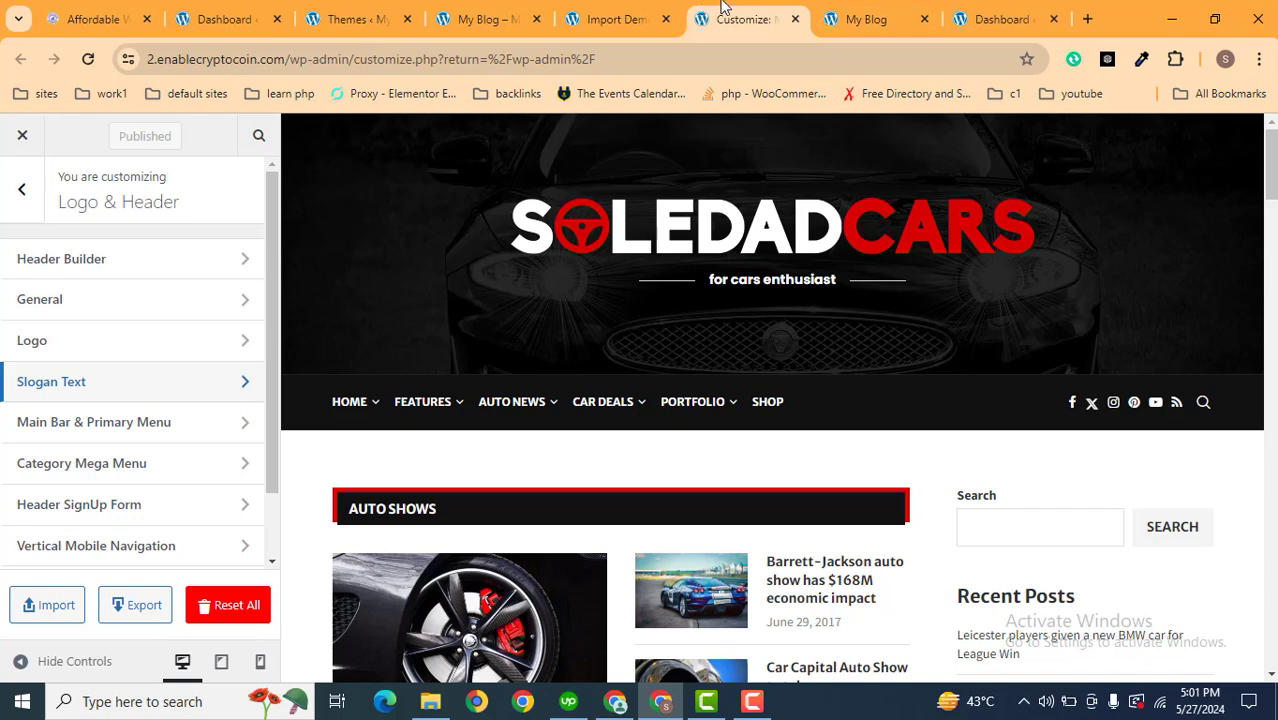
Open Appearance > Menus in a new tab and glance at the live front page.
click(990, 19)
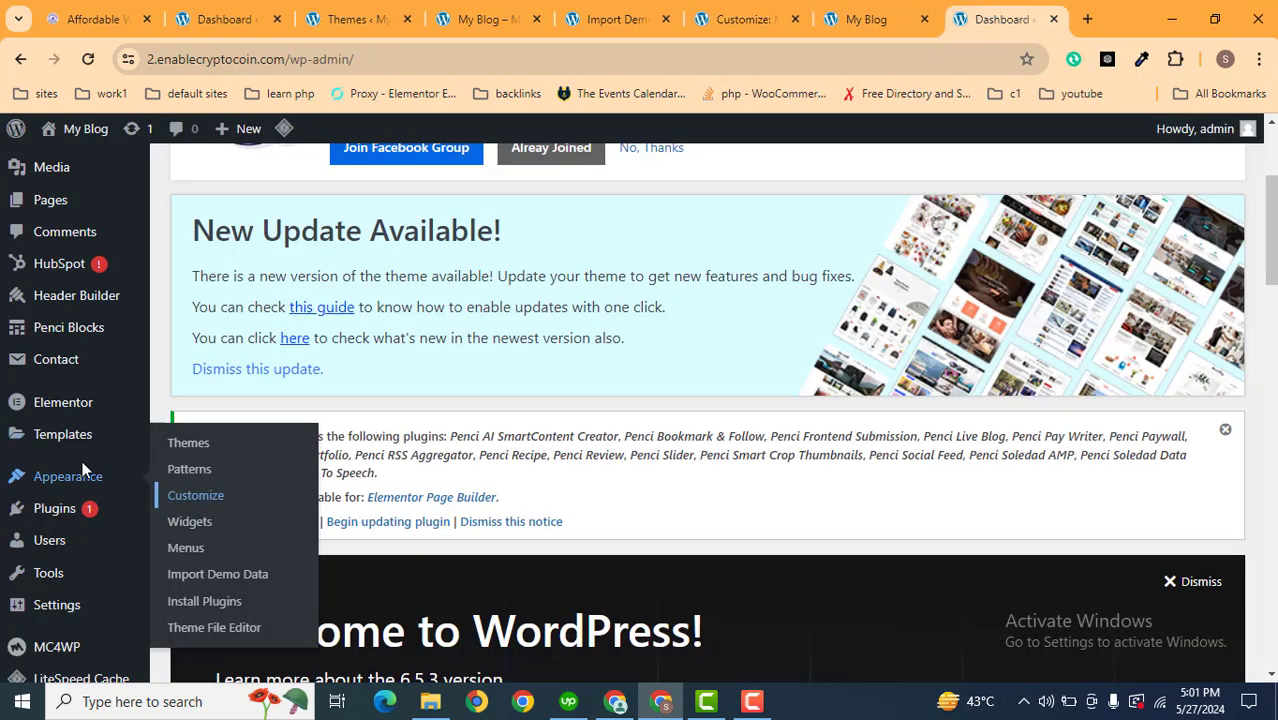
middle_click(195, 550)
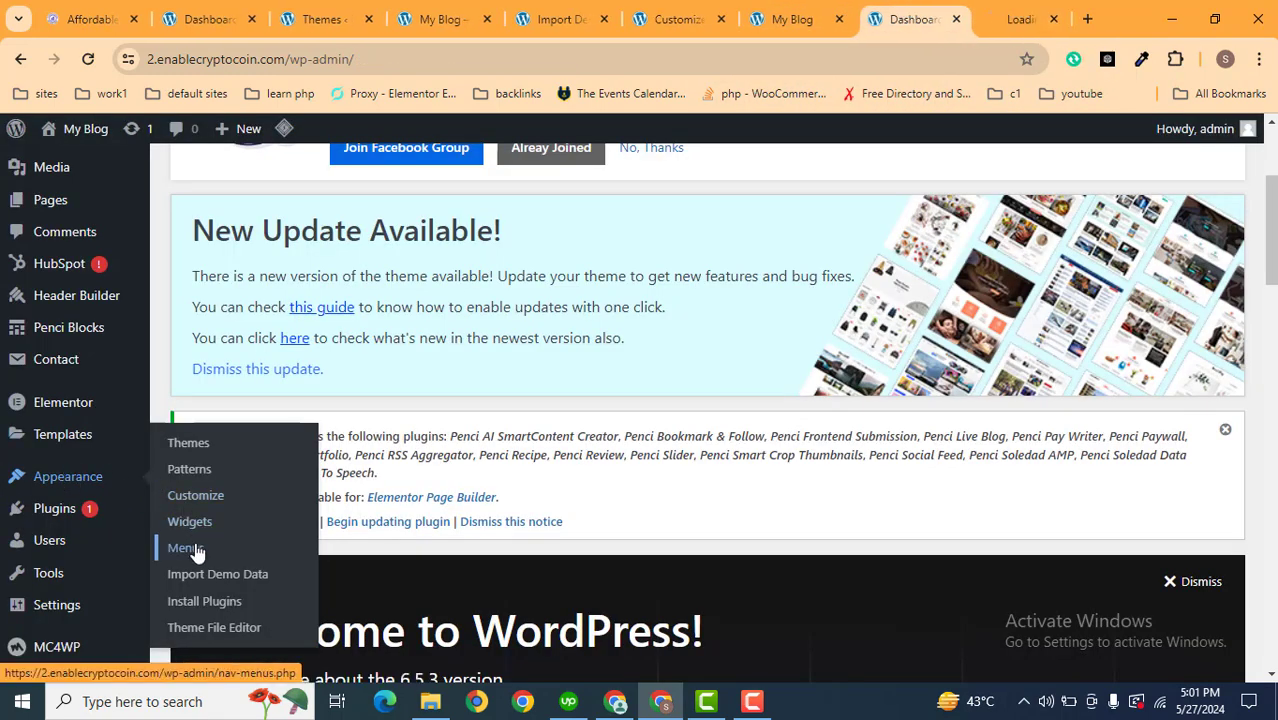
click(1000, 19)
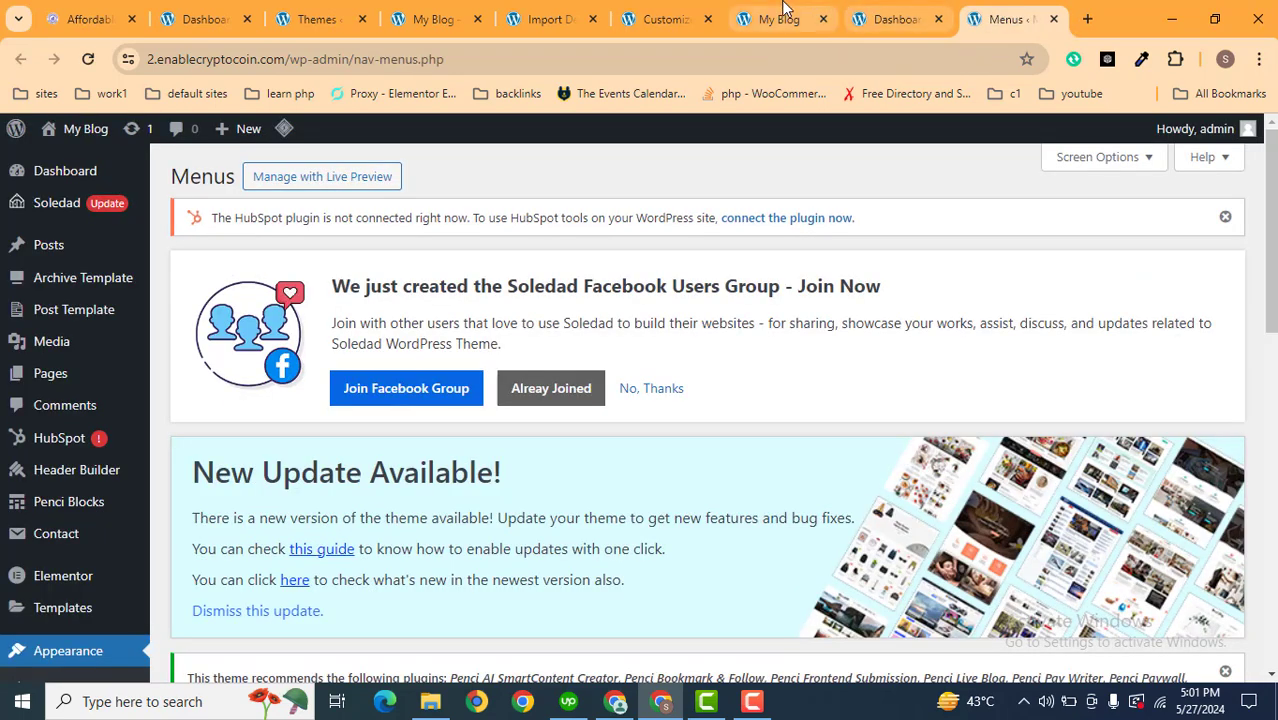
click(783, 12)
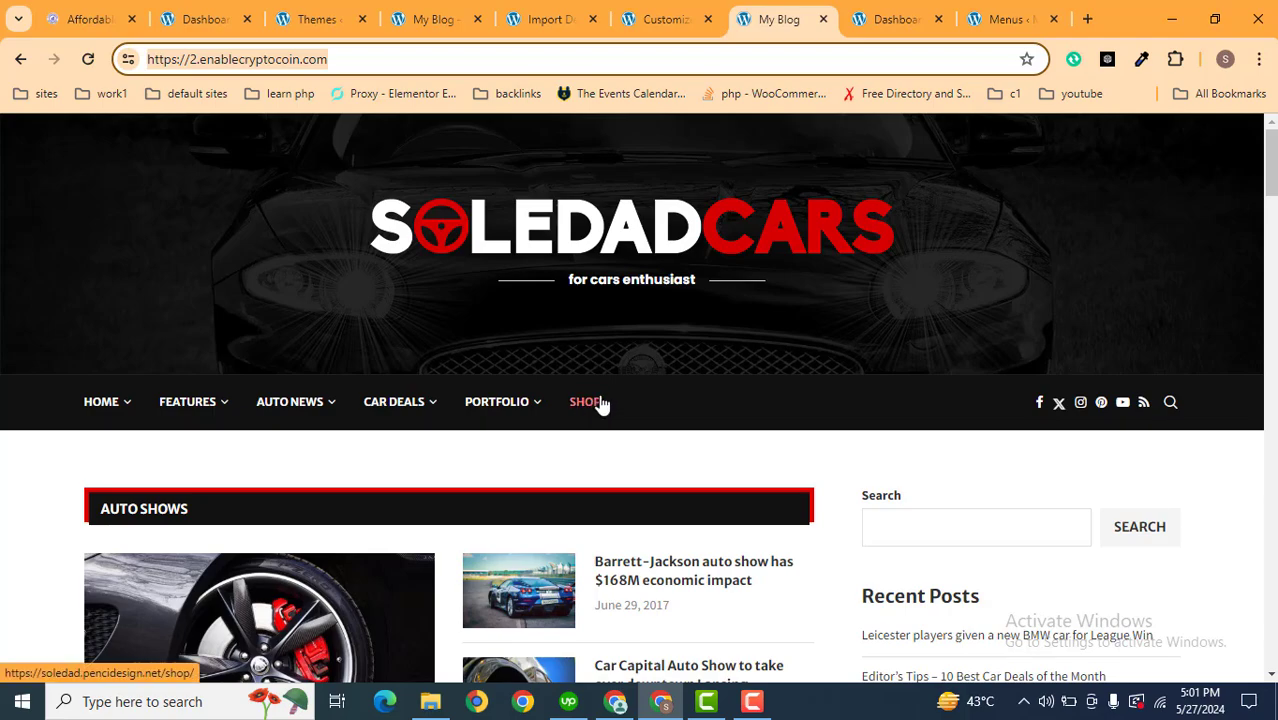
click(989, 5)
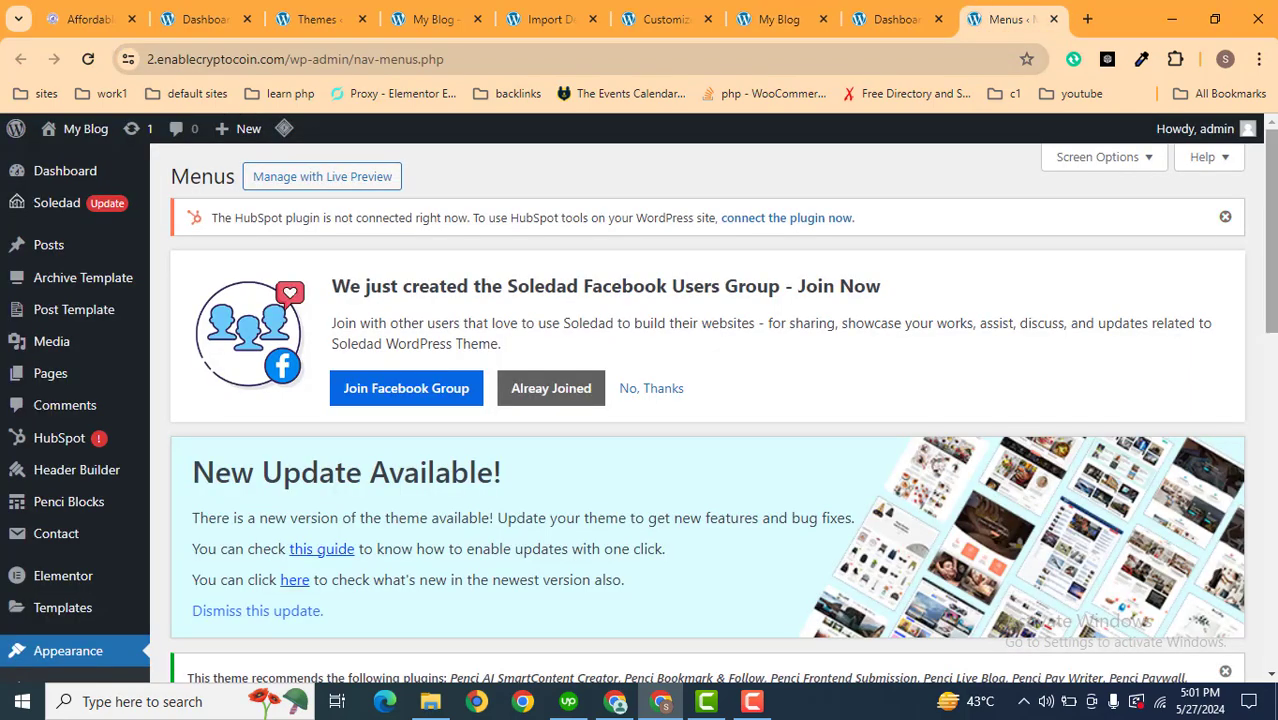
drag(1273, 198, 1273, 395)
Load Menu 1 (Primary Menu) for editing.
click(388, 328)
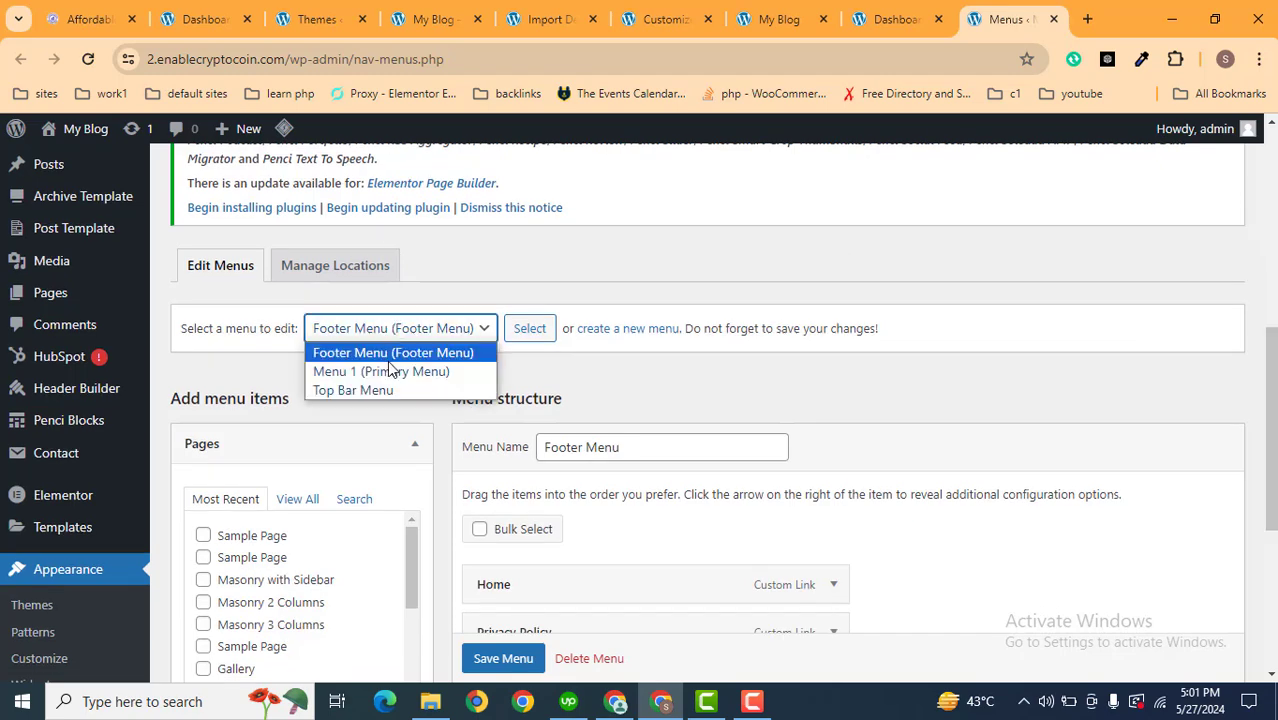
click(380, 372)
click(532, 331)
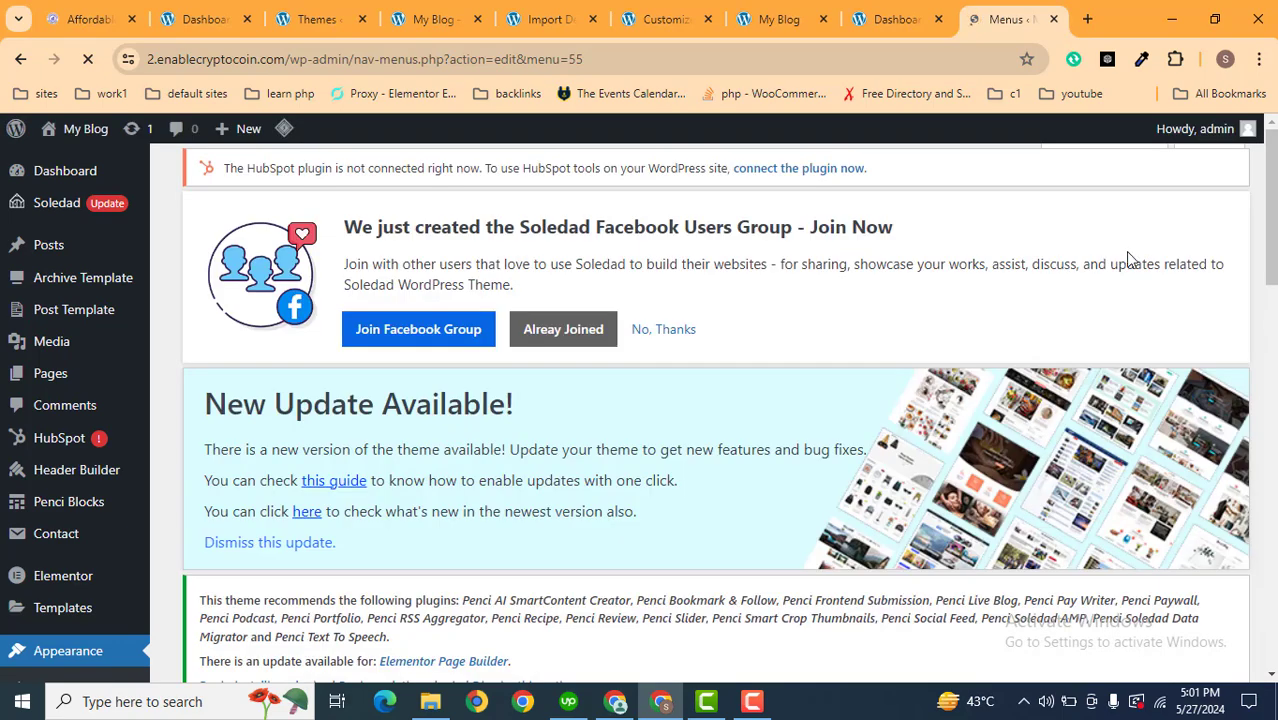
drag(1273, 187, 1273, 390)
scroll(1259, 471, down, 8)
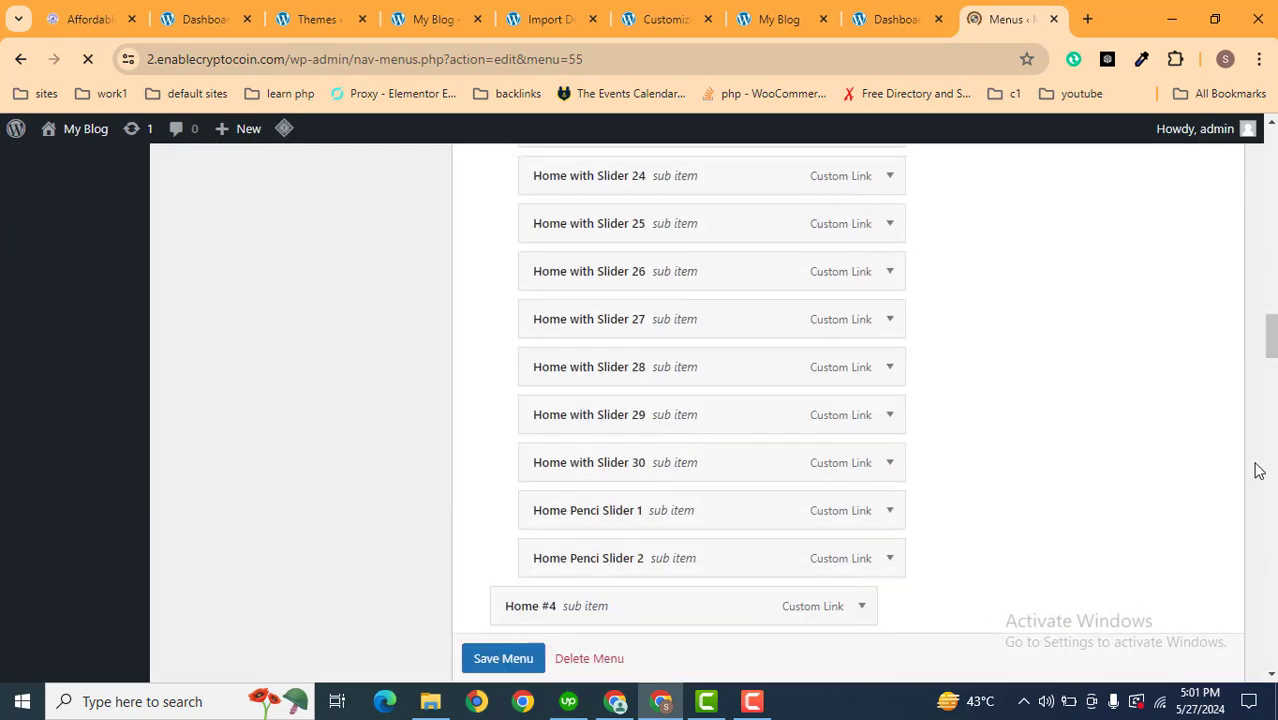
drag(1271, 345, 1273, 640)
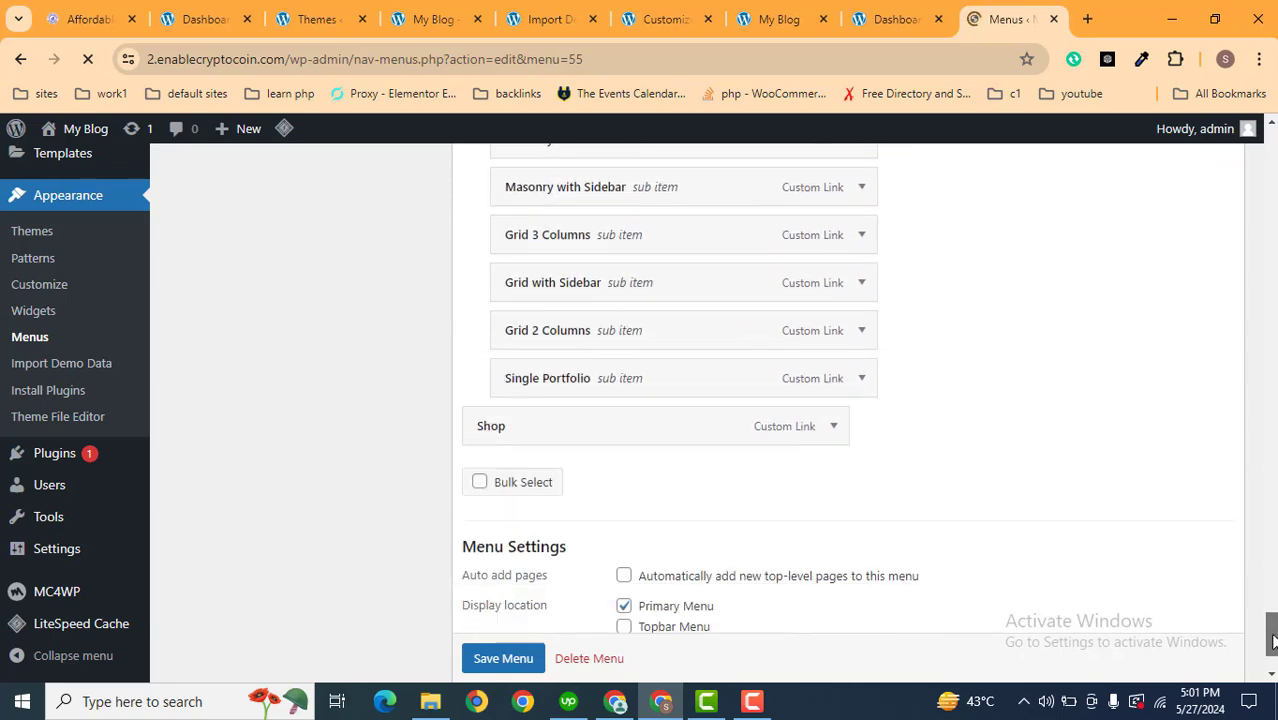
Remove the Shop item, add Sample Page, save the menu, and view the front page.
click(834, 426)
drag(1271, 592, 1272, 641)
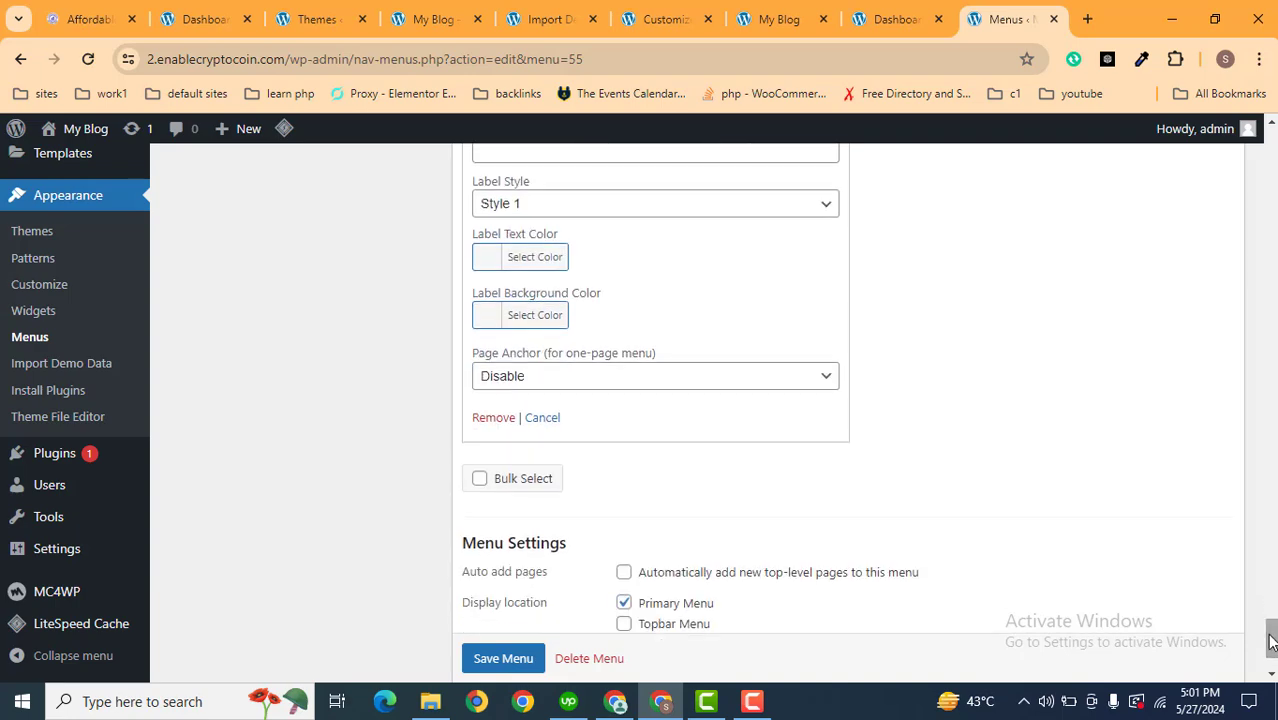
click(493, 418)
drag(1271, 640, 1148, 219)
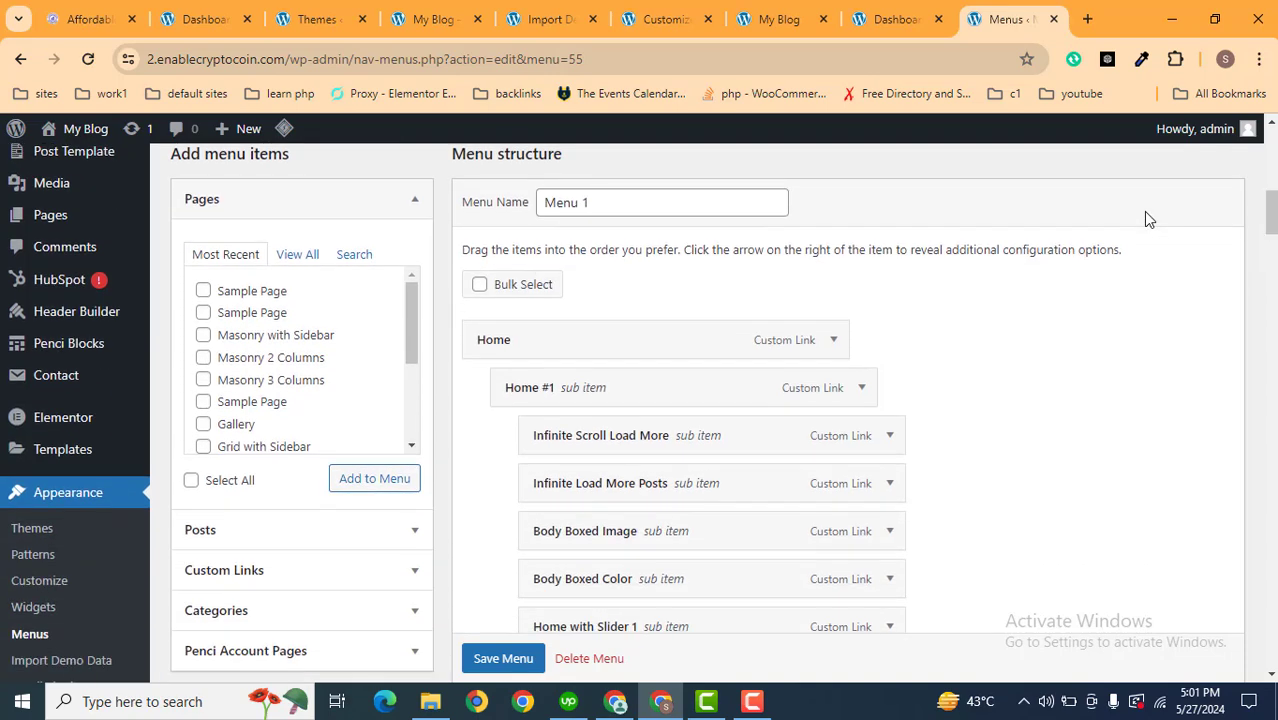
click(345, 477)
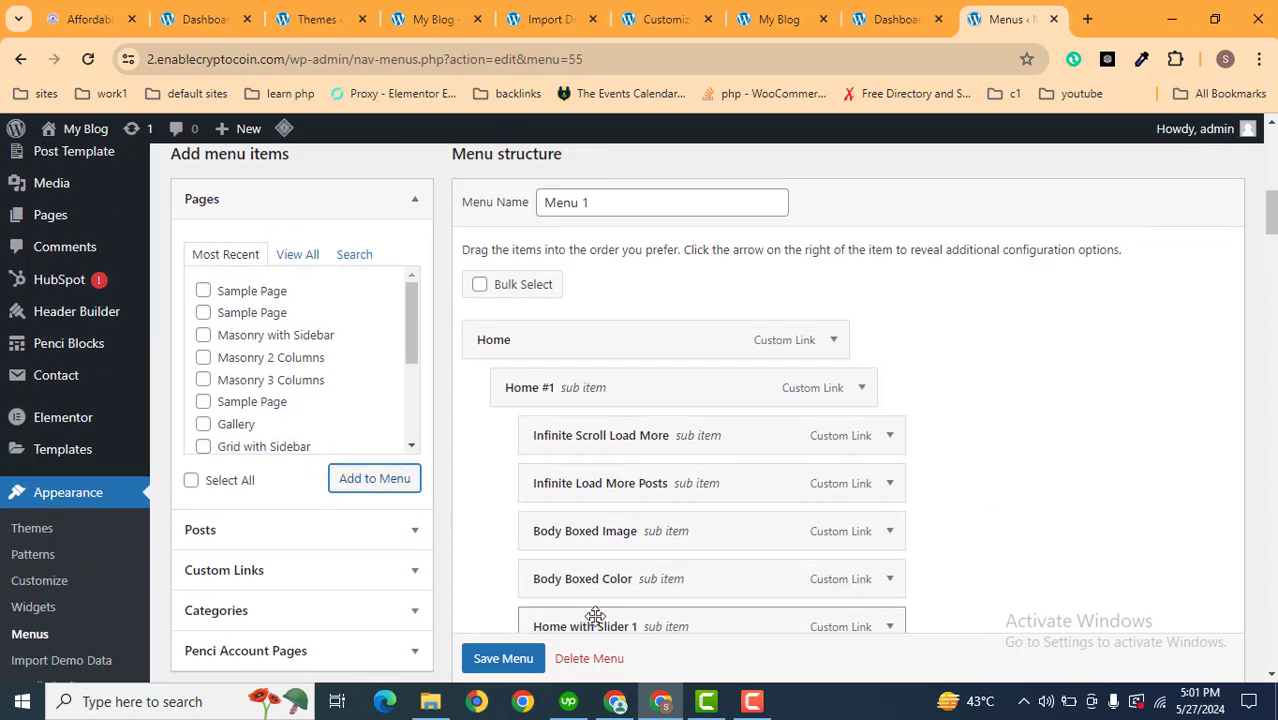
scroll(507, 662, down, 1)
click(507, 659)
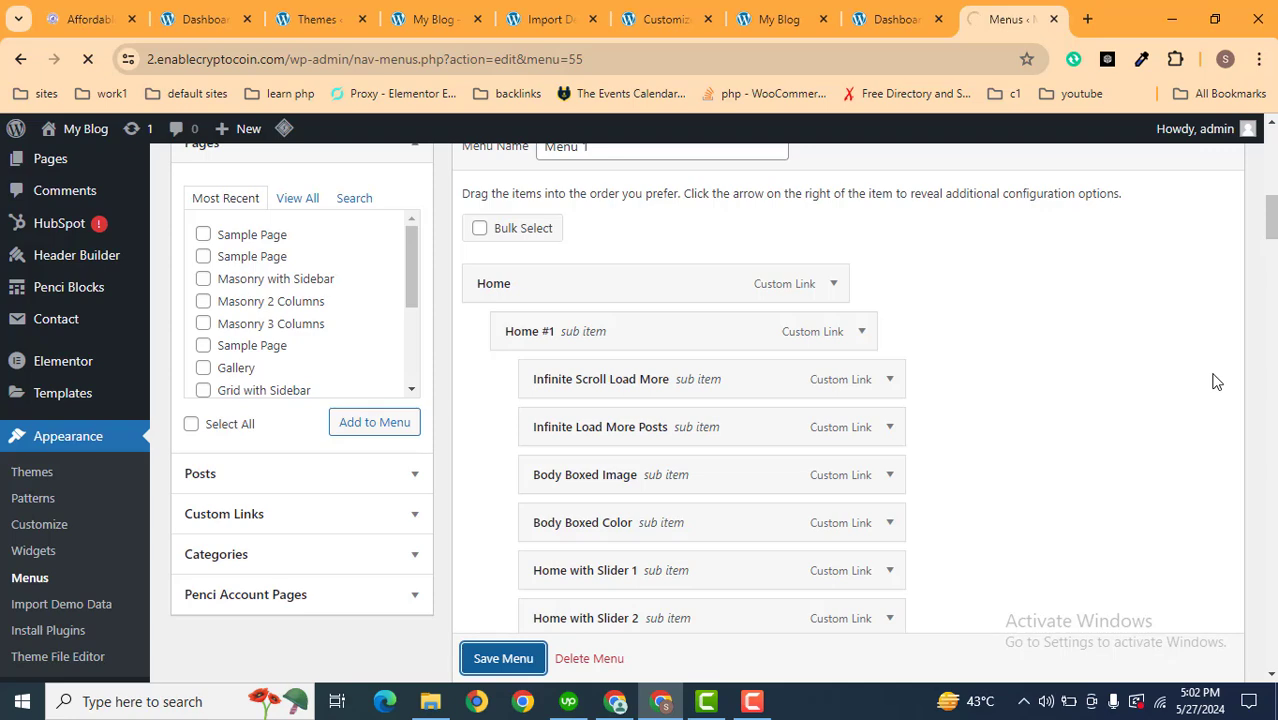
click(780, 12)
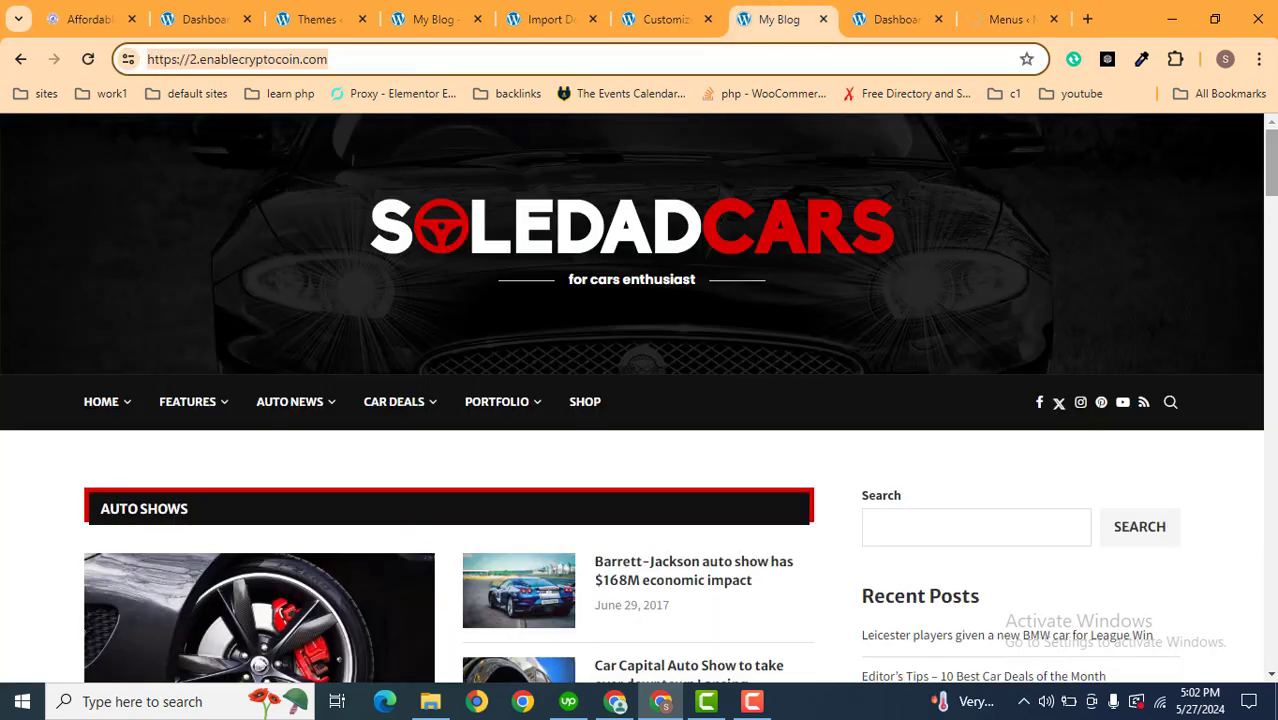
drag(1264, 182, 1268, 222)
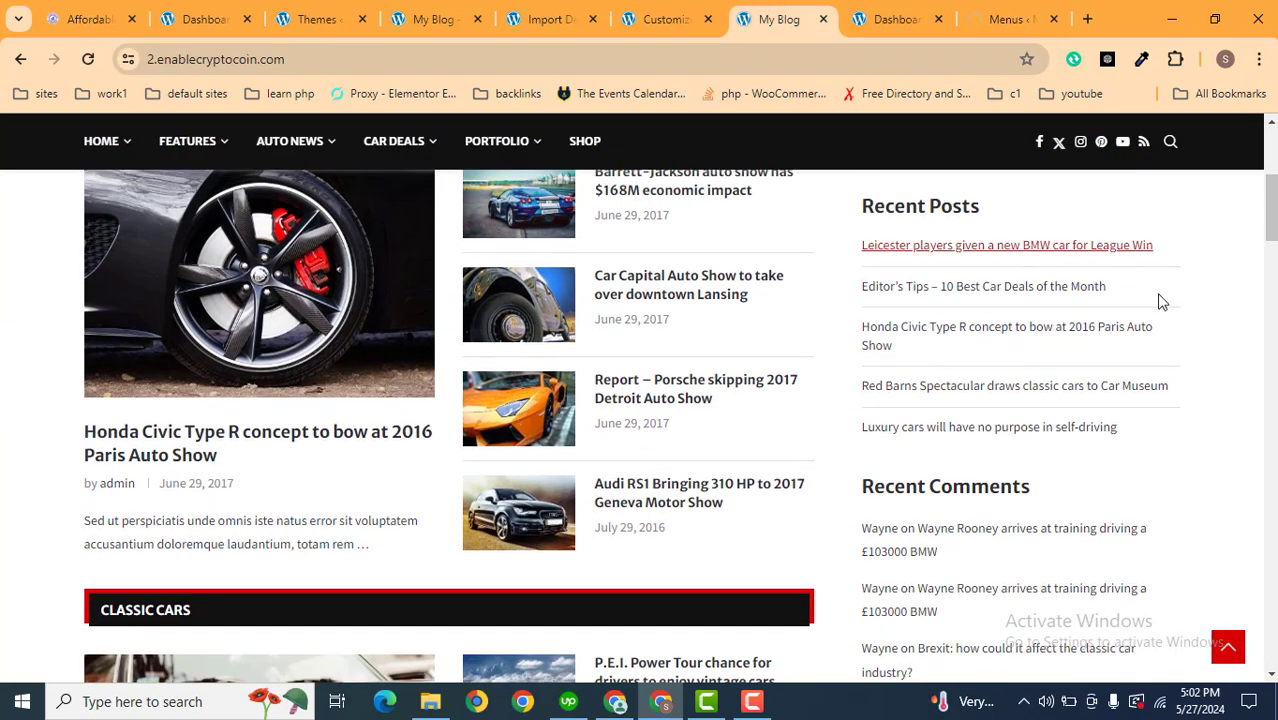
Open Appearance > Widgets in a new tab and dismiss the 'Welcome to block Widgets' popup.
click(868, 15)
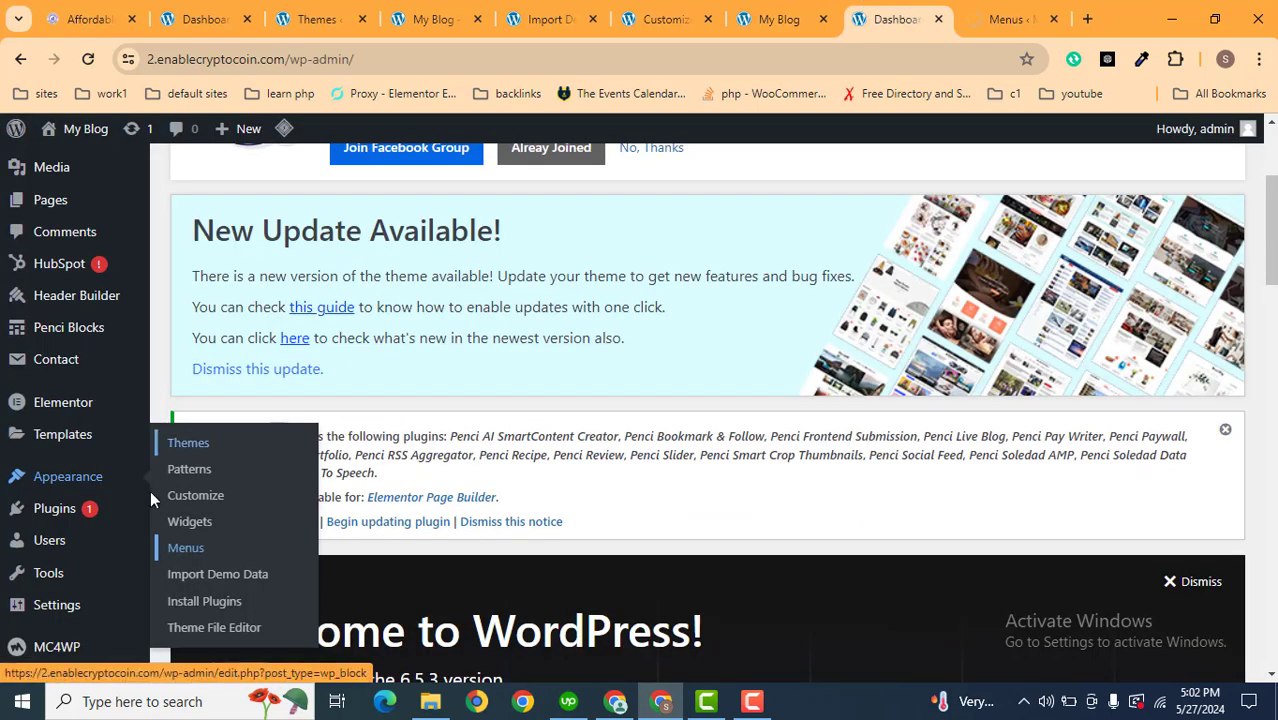
middle_click(199, 524)
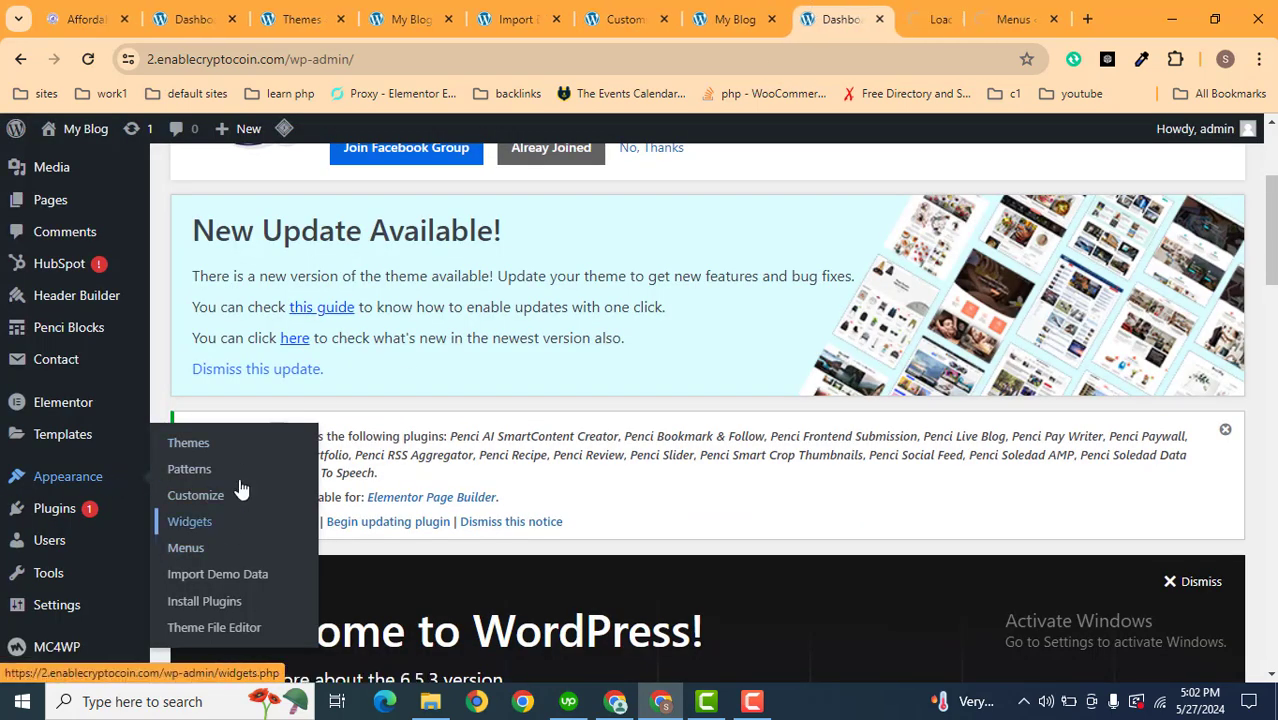
click(925, 12)
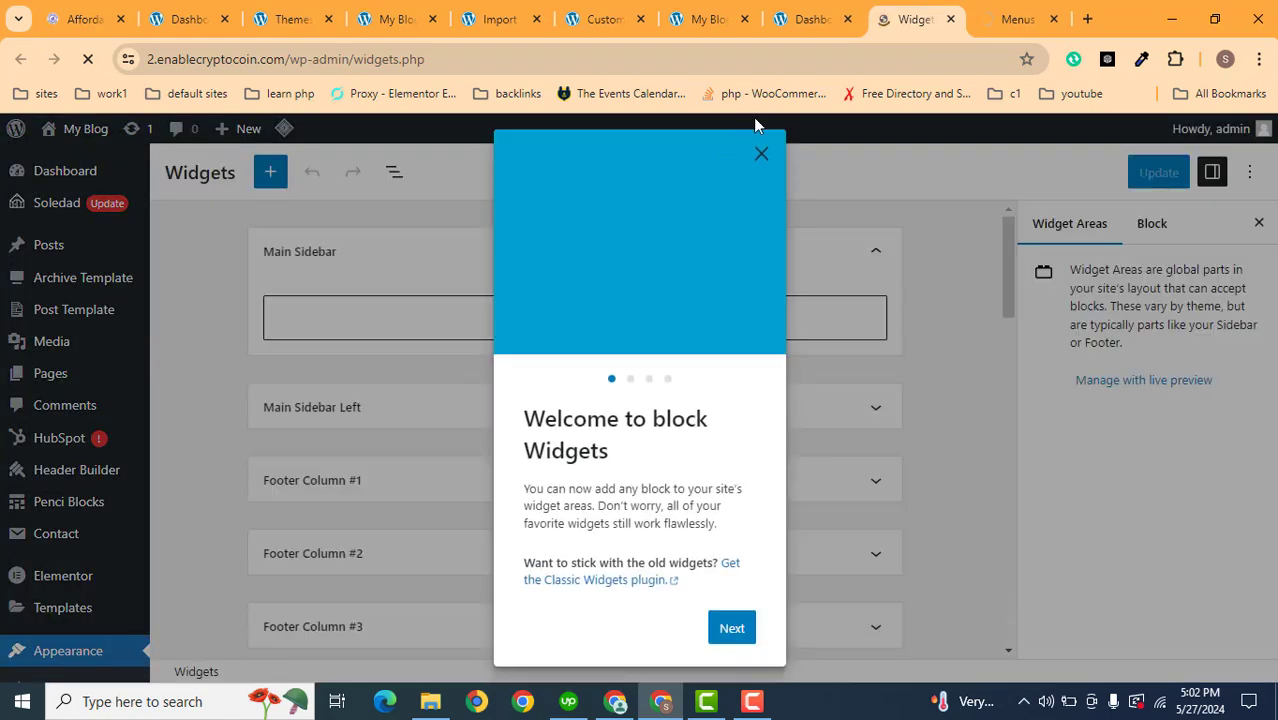
click(761, 155)
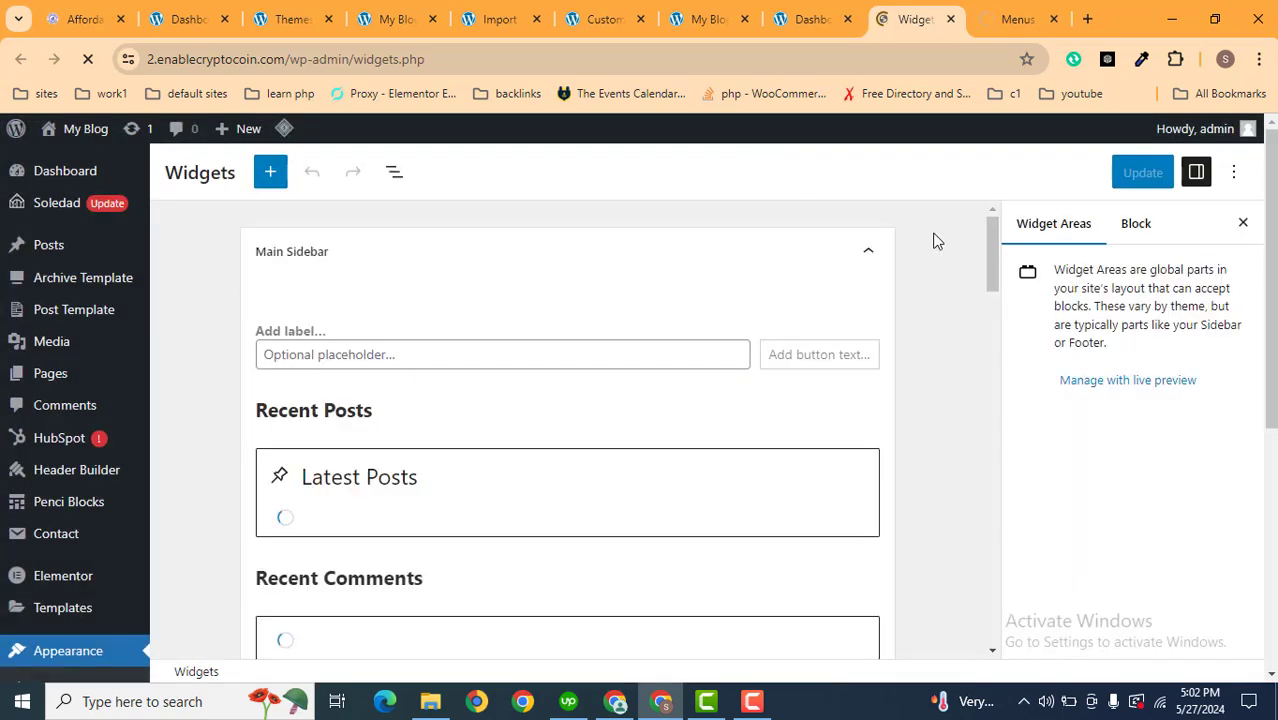
Scroll through the Main Sidebar and Footer widget areas, and open Add New Plugin in a background tab.
drag(990, 256, 998, 466)
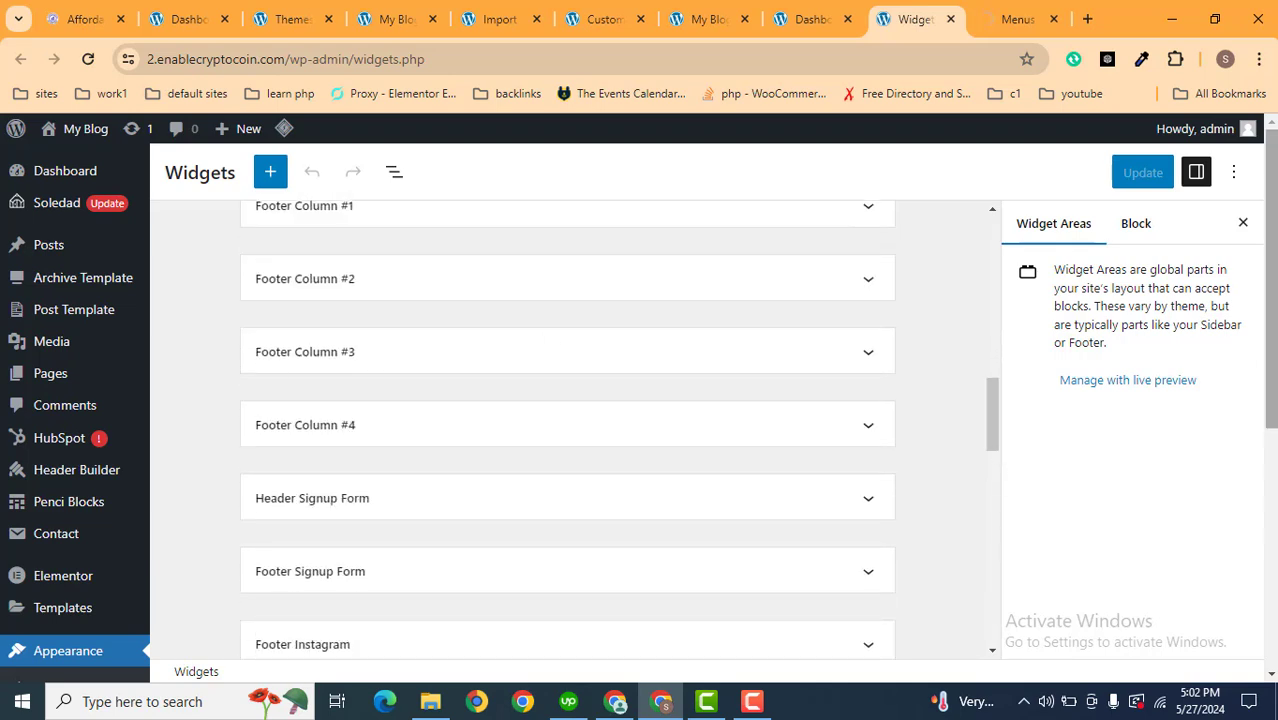
drag(1271, 305, 1271, 425)
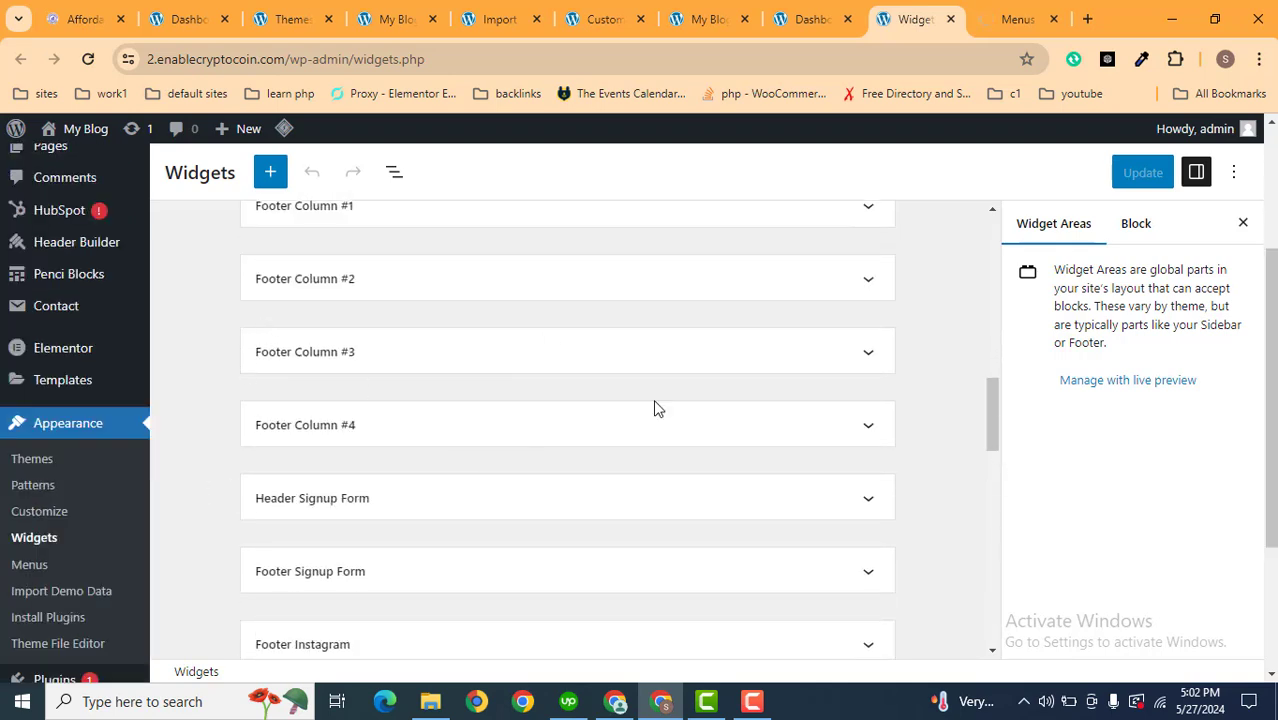
scroll(120, 470, down, 3)
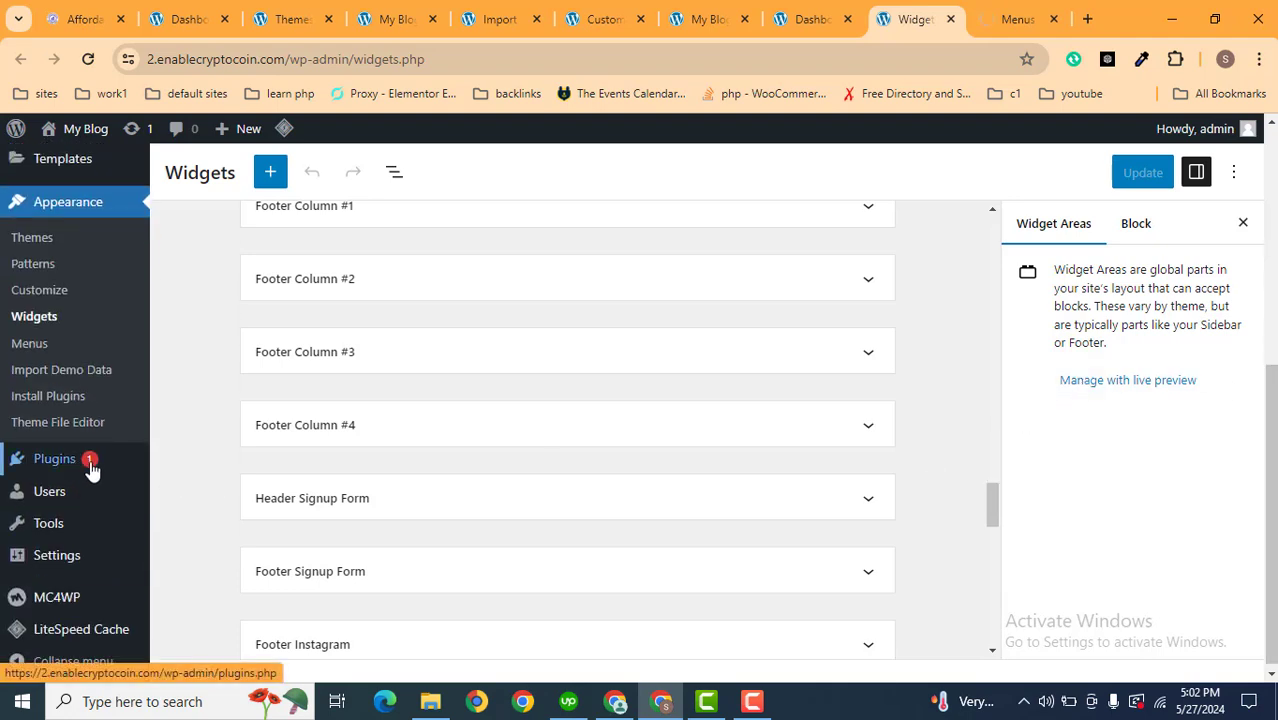
mouse_move(161, 480)
mouse_move(125, 472)
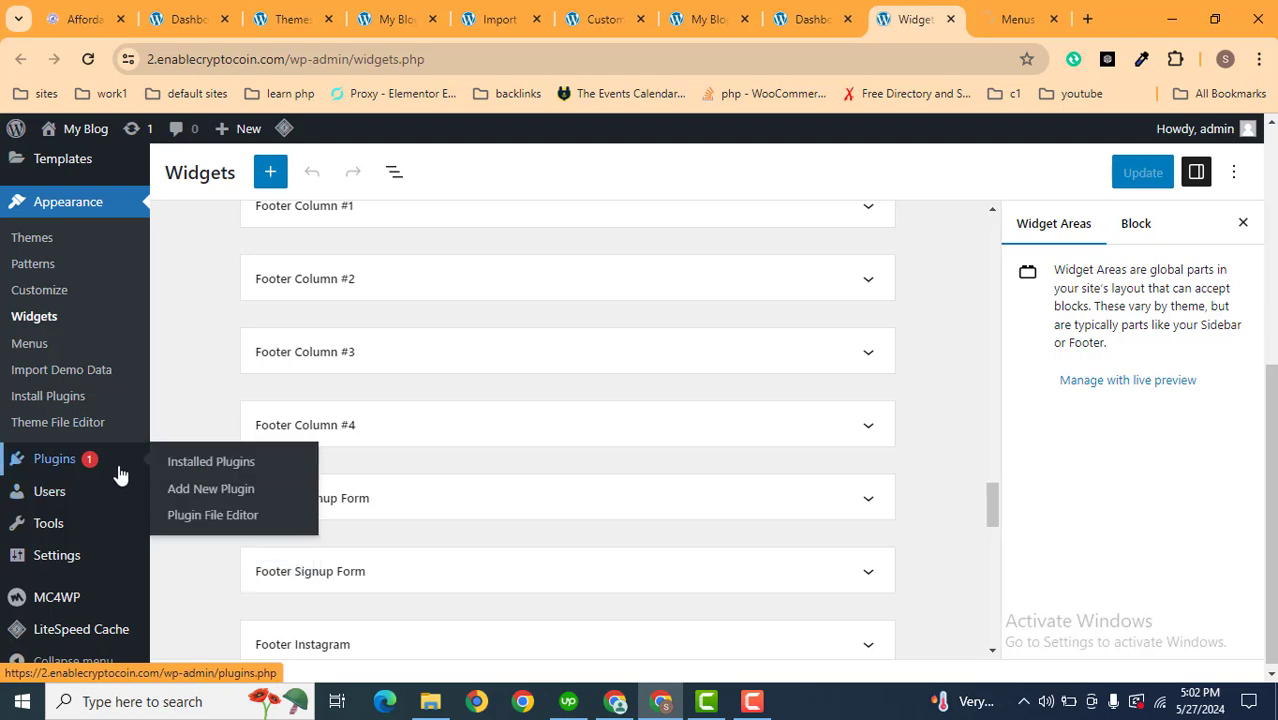
middle_click(222, 488)
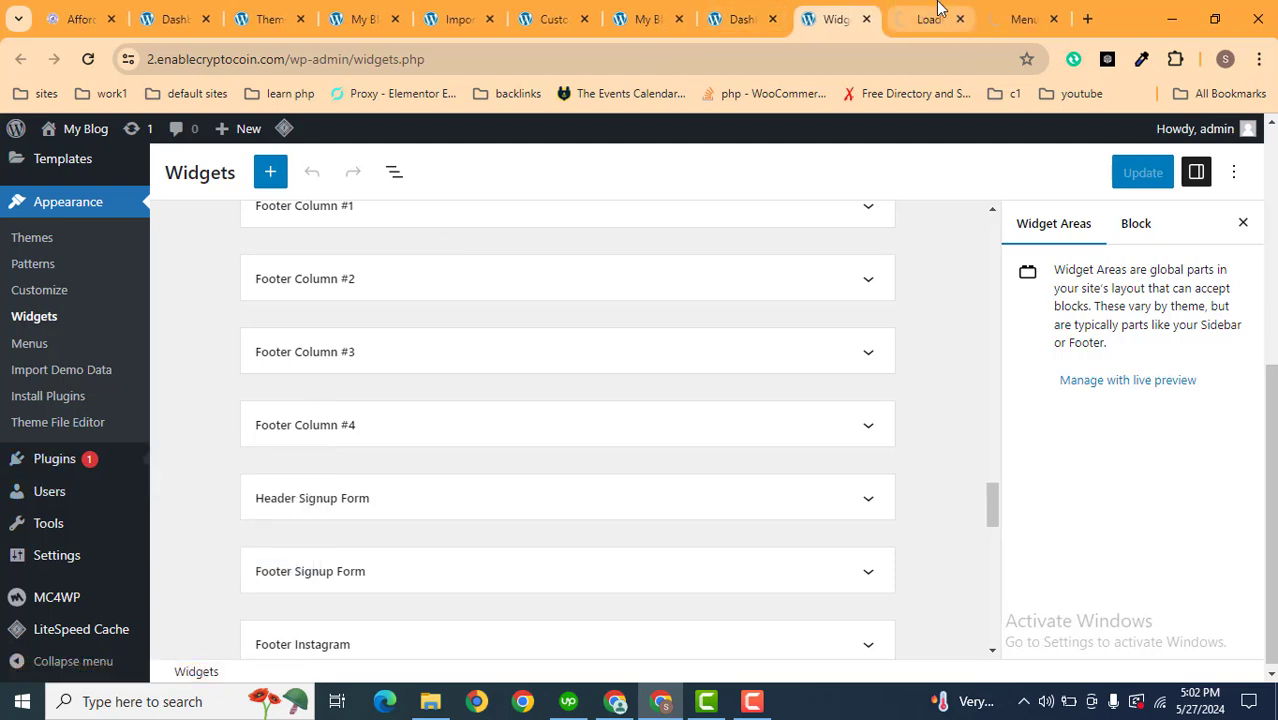
Install and activate the Classic Widgets plugin from Add New Plugin, then return to the Widgets tab.
click(926, 28)
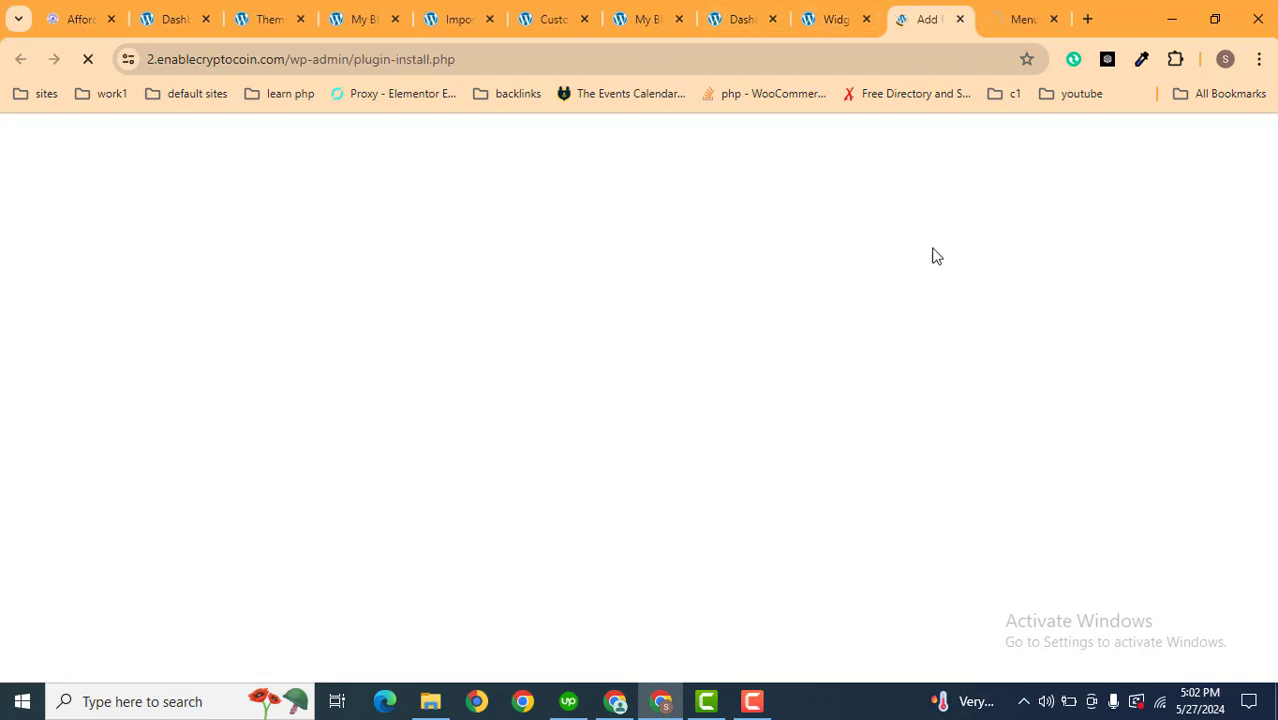
scroll(930, 470, down, 10)
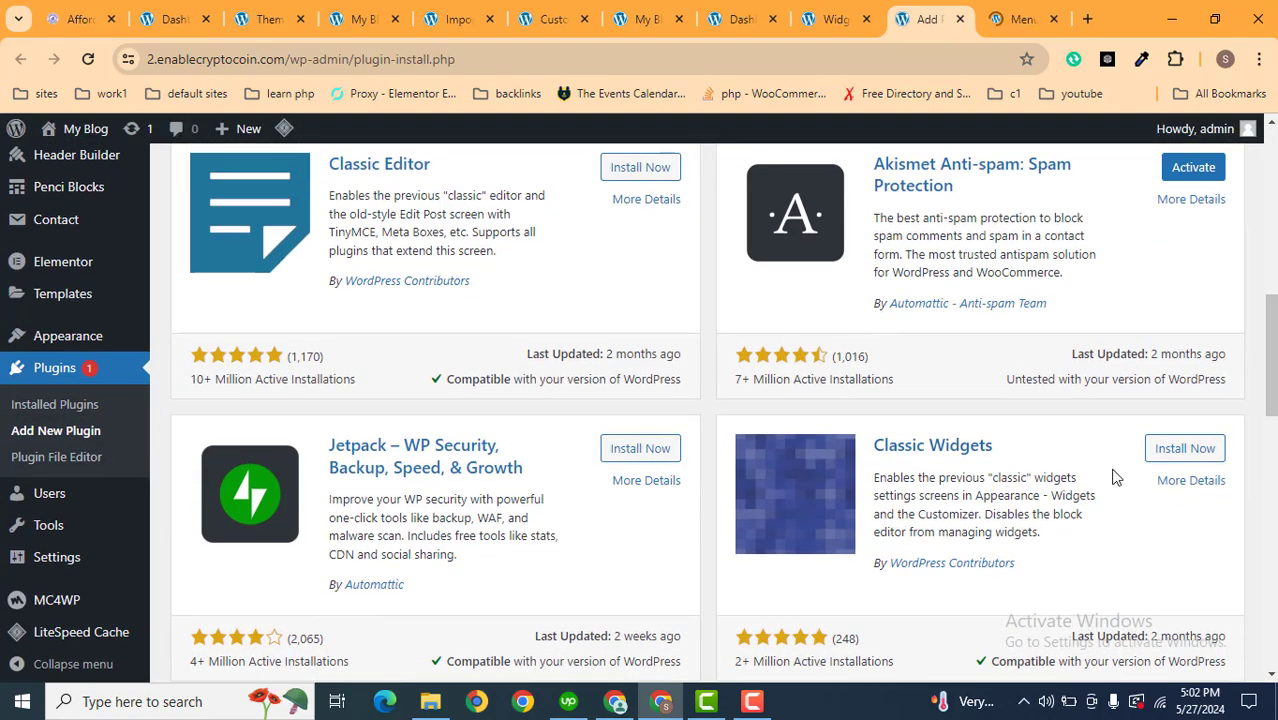
click(1180, 449)
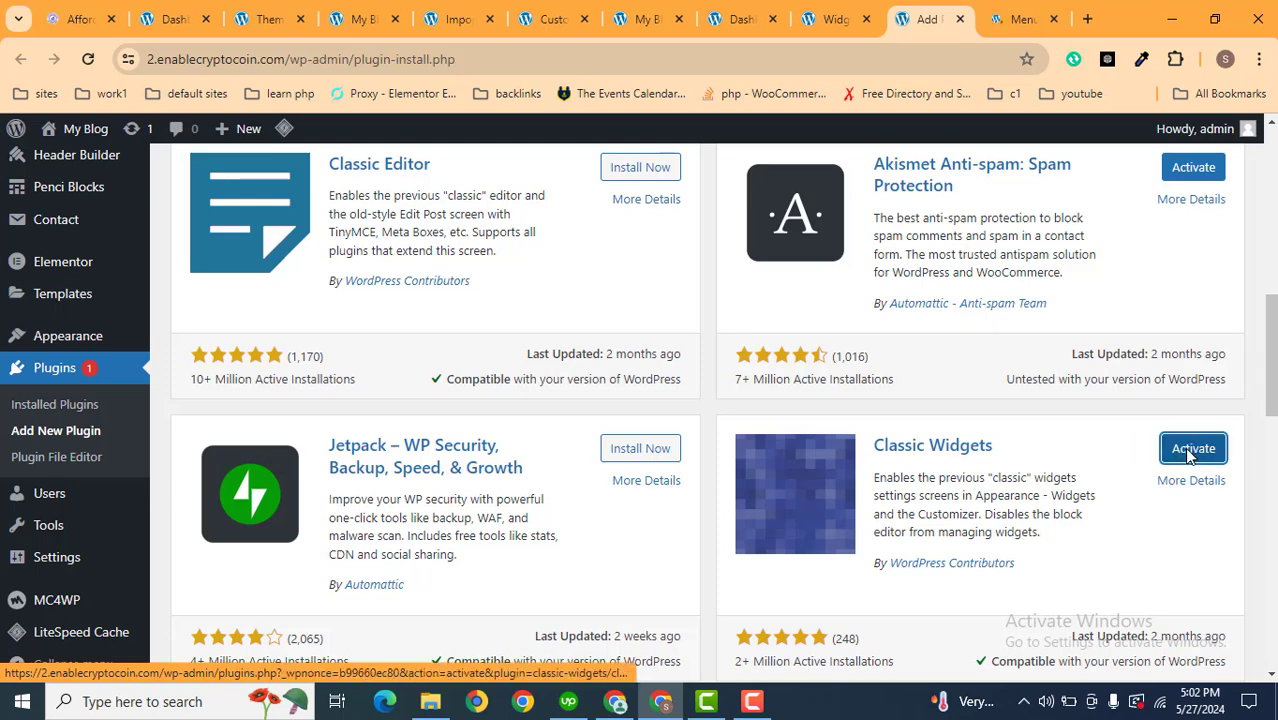
click(1186, 450)
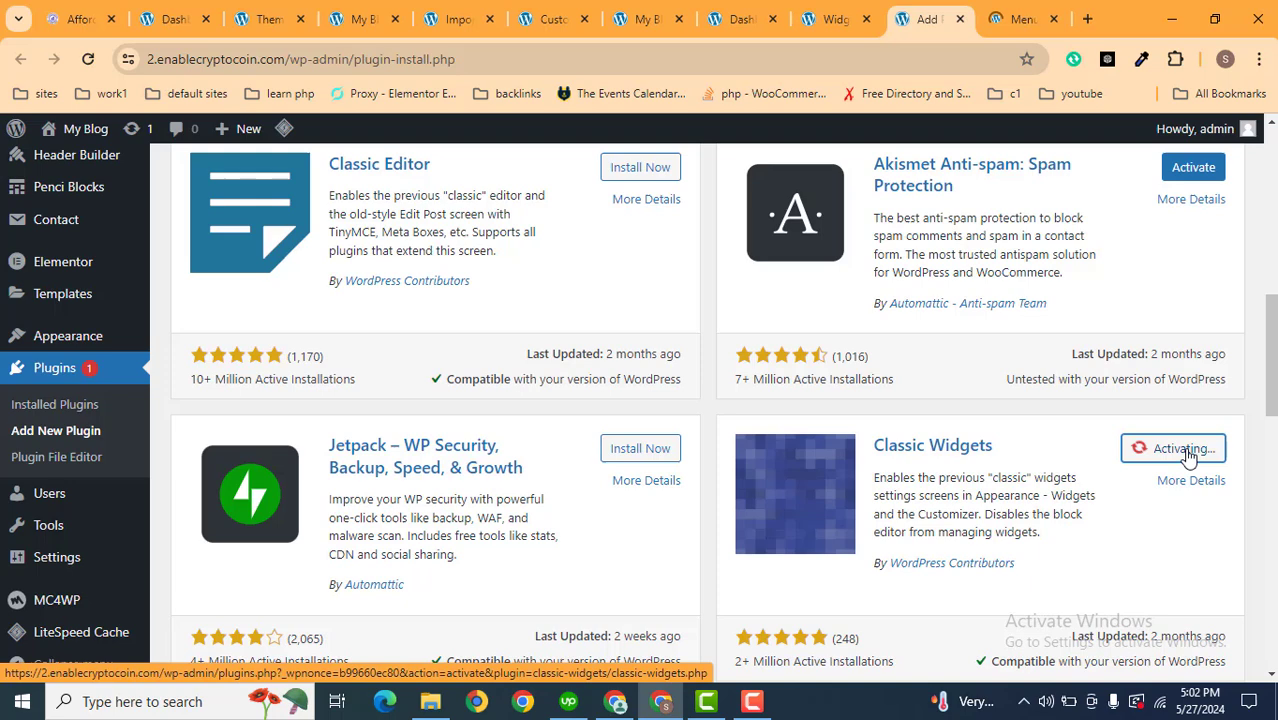
click(813, 12)
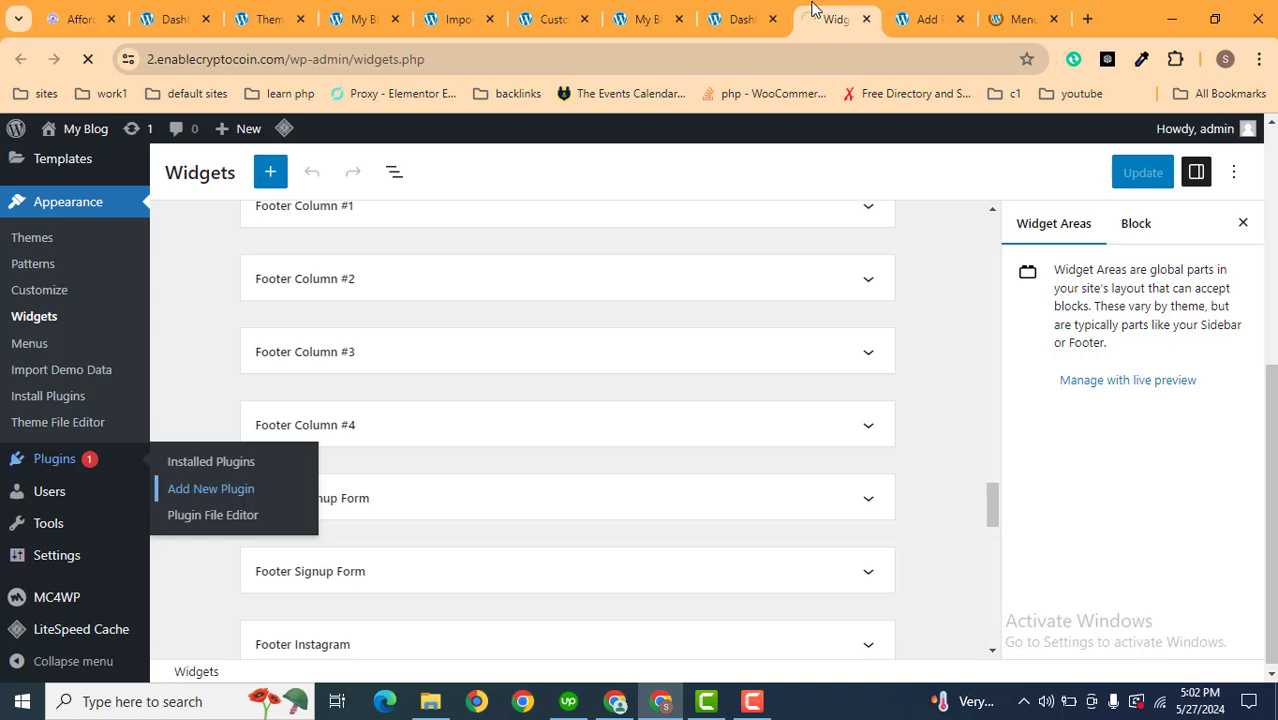
Expand and collapse the Main Sidebar's search Block widget, then switch to the My Blog front page.
drag(897, 5, 993, 4)
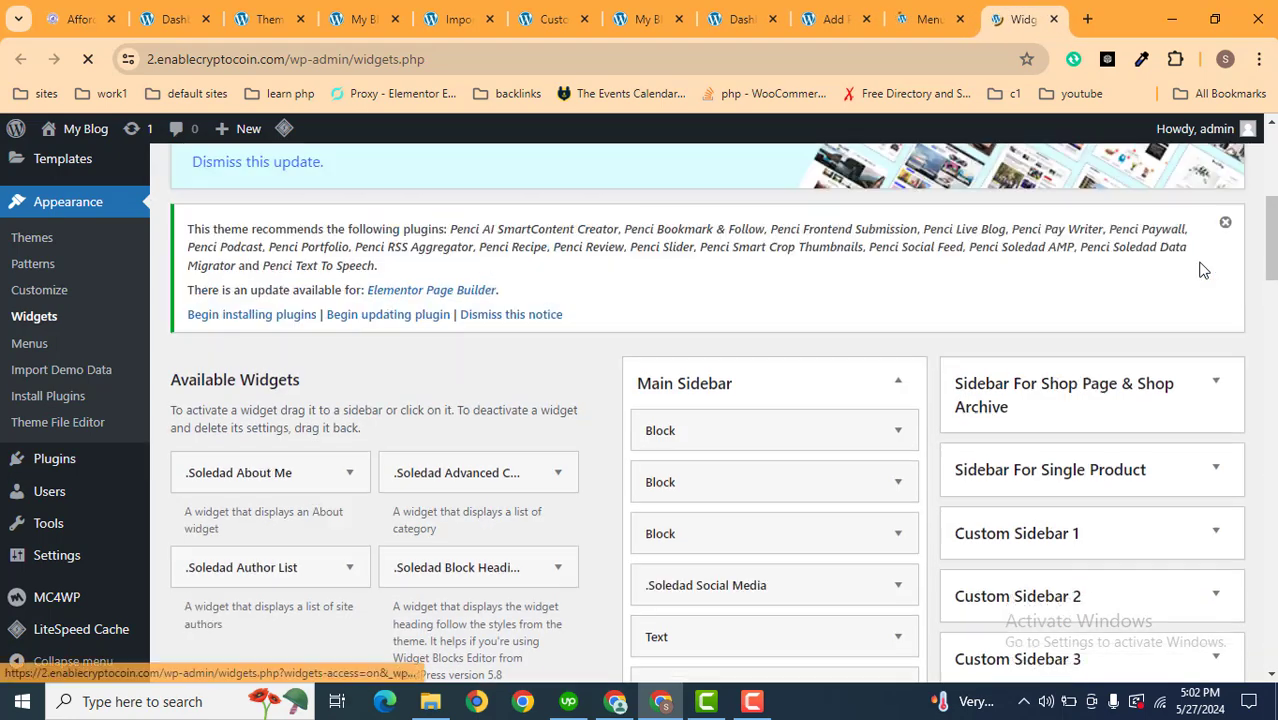
mouse_move(1273, 264)
mouse_down()
mouse_move(1273, 300)
mouse_move(1273, 281)
mouse_up()
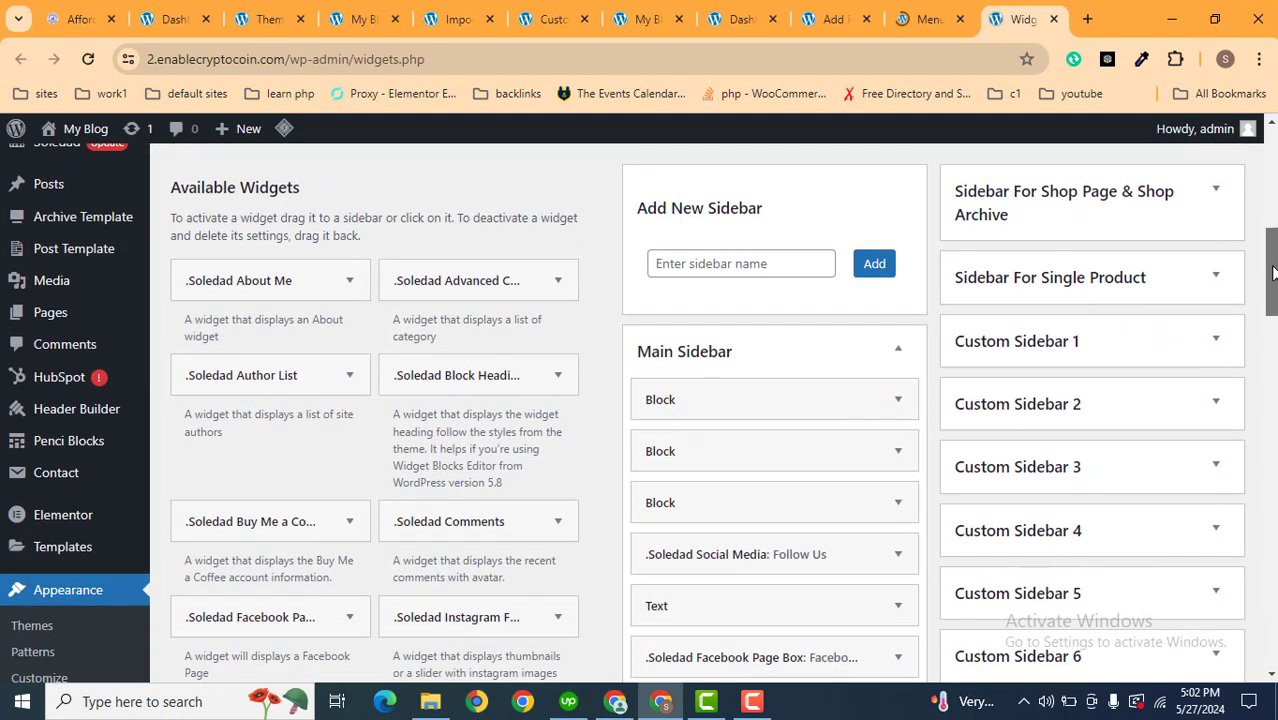
click(899, 400)
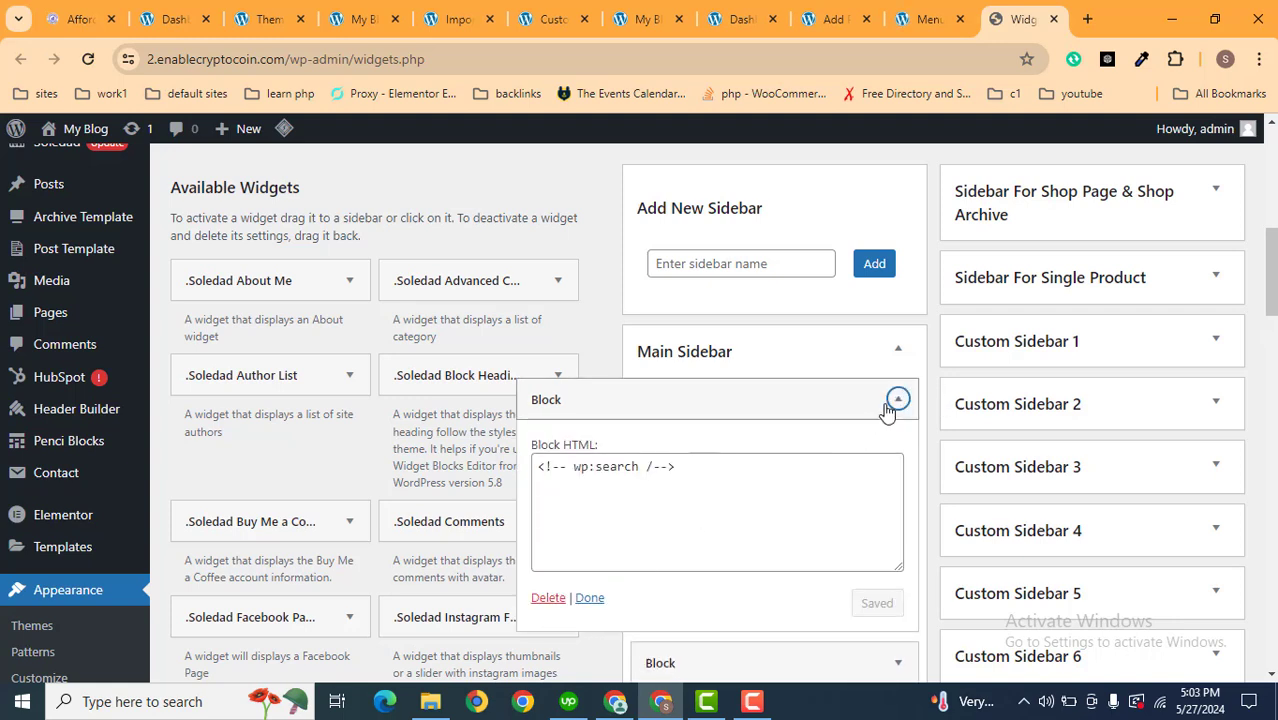
click(897, 400)
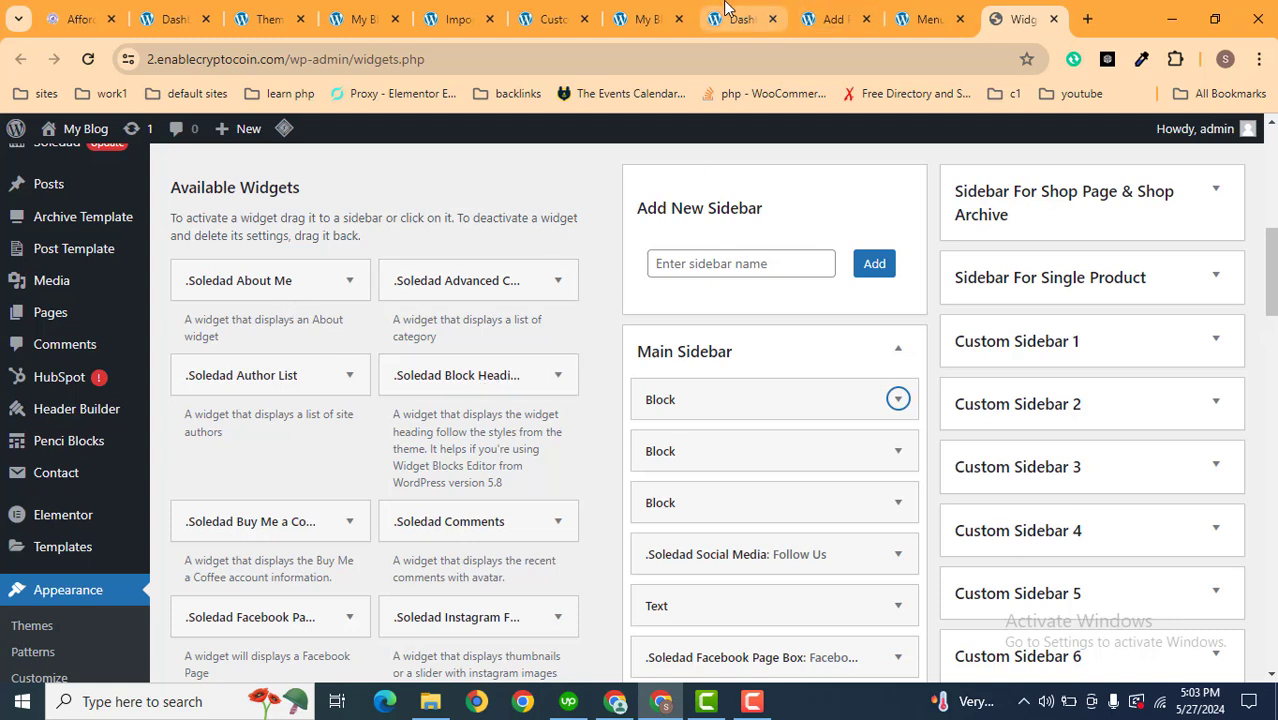
click(657, 9)
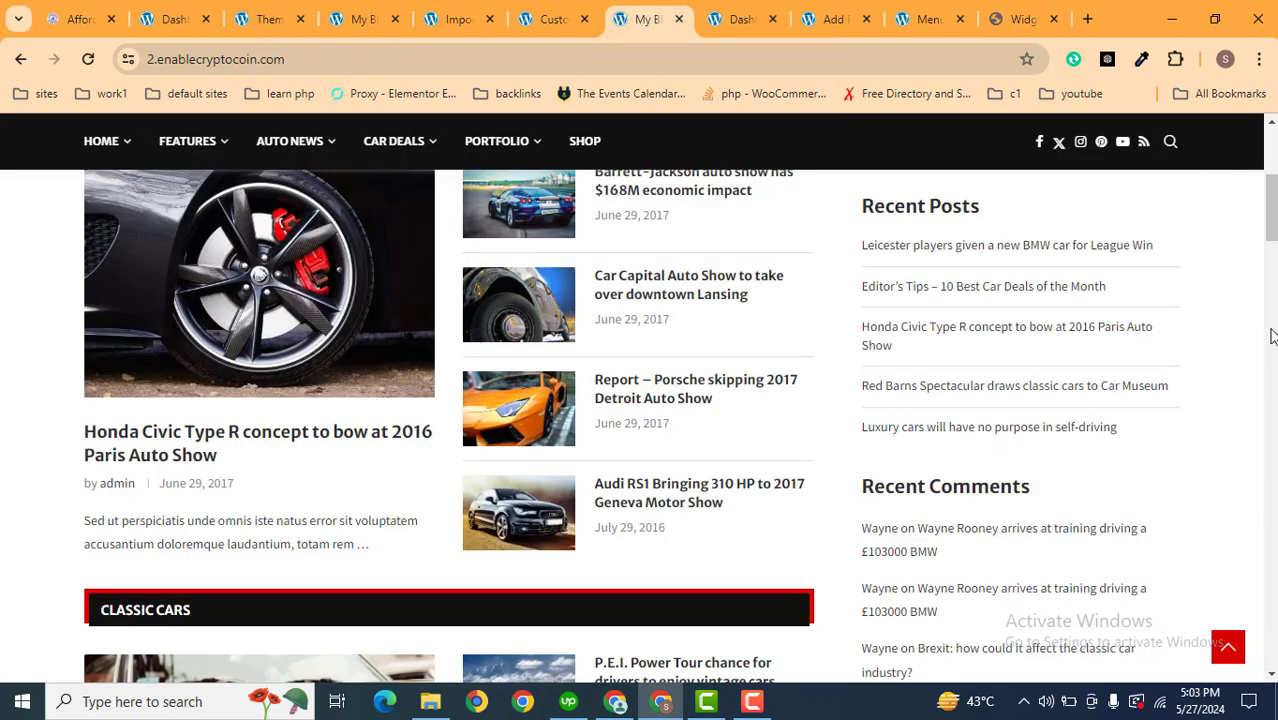
Open the 'Honda Civic Type R concept to bow at 2016 Paris Auto Show' post in a new tab, with its editor loading in a background tab.
scroll(1268, 186, up, 3)
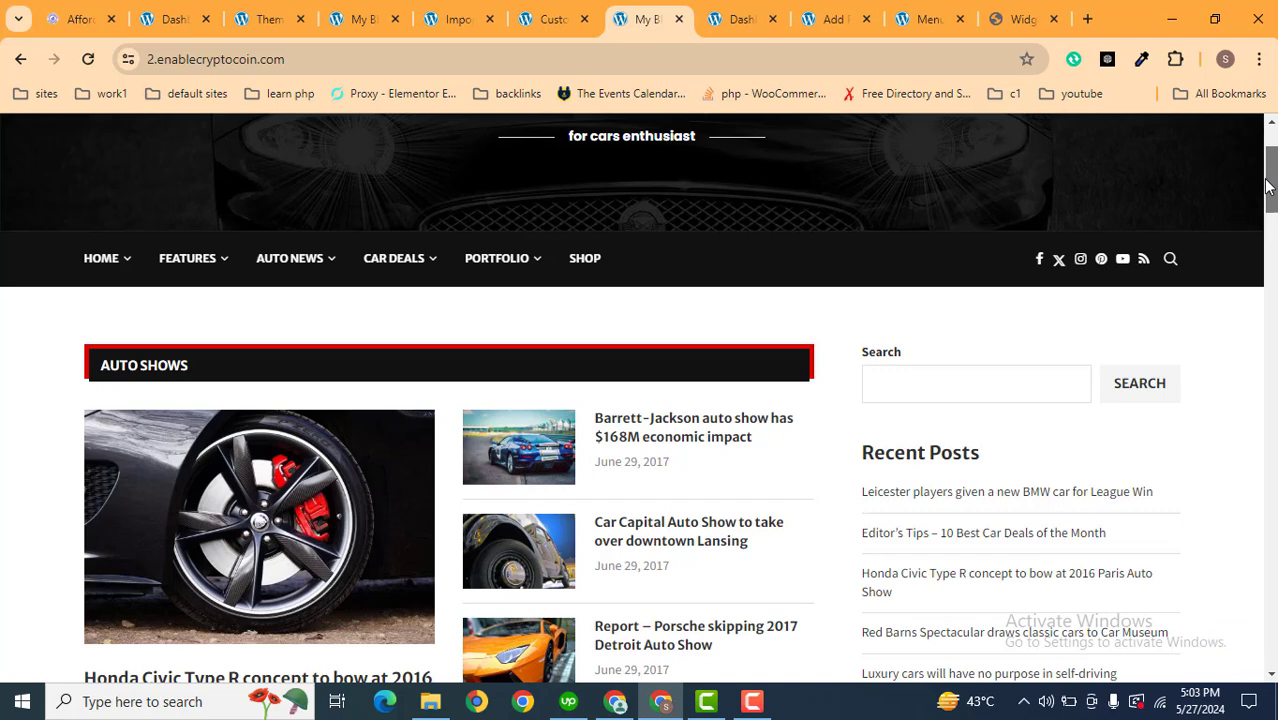
scroll(1268, 186, down, 2)
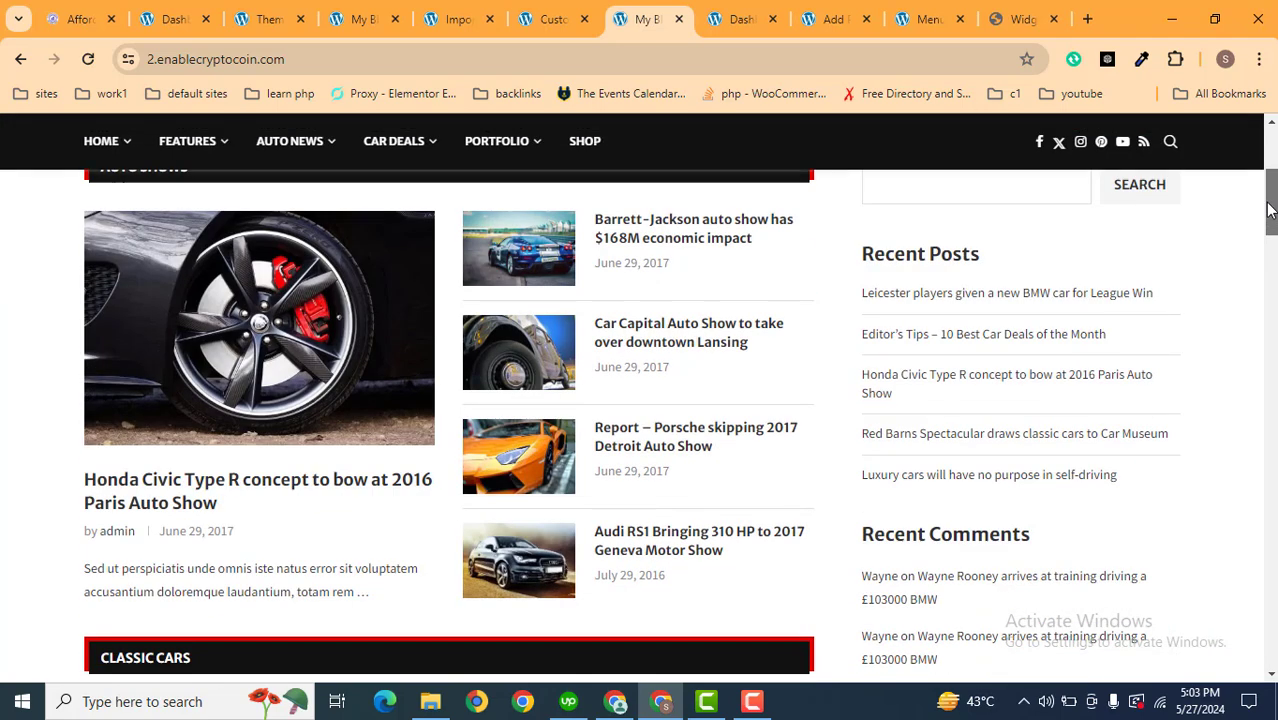
right_click(207, 482)
click(258, 237)
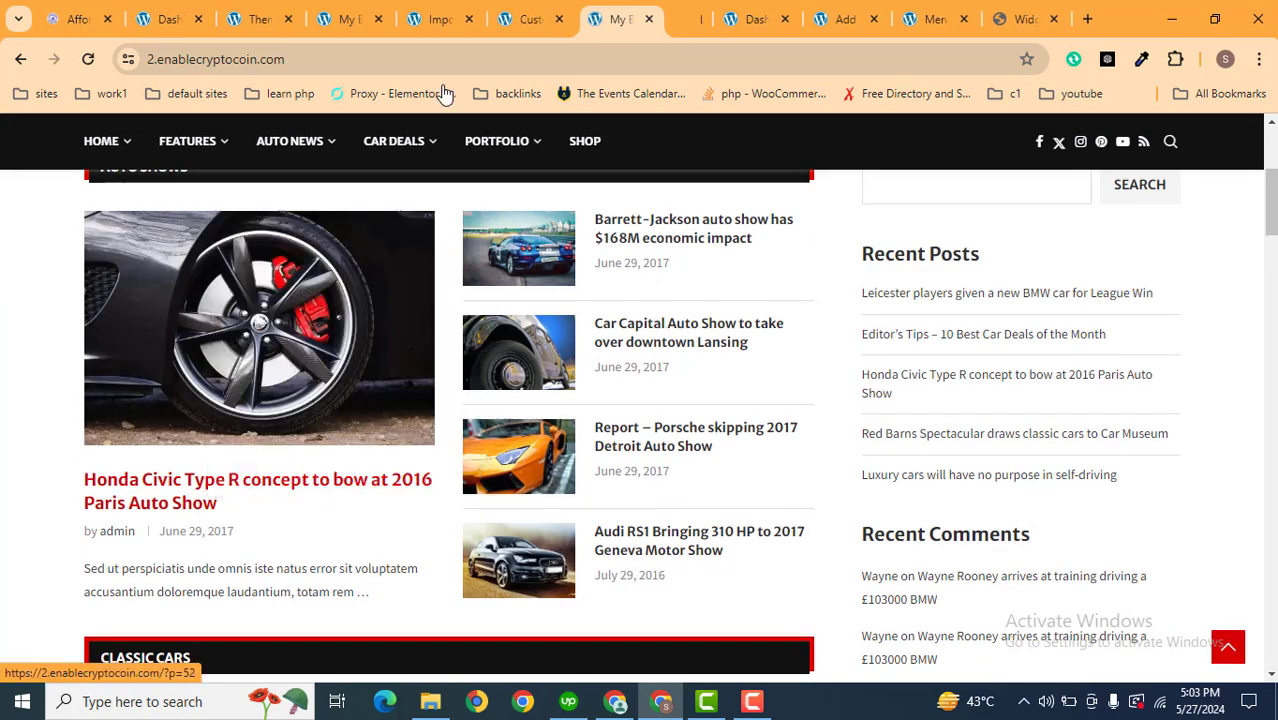
drag(690, 18, 1008, 12)
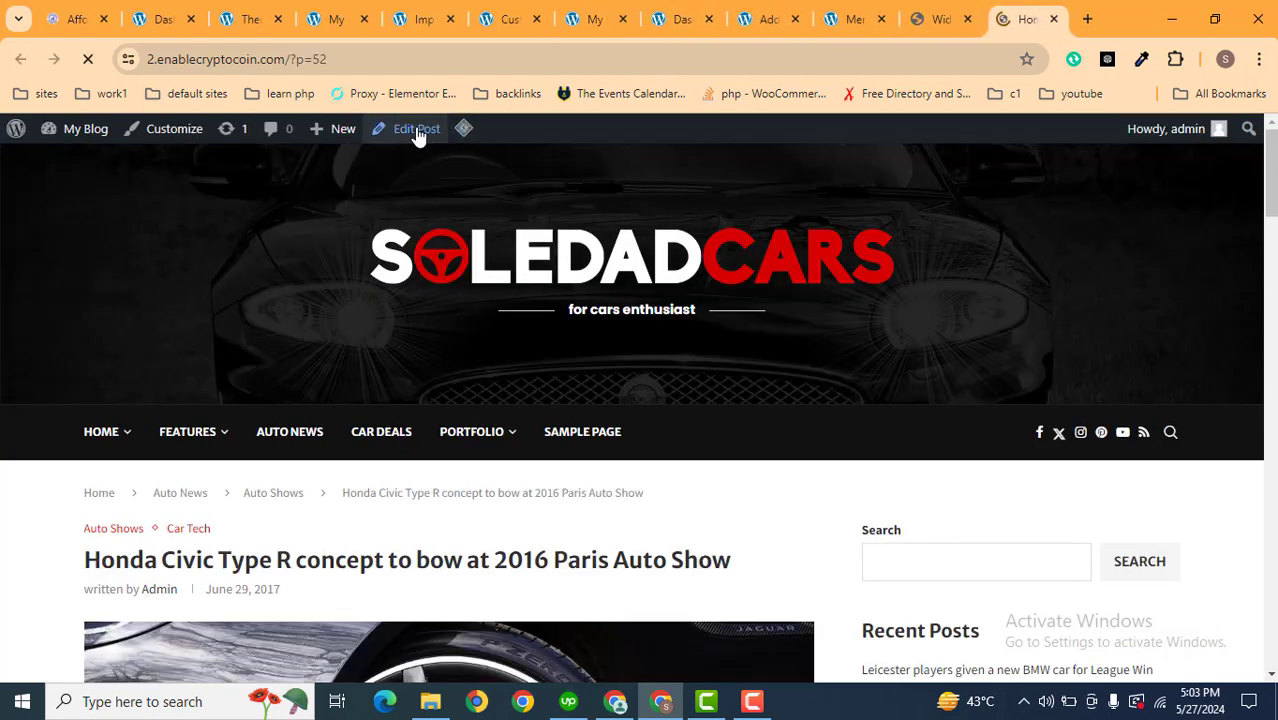
middle_click(418, 135)
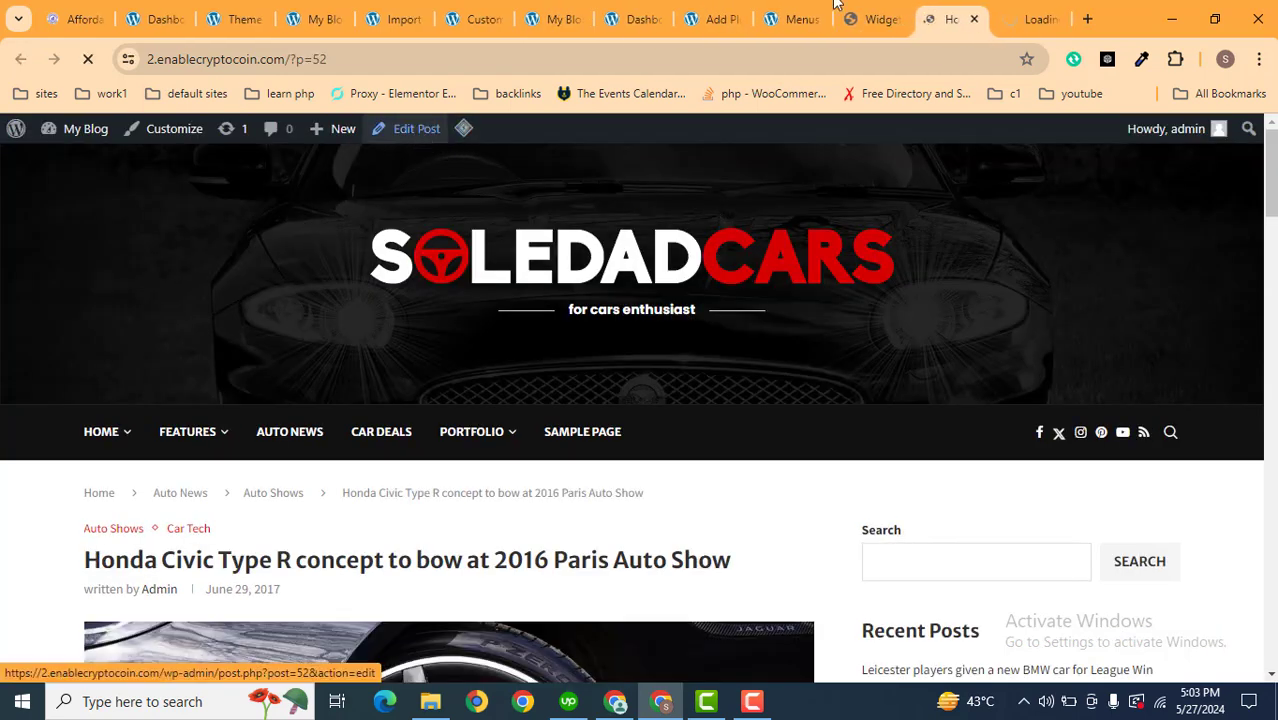
click(1027, 8)
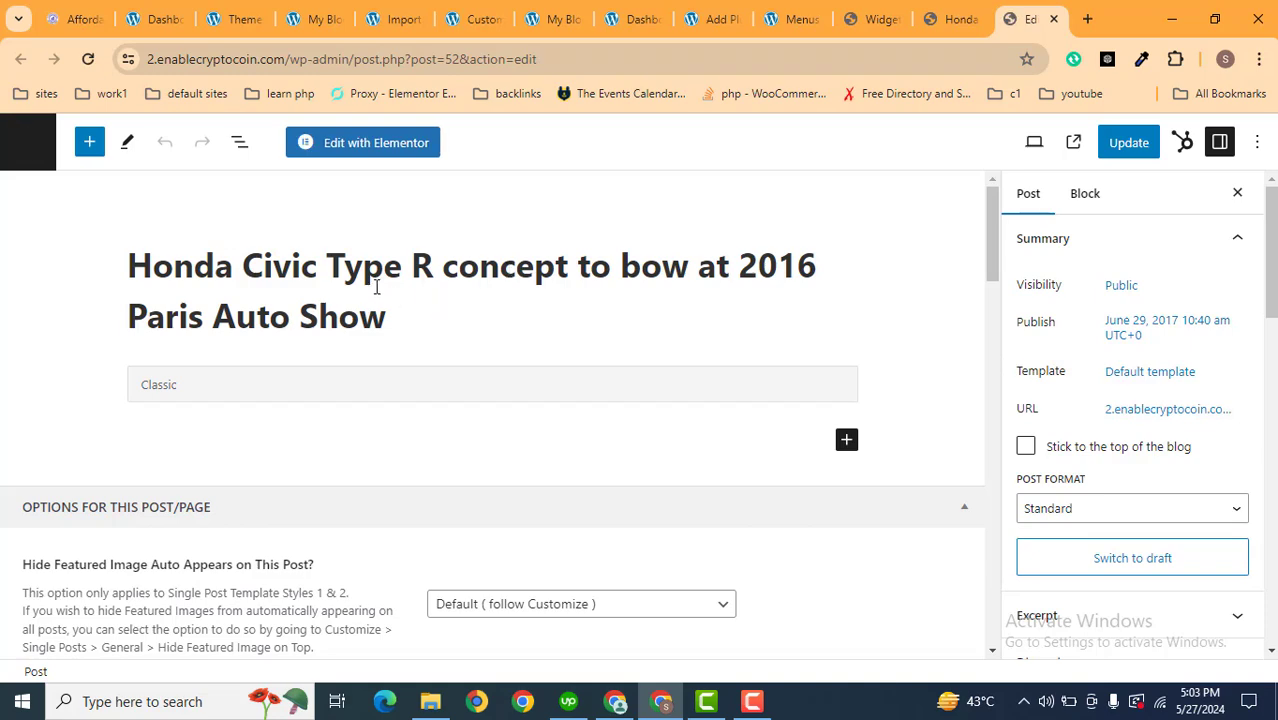
drag(458, 265, 262, 268)
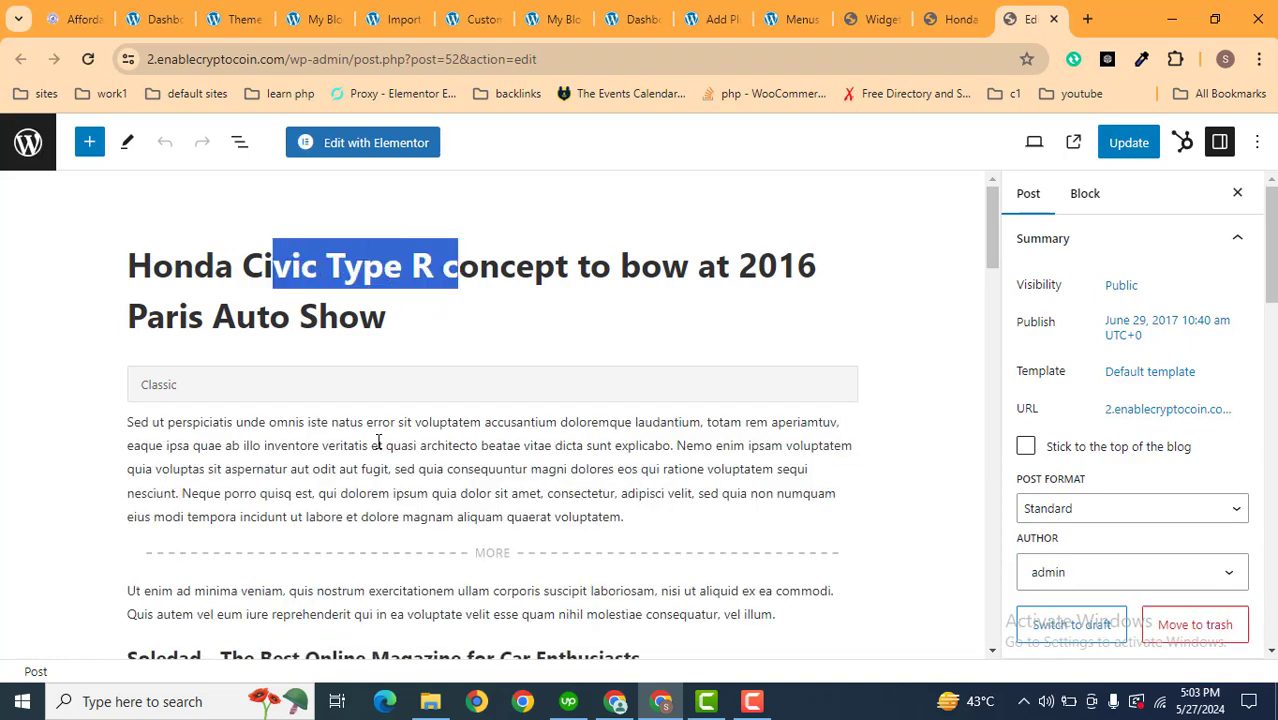
click(347, 427)
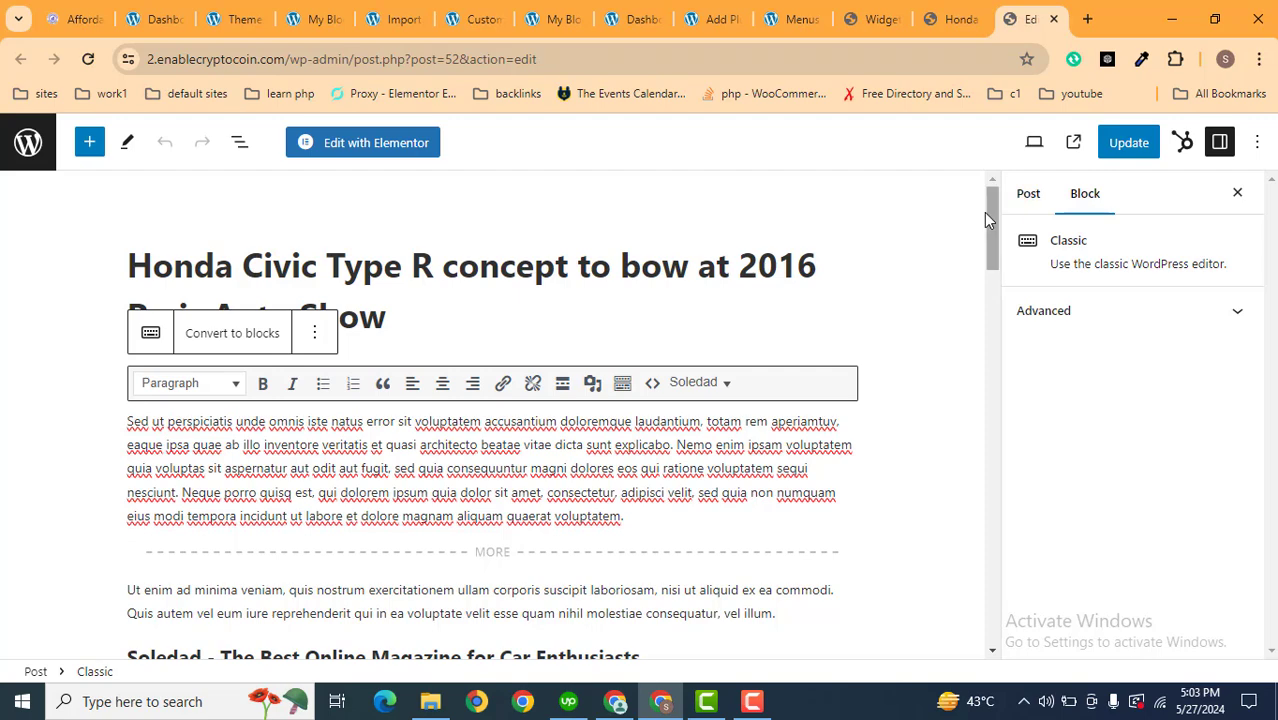
drag(989, 212, 991, 328)
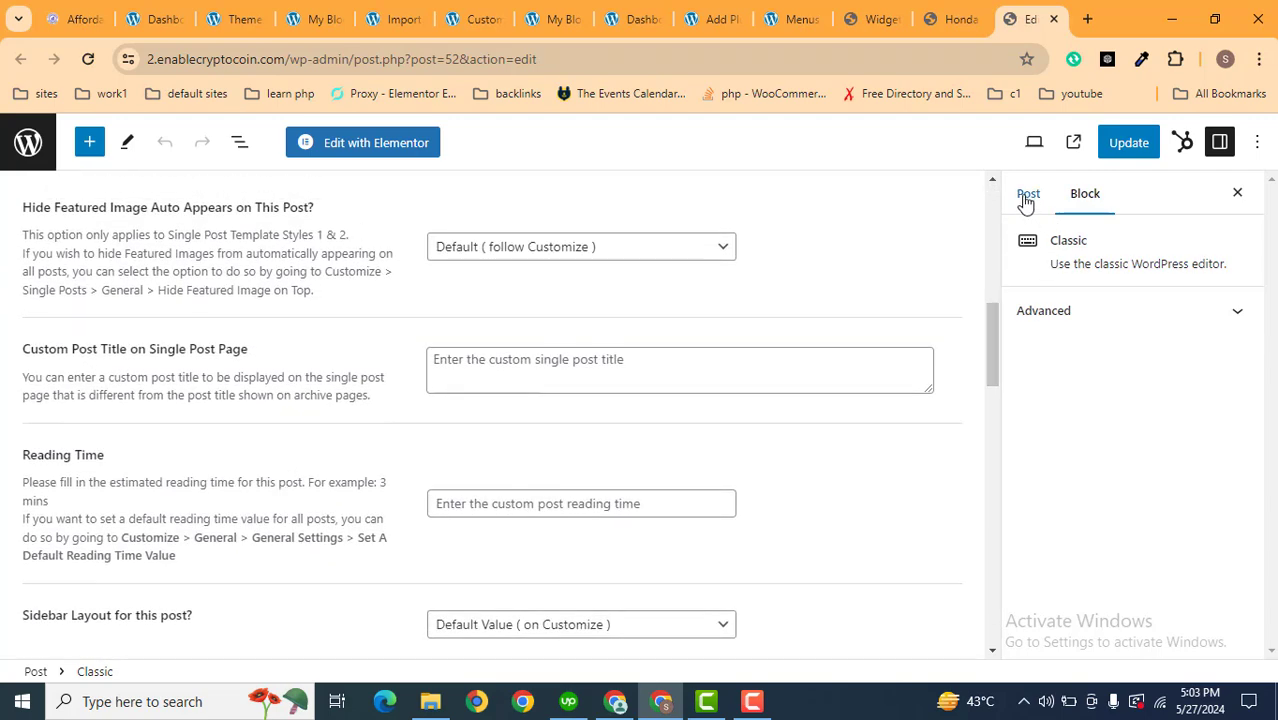
click(1025, 200)
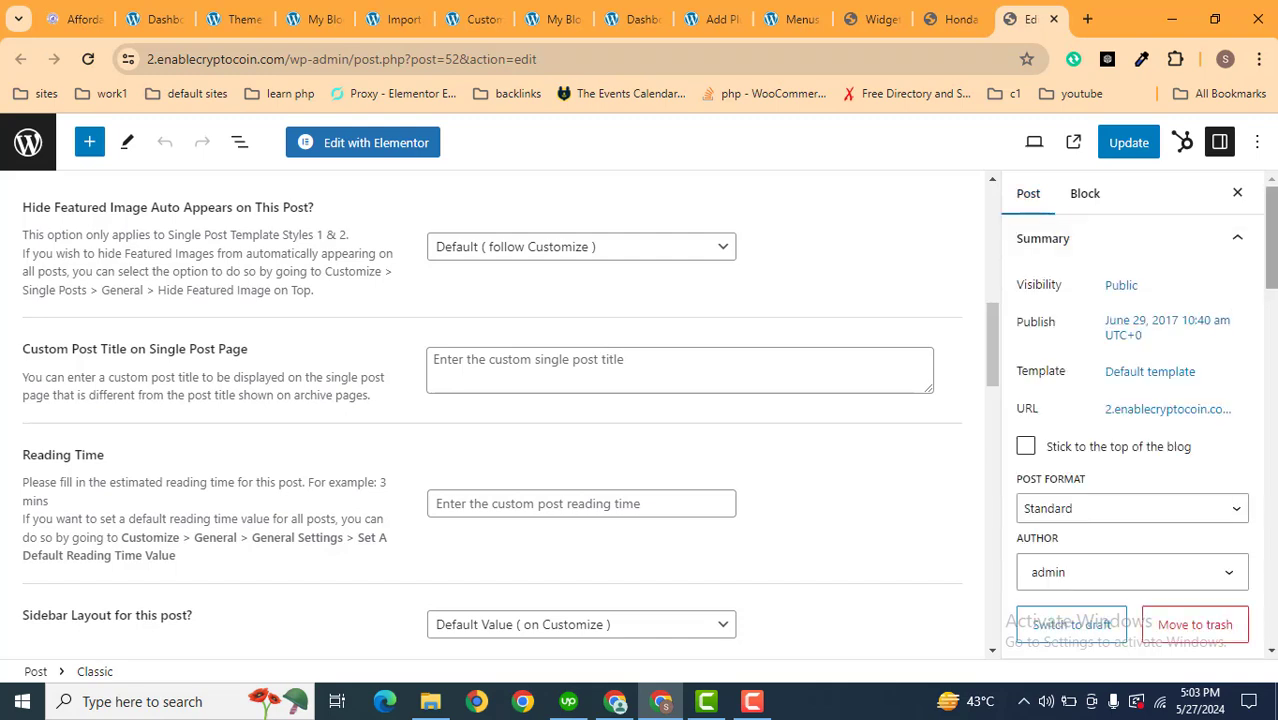
scroll(1204, 277, down, 5)
scroll(1116, 330, down, 2)
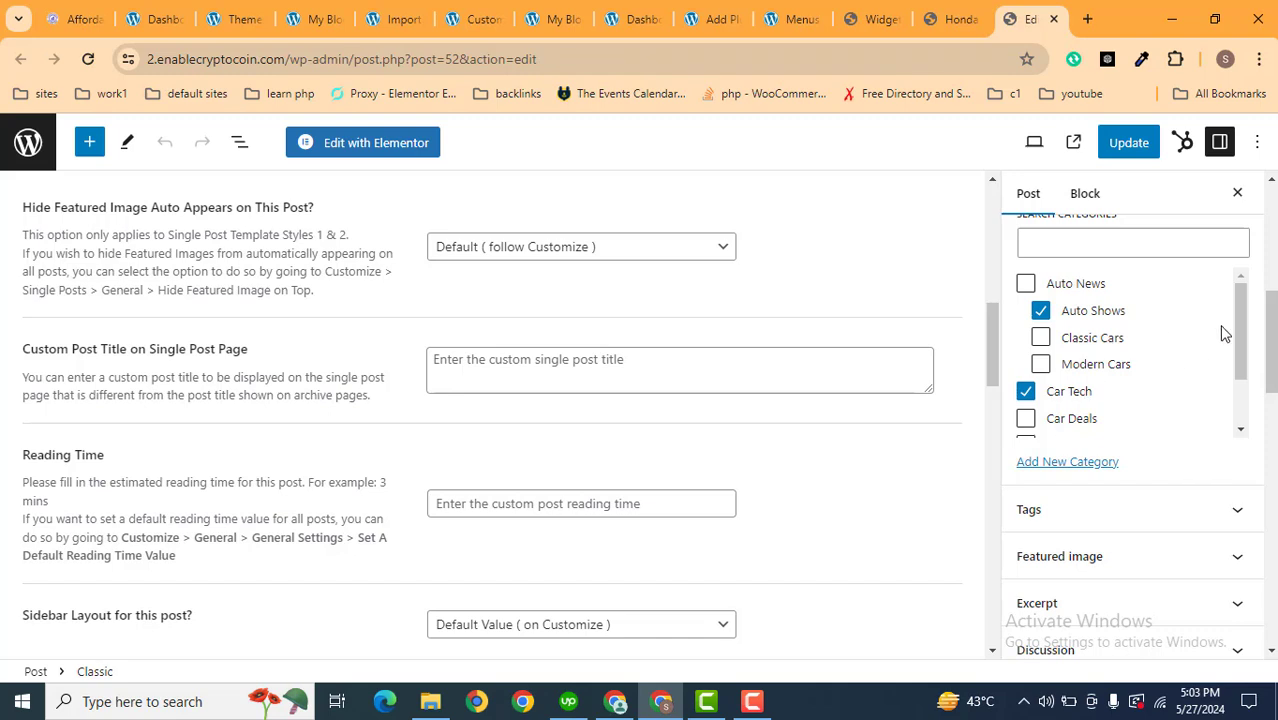
drag(1236, 334, 1233, 291)
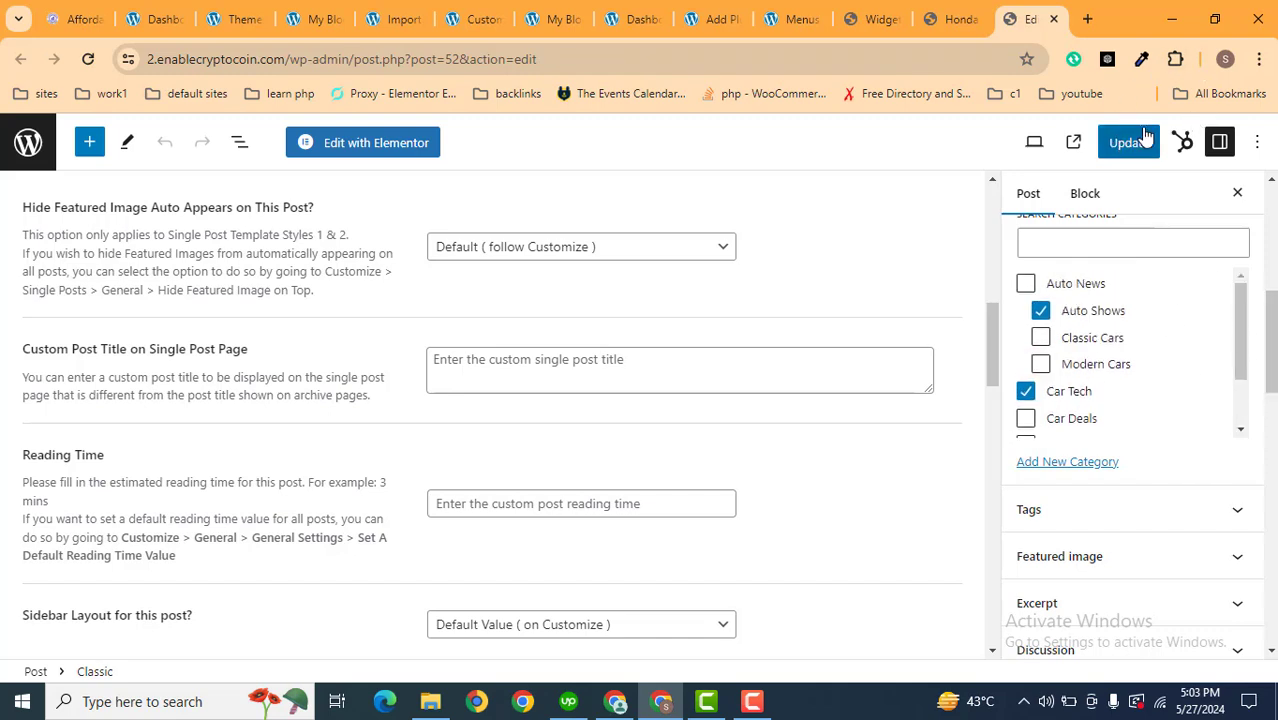
click(952, 12)
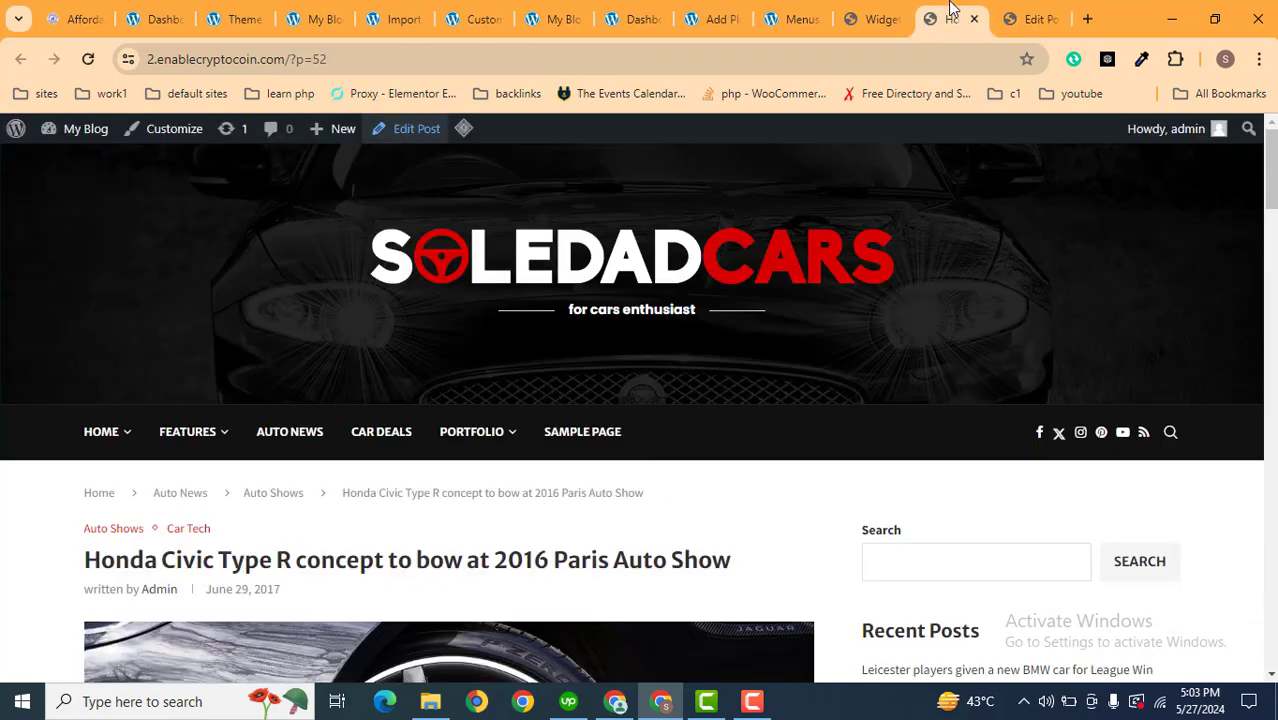
From the Dashboard tab, open Posts > All Posts in a new tab.
click(646, 12)
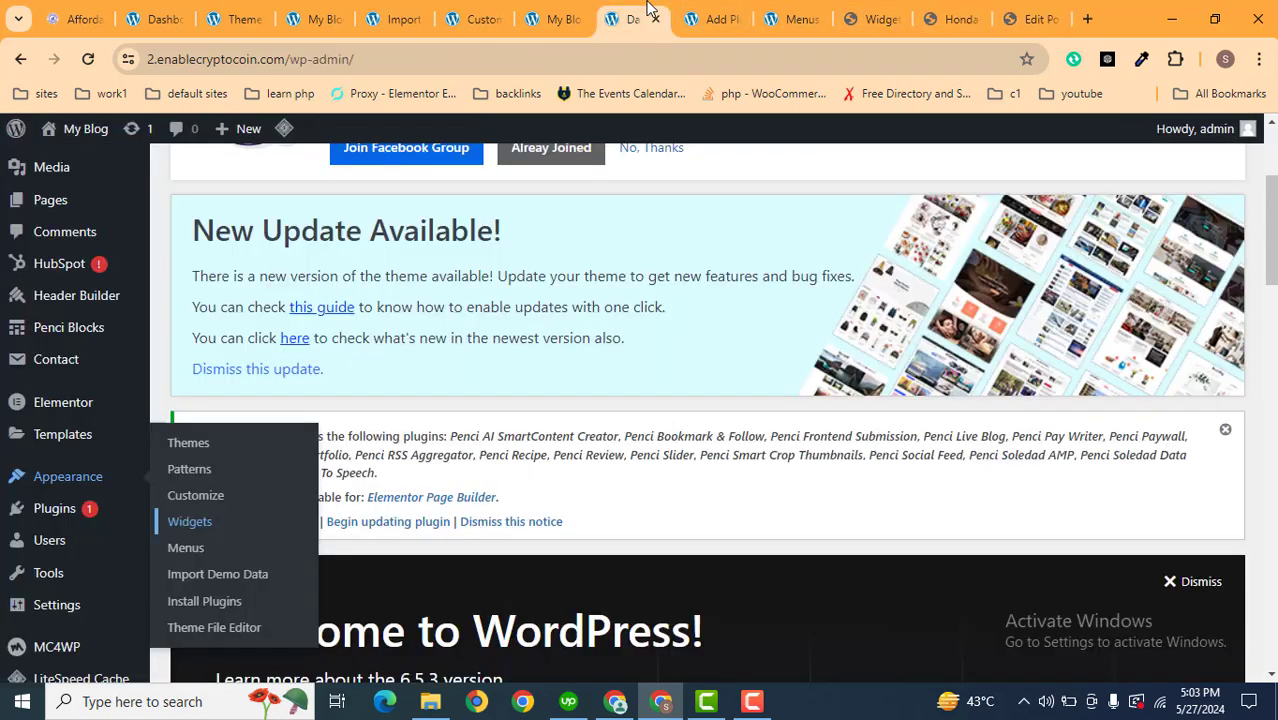
scroll(205, 287, up, 3)
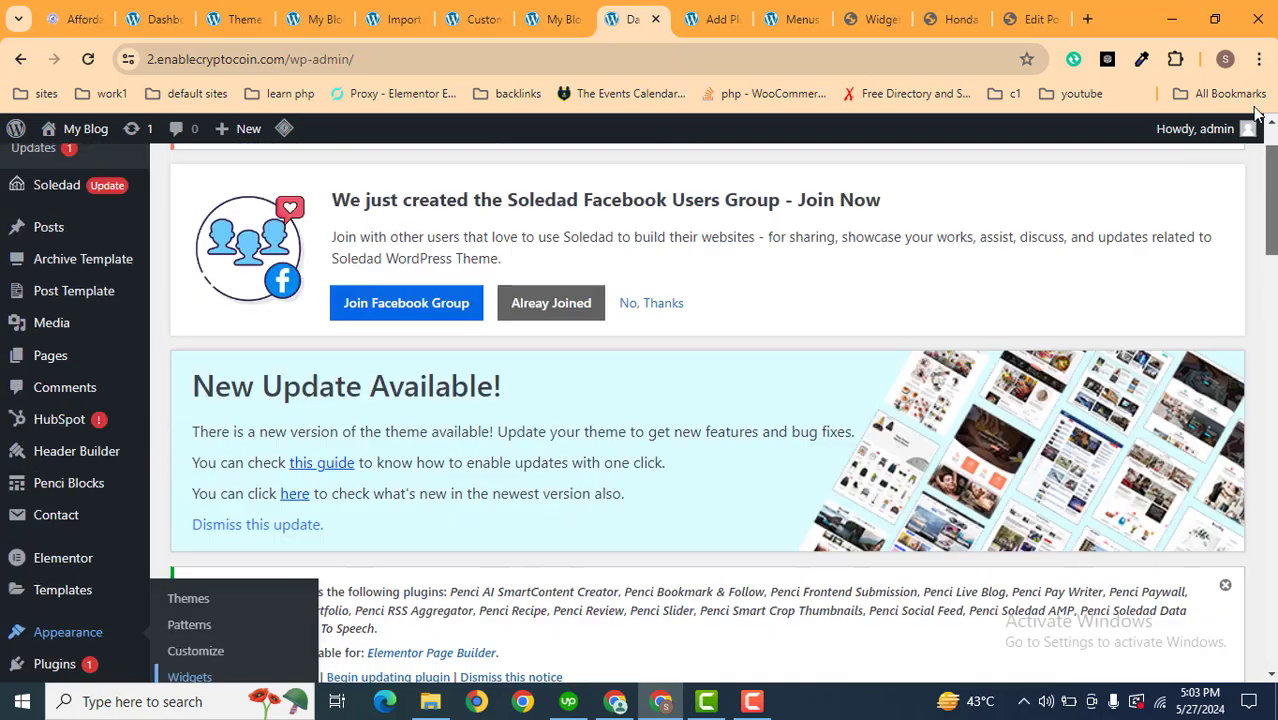
mouse_move(40, 313)
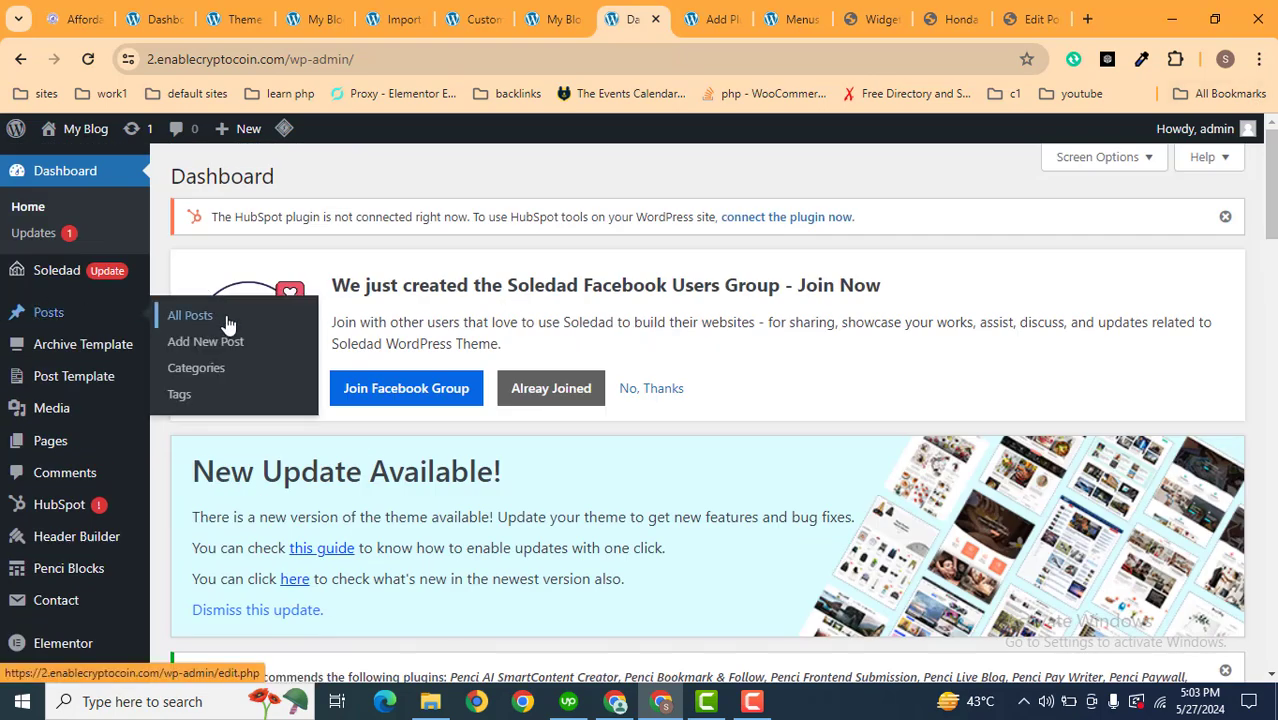
click(228, 325)
drag(640, 17, 1030, 12)
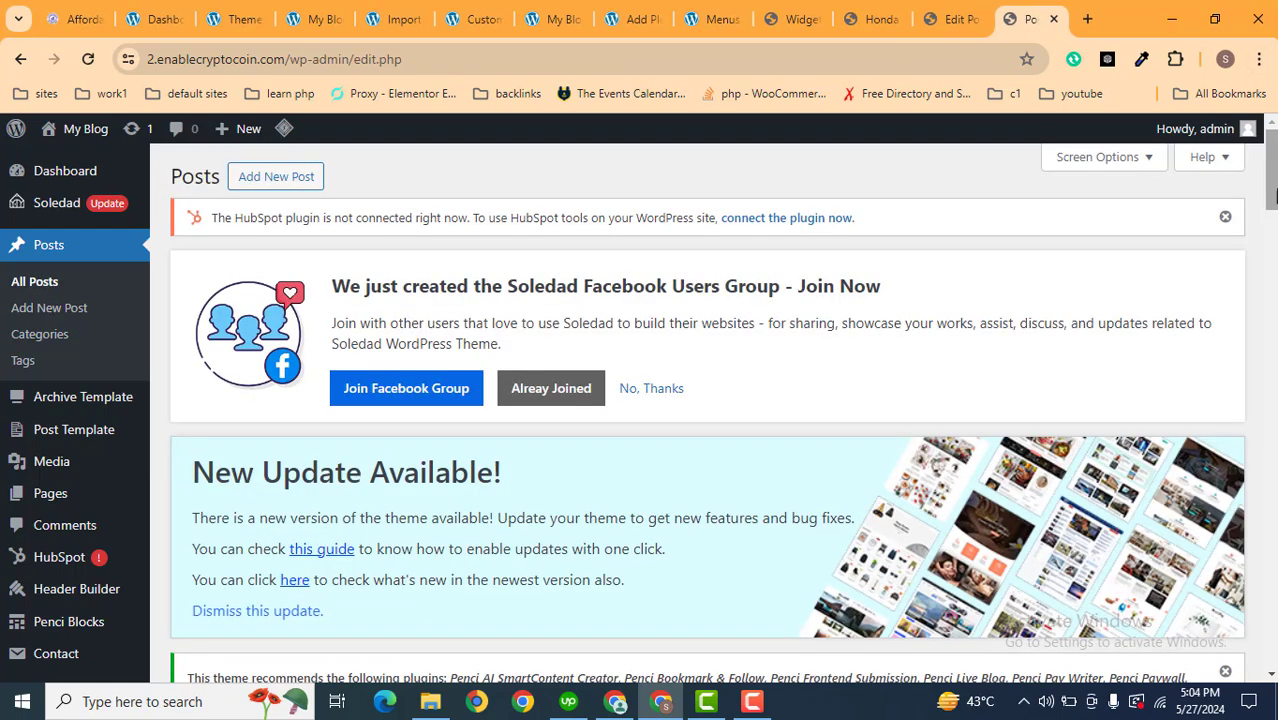
Tick select-all on the first page of posts, check the Bulk actions list, then return to the My Blog front page.
scroll(700, 420, down, 5)
scroll(402, 300, down, 2)
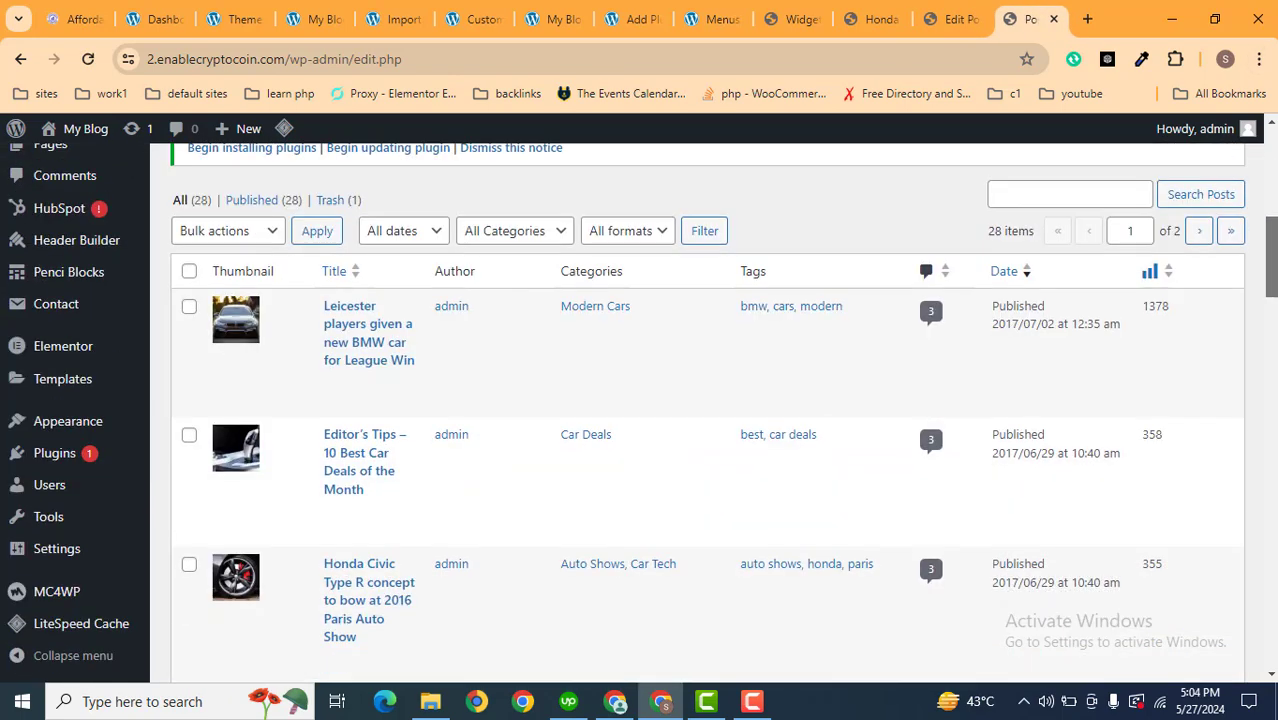
click(188, 271)
click(222, 231)
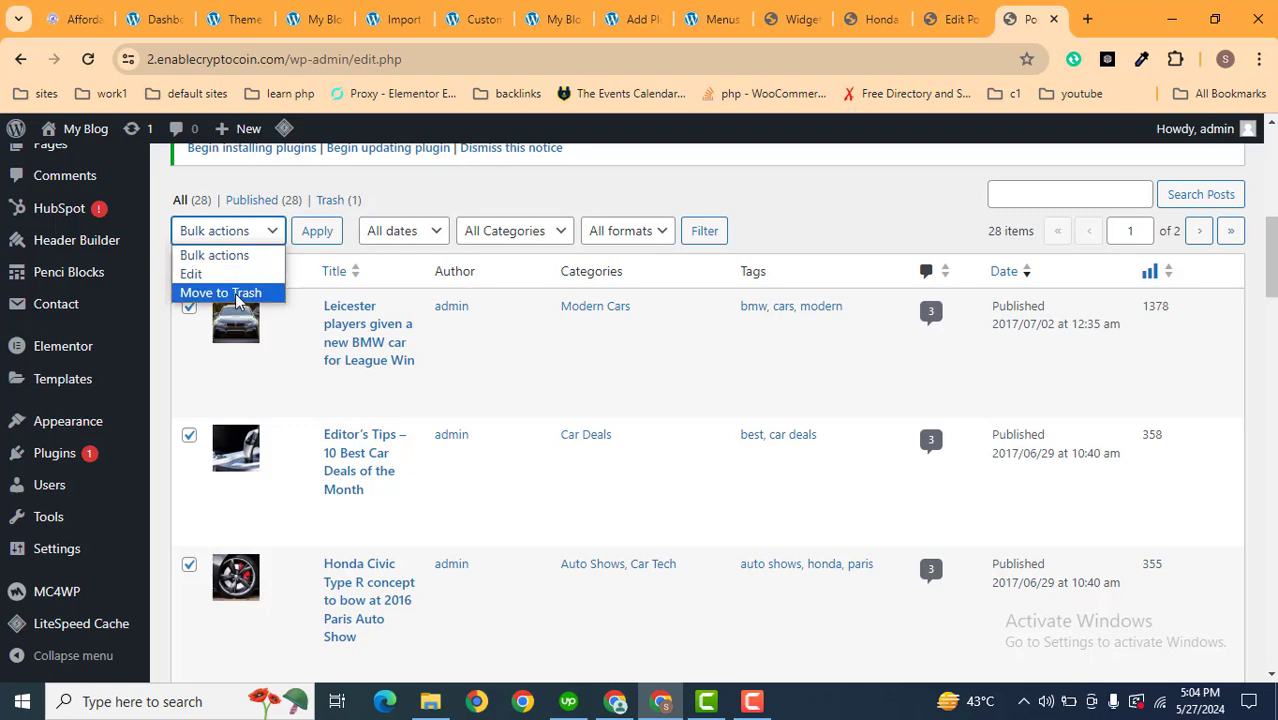
click(536, 190)
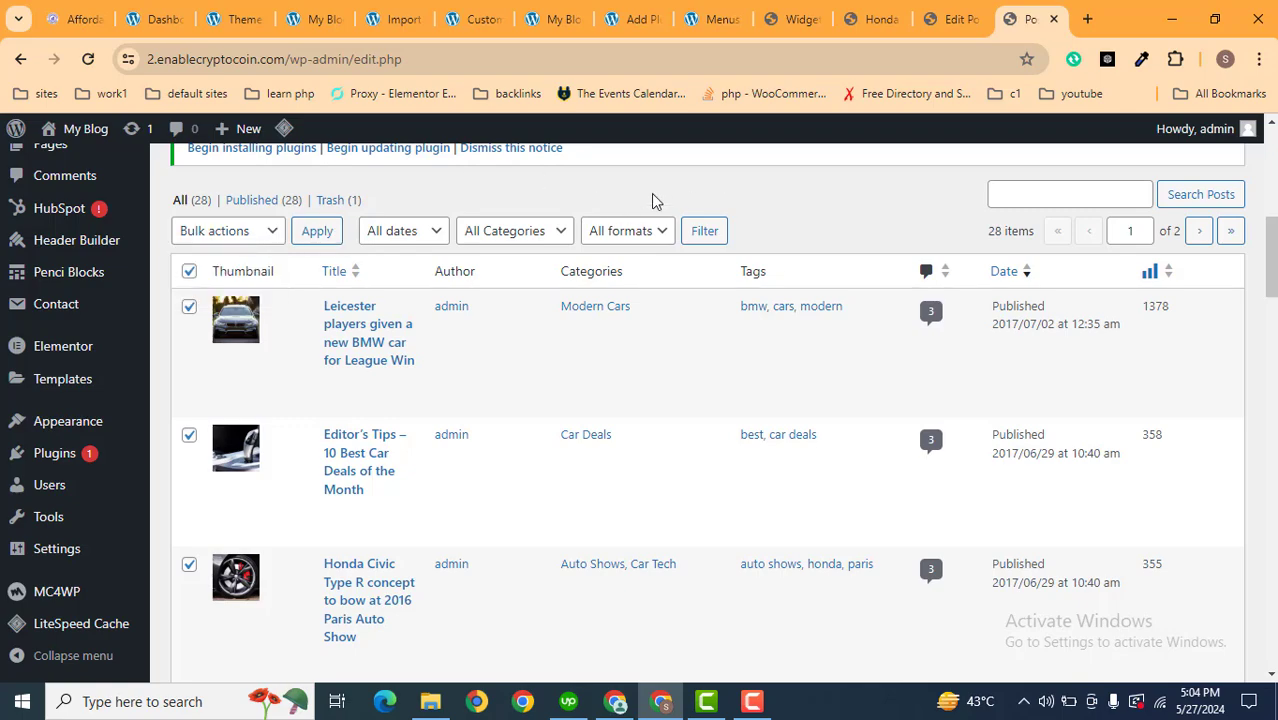
drag(1270, 256, 1061, 34)
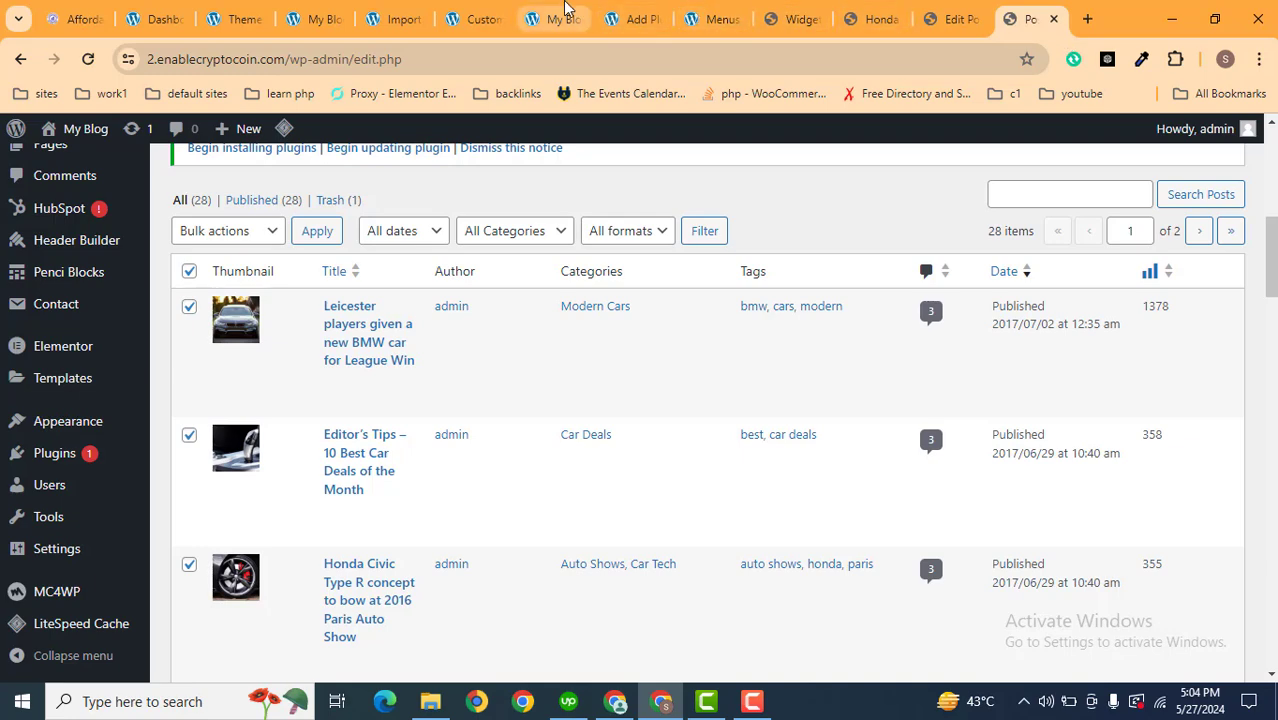
click(566, 8)
scroll(1202, 283, up, 3)
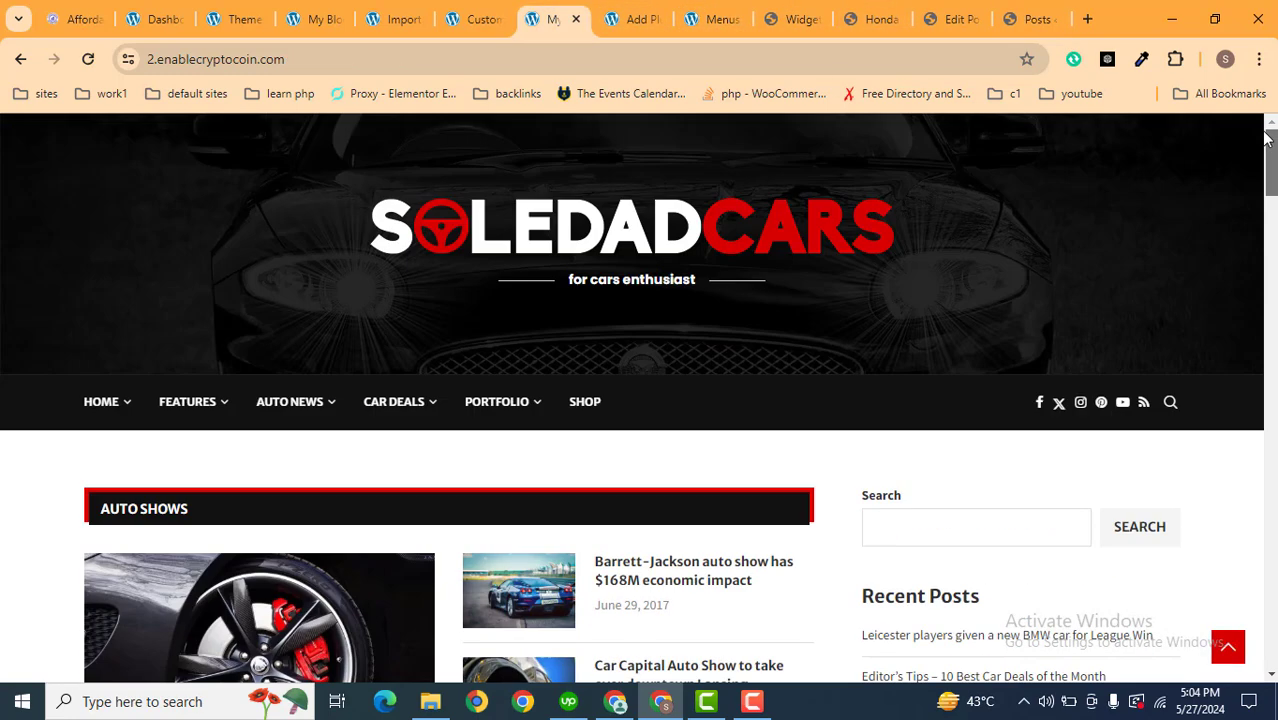